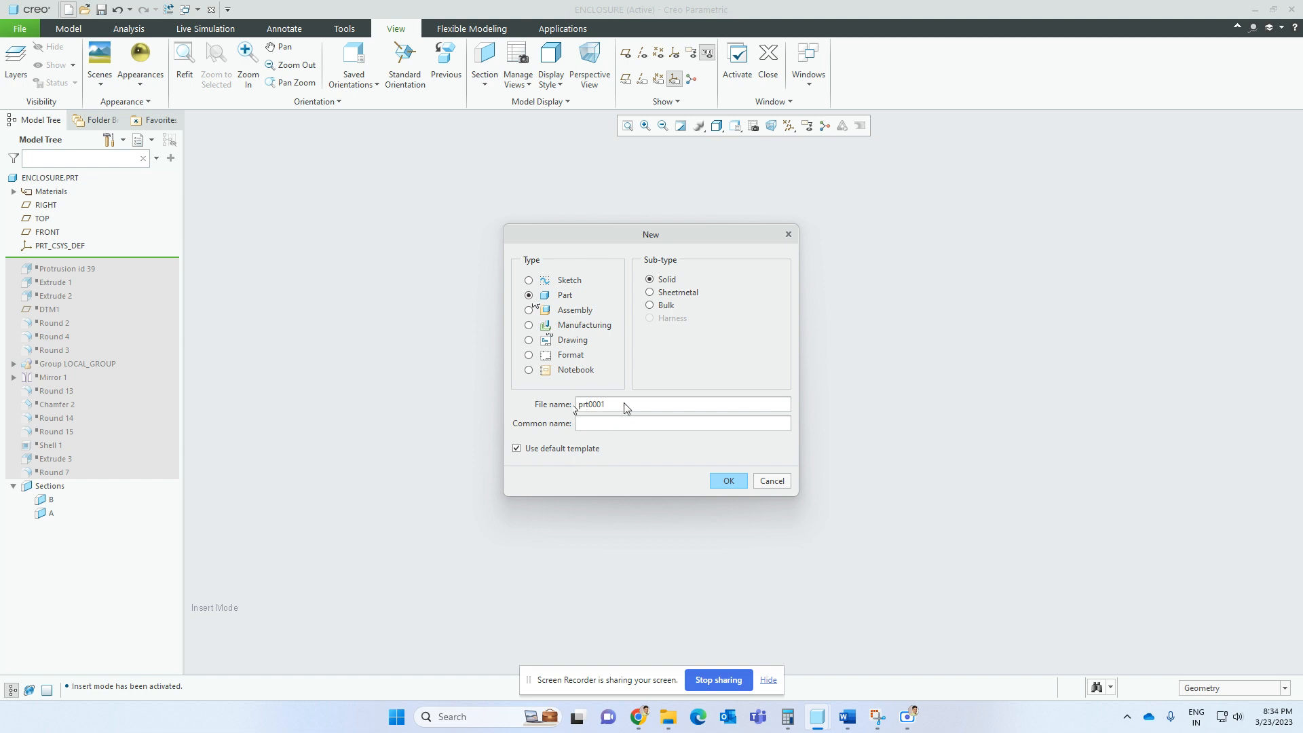
{"action": "double_click", "coordinate": [580, 405]}
{"action": "type", "text": "add name here"}
{"action": "left_click", "coordinate": [771, 481]}
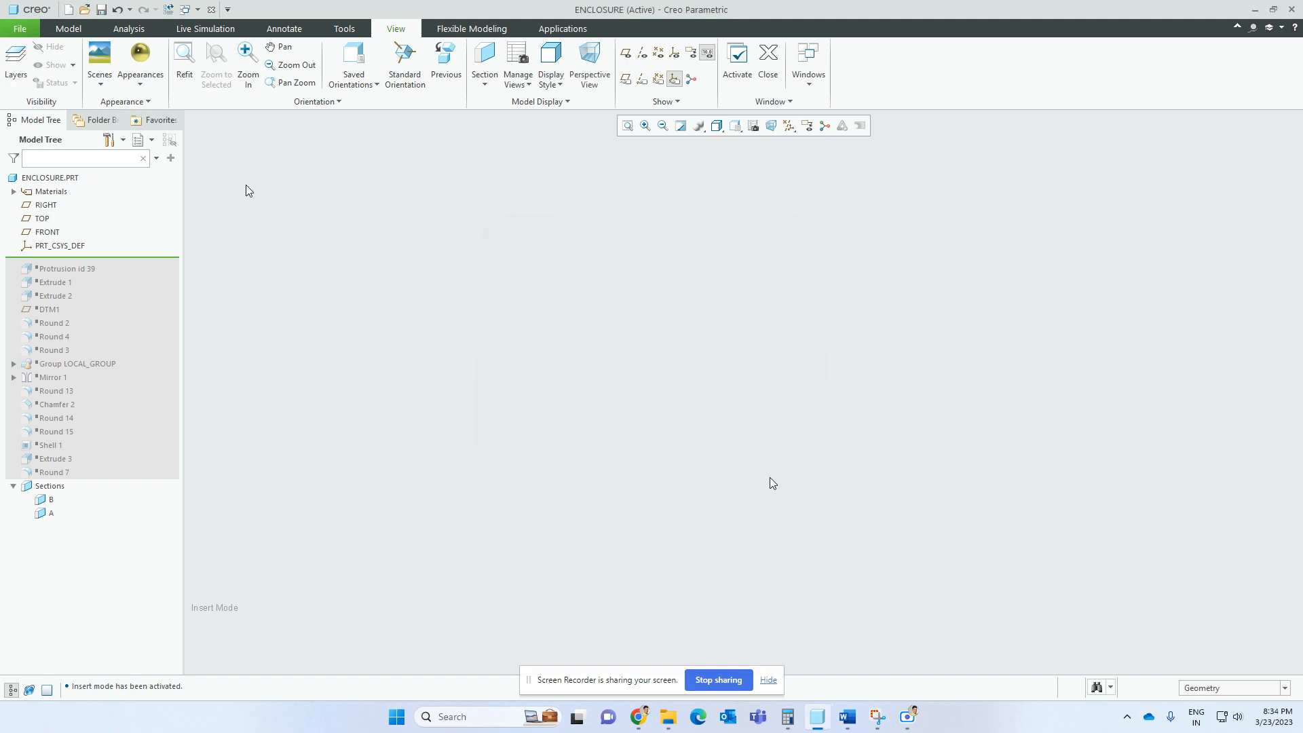
- Move the insertion point past Protrusion id 39 and inspect the base plate's sketch dimensions
{"action": "left_click", "coordinate": [58, 179]}
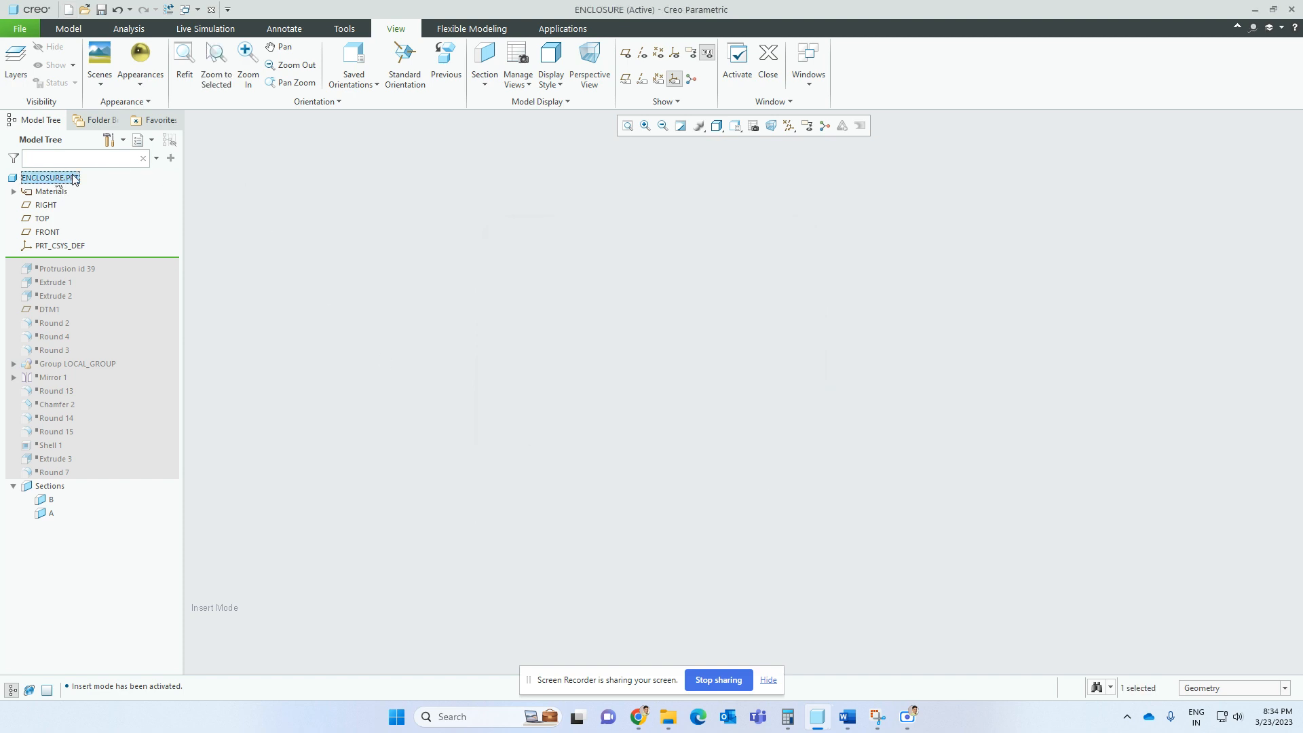
{"action": "left_click_drag", "start_coordinate": [86, 258], "coordinate": [84, 273]}
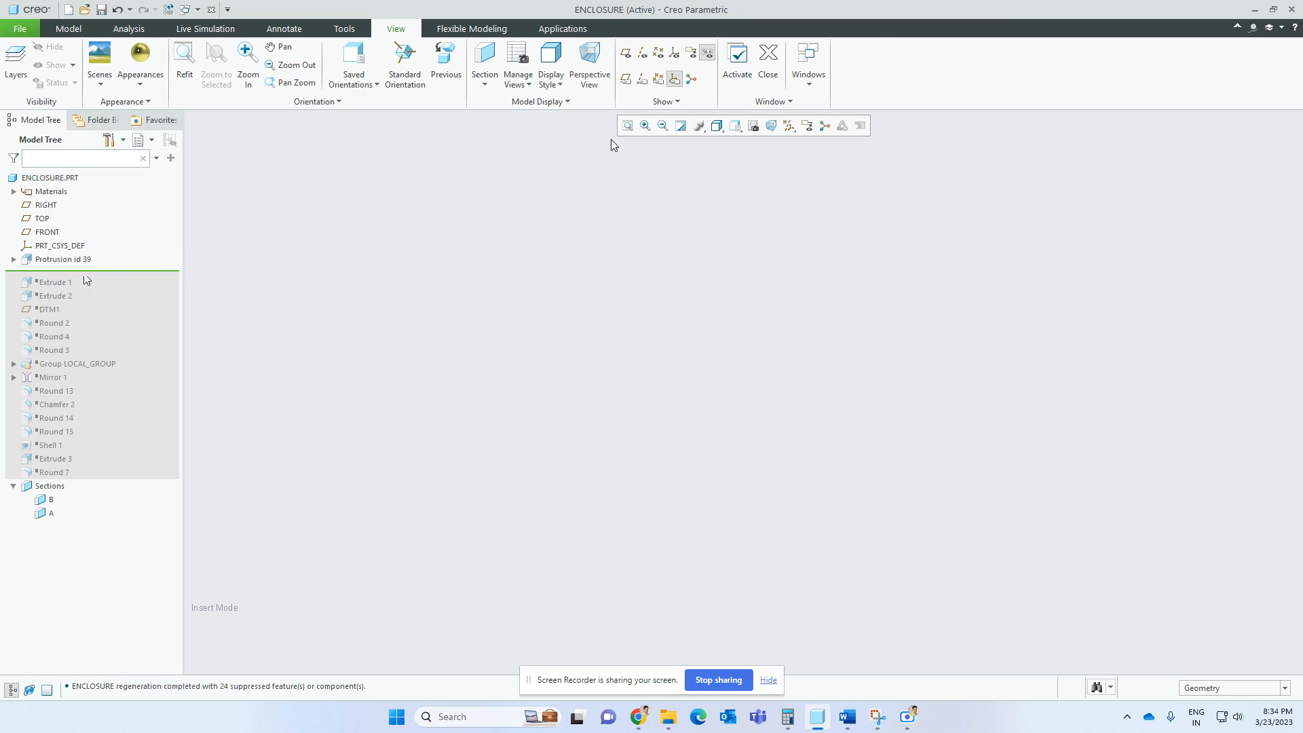
{"action": "double_click", "coordinate": [715, 409]}
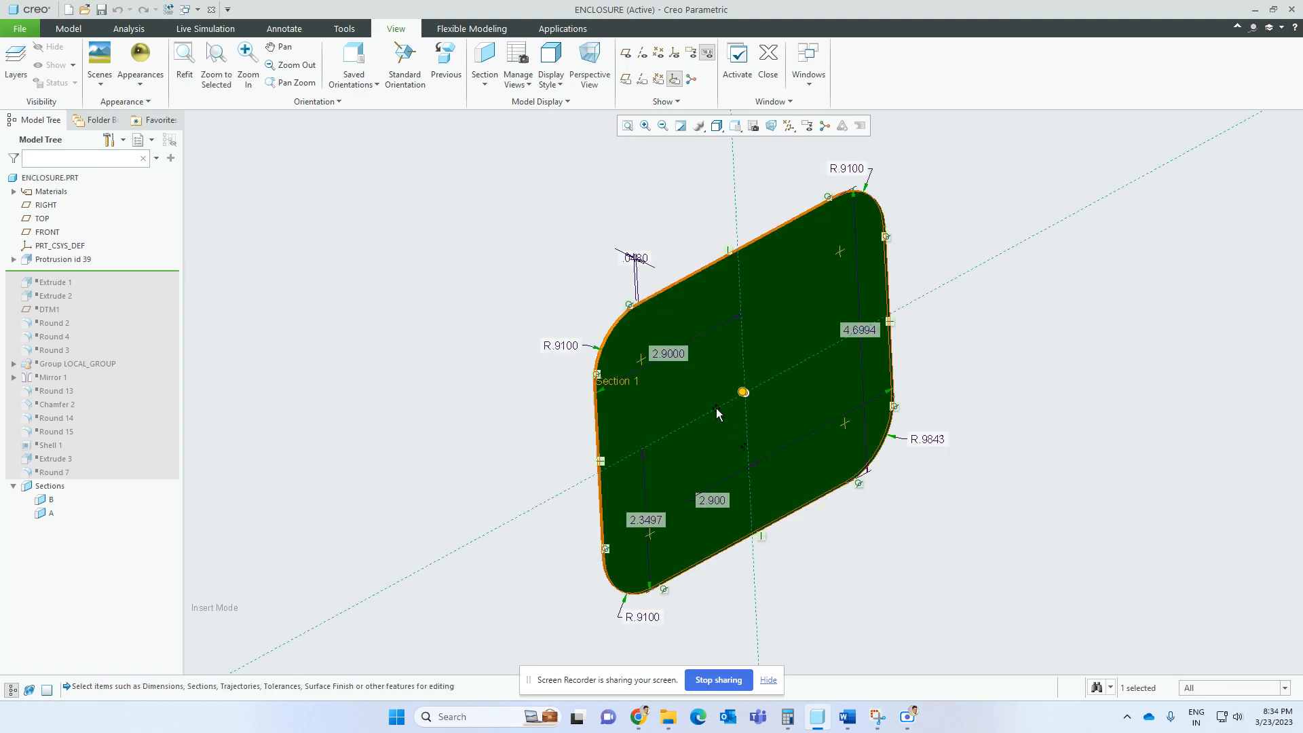
{"action": "mouse_move", "coordinate": [715, 409]}
{"action": "middle_mouse_down"}
{"action": "mouse_move", "coordinate": [673, 401]}
{"action": "mouse_move", "coordinate": [664, 420]}
{"action": "mouse_move", "coordinate": [714, 356]}
{"action": "mouse_move", "coordinate": [689, 370]}
{"action": "middle_mouse_up"}
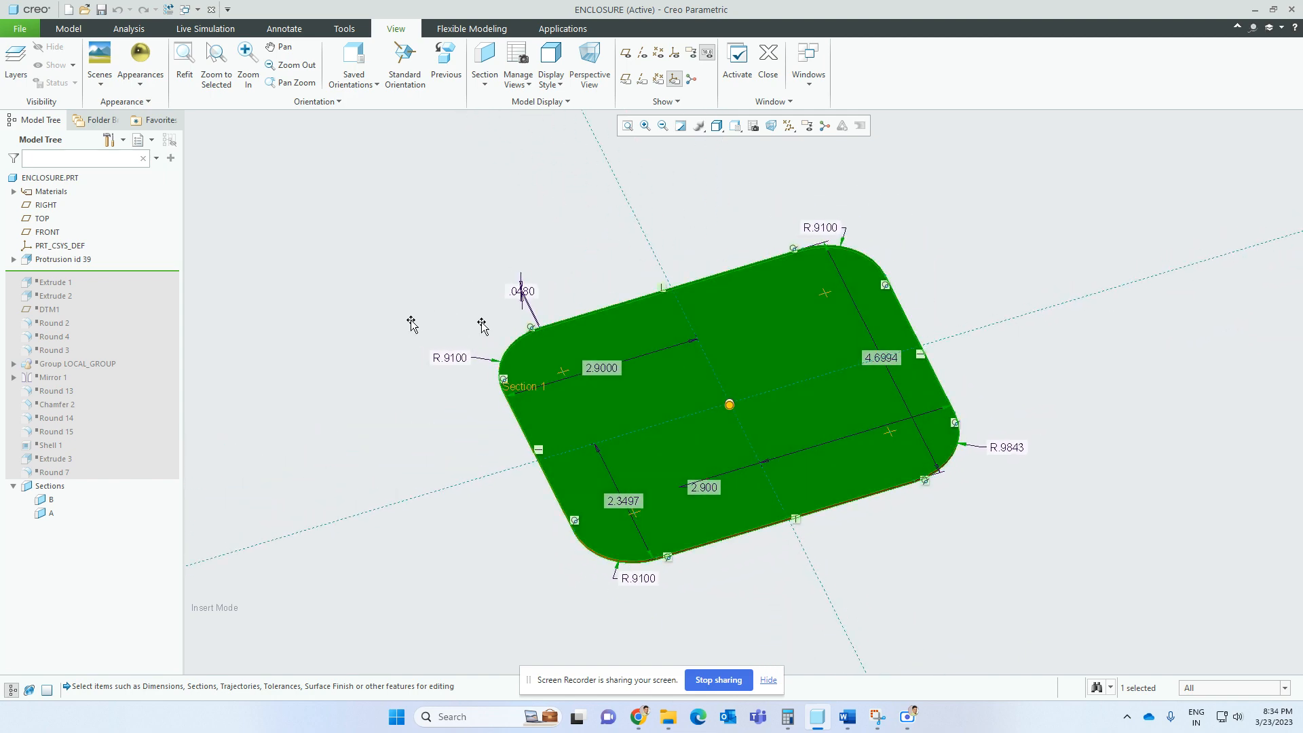
{"action": "left_click", "coordinate": [394, 258]}
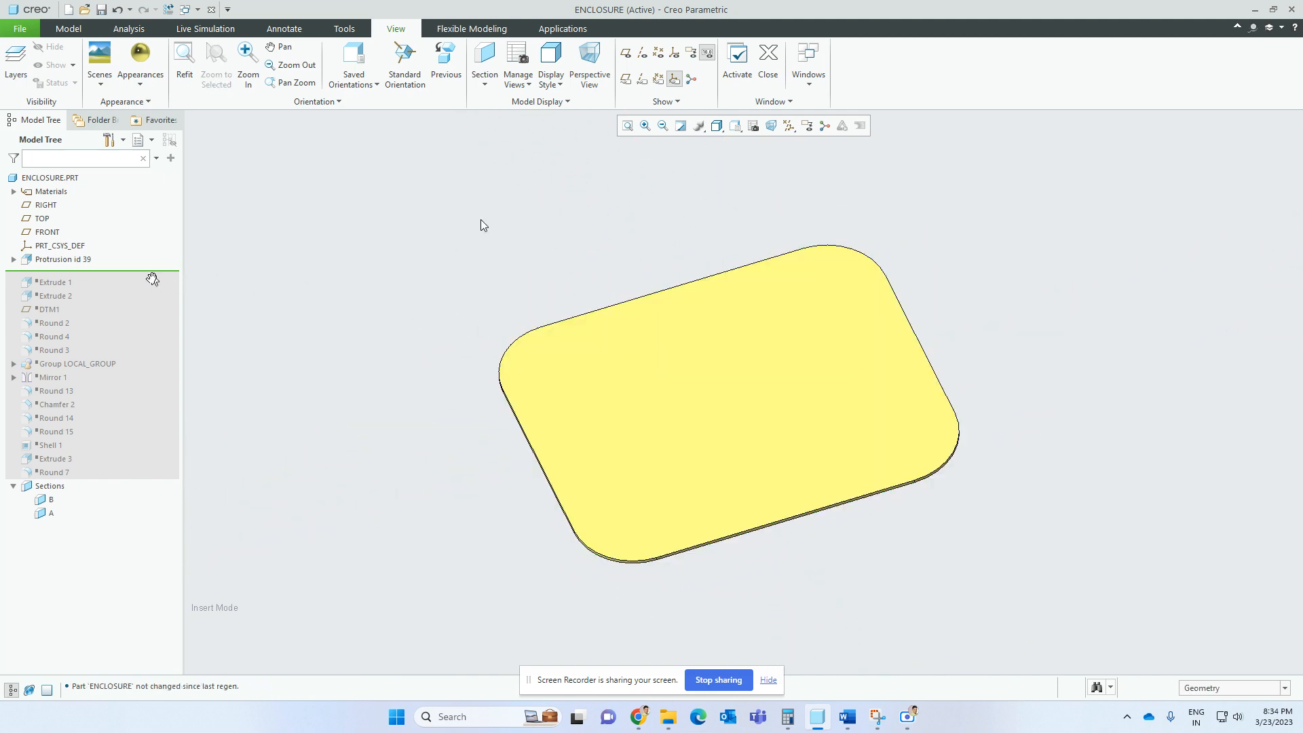
- Move the insertion point past Extrude 1 and review the block feature under the base plate
{"action": "left_click_drag", "start_coordinate": [65, 271], "coordinate": [61, 281]}
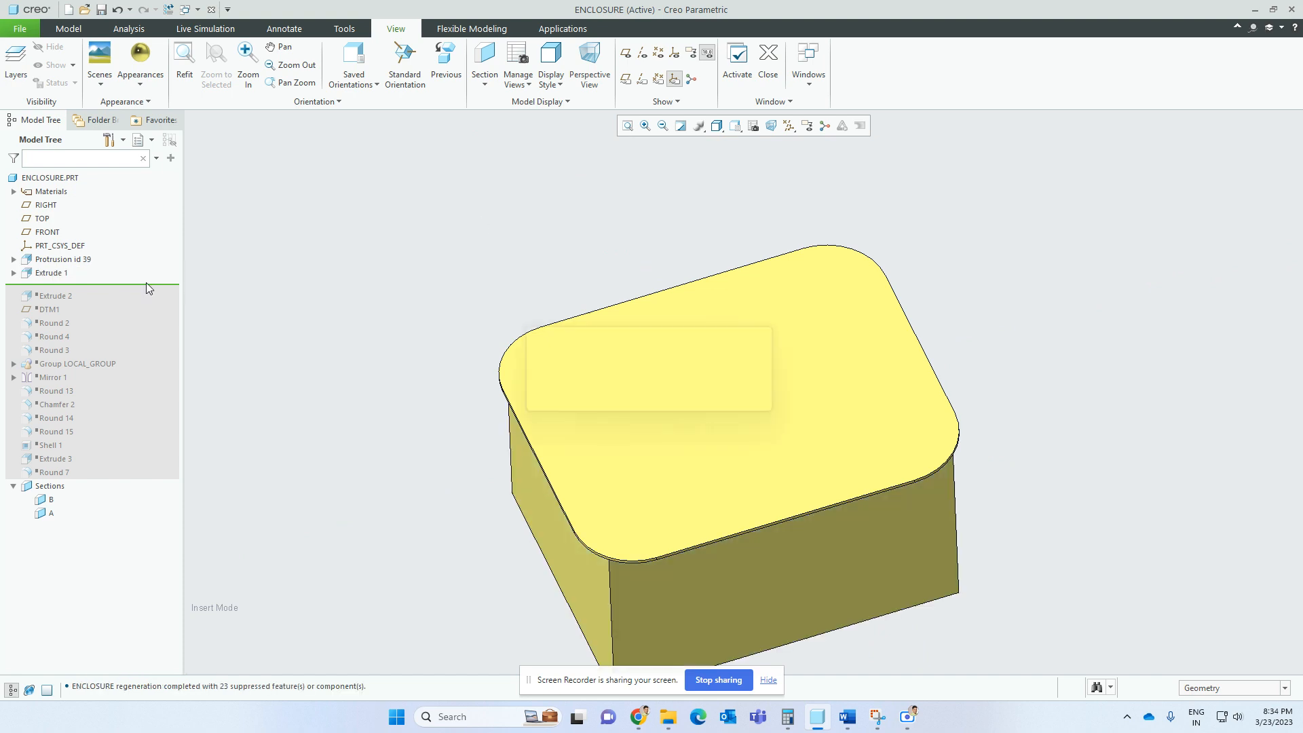
{"action": "left_click", "coordinate": [57, 278]}
{"action": "middle_click_drag", "start_coordinate": [596, 360], "coordinate": [592, 320]}
{"action": "right_click", "coordinate": [60, 274]}
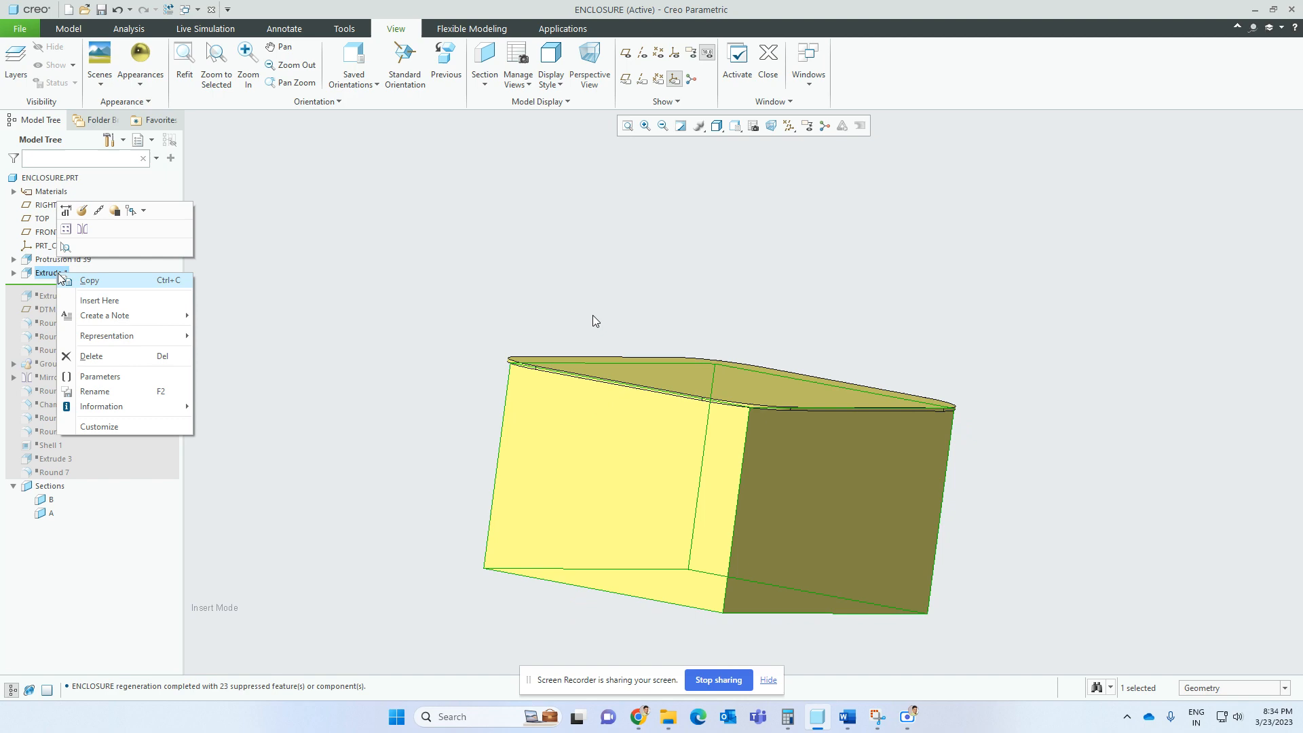
{"action": "left_click", "coordinate": [84, 213]}
{"action": "middle_click_drag", "start_coordinate": [715, 368], "coordinate": [655, 502]}
{"action": "left_click", "coordinate": [589, 75]}
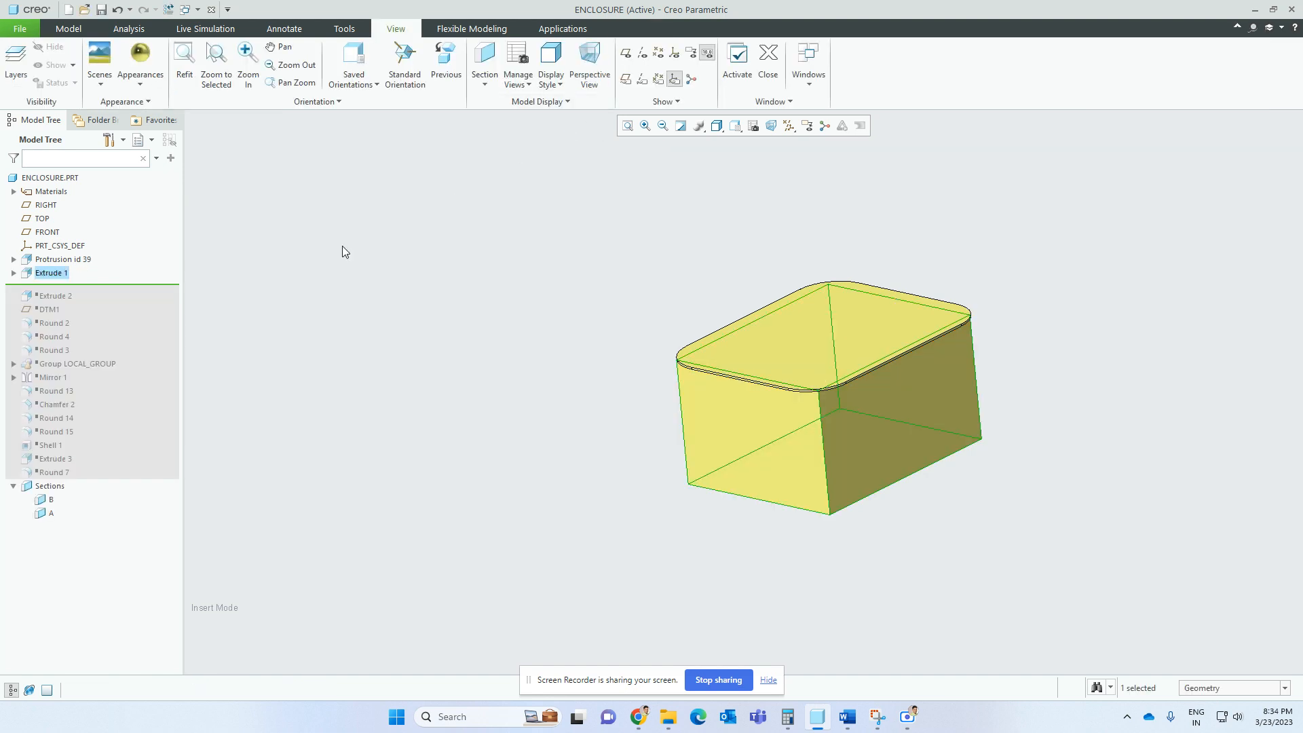
- Move the insertion point past Extrude 2 and inspect the draft angle dimensions of the tapered walls
{"action": "left_click_drag", "start_coordinate": [57, 288], "coordinate": [59, 298]}
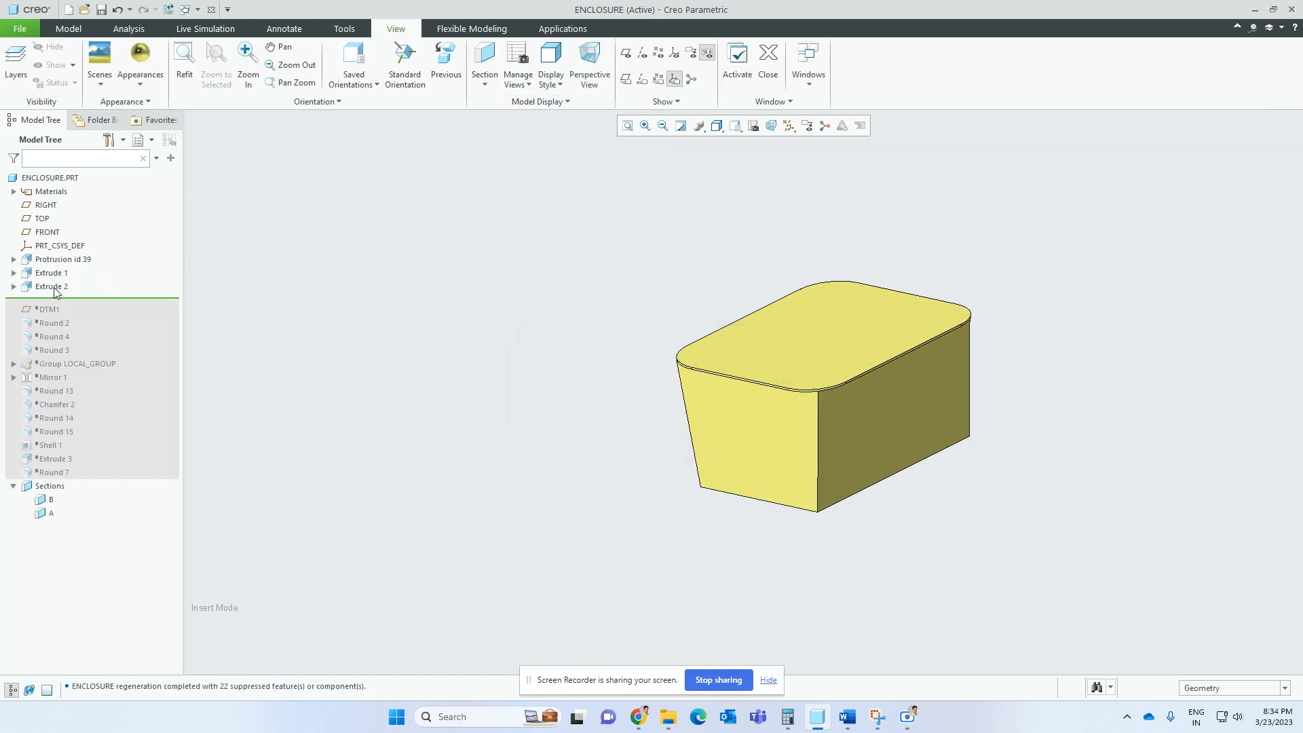
{"action": "left_click", "coordinate": [59, 290]}
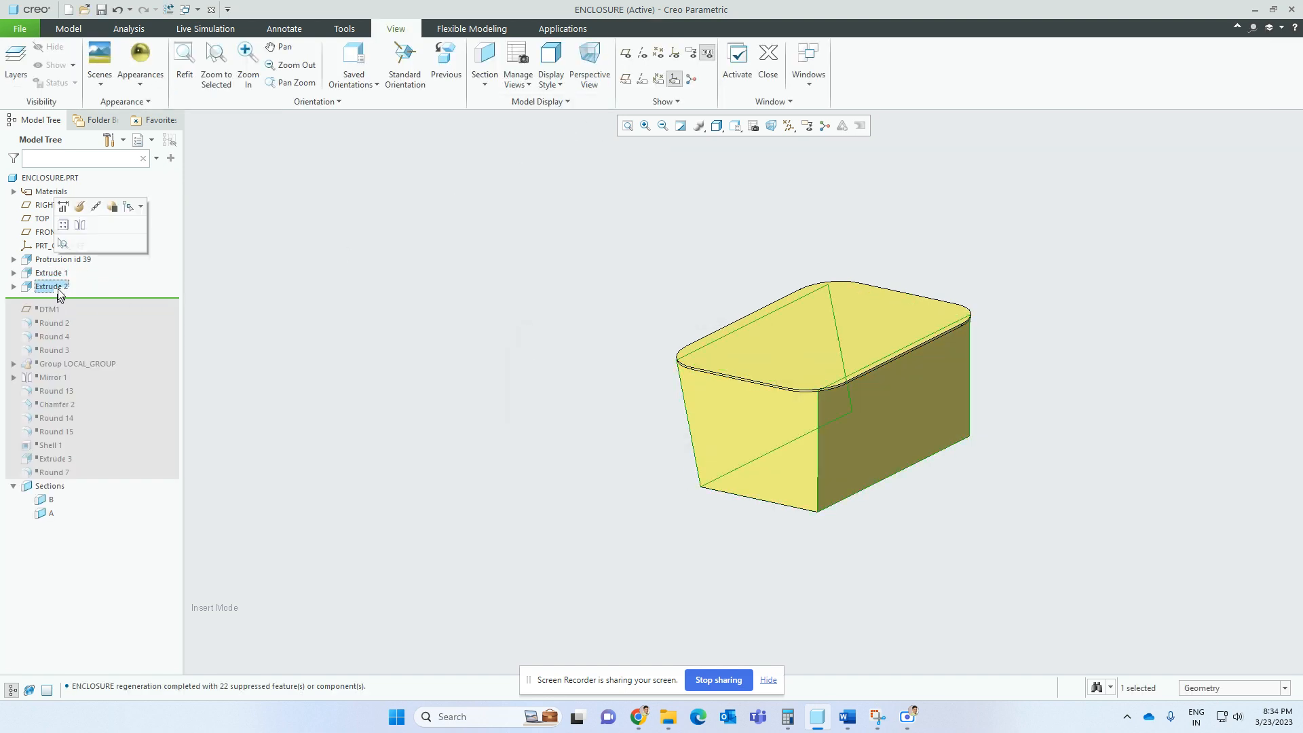
{"action": "left_click", "coordinate": [71, 208]}
{"action": "middle_click_drag", "start_coordinate": [816, 396], "coordinate": [881, 381]}
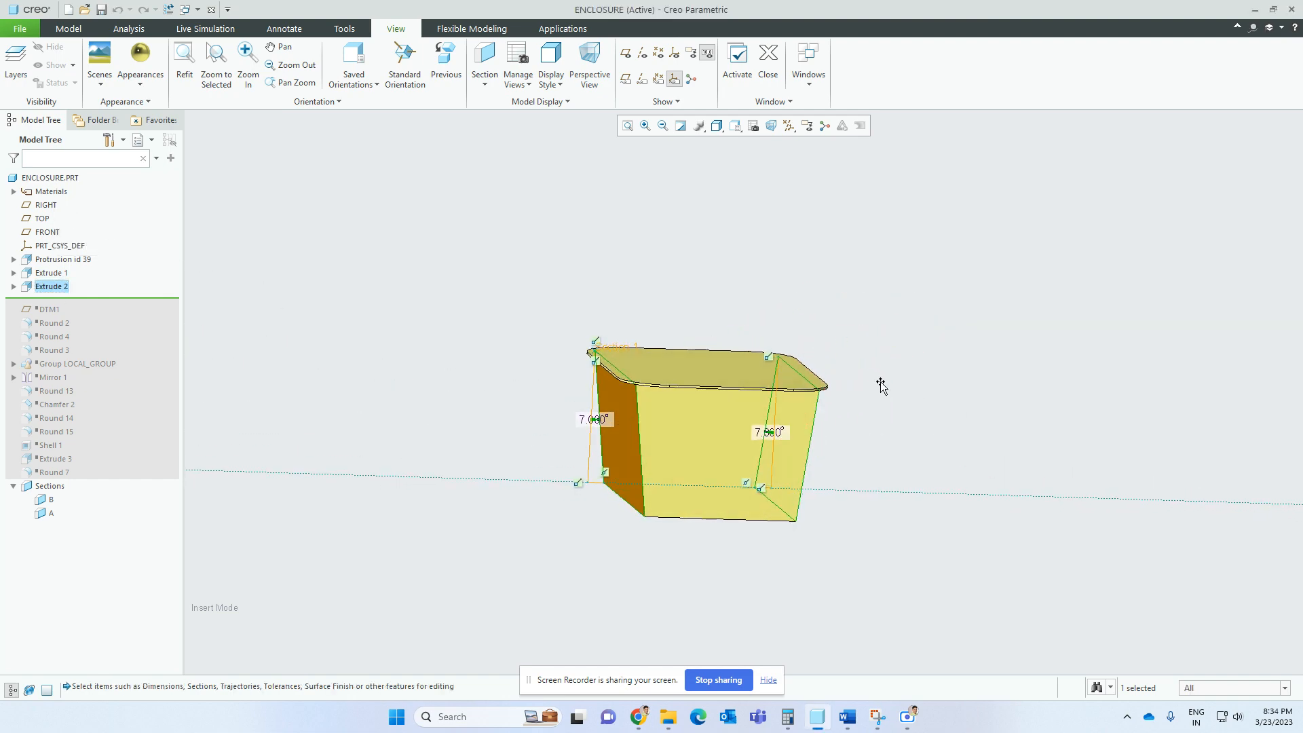
{"action": "middle_click_drag", "start_coordinate": [662, 437], "coordinate": [520, 459]}
{"action": "scroll", "coordinate": [435, 477], "scroll_direction": "up", "scroll_amount": 3}
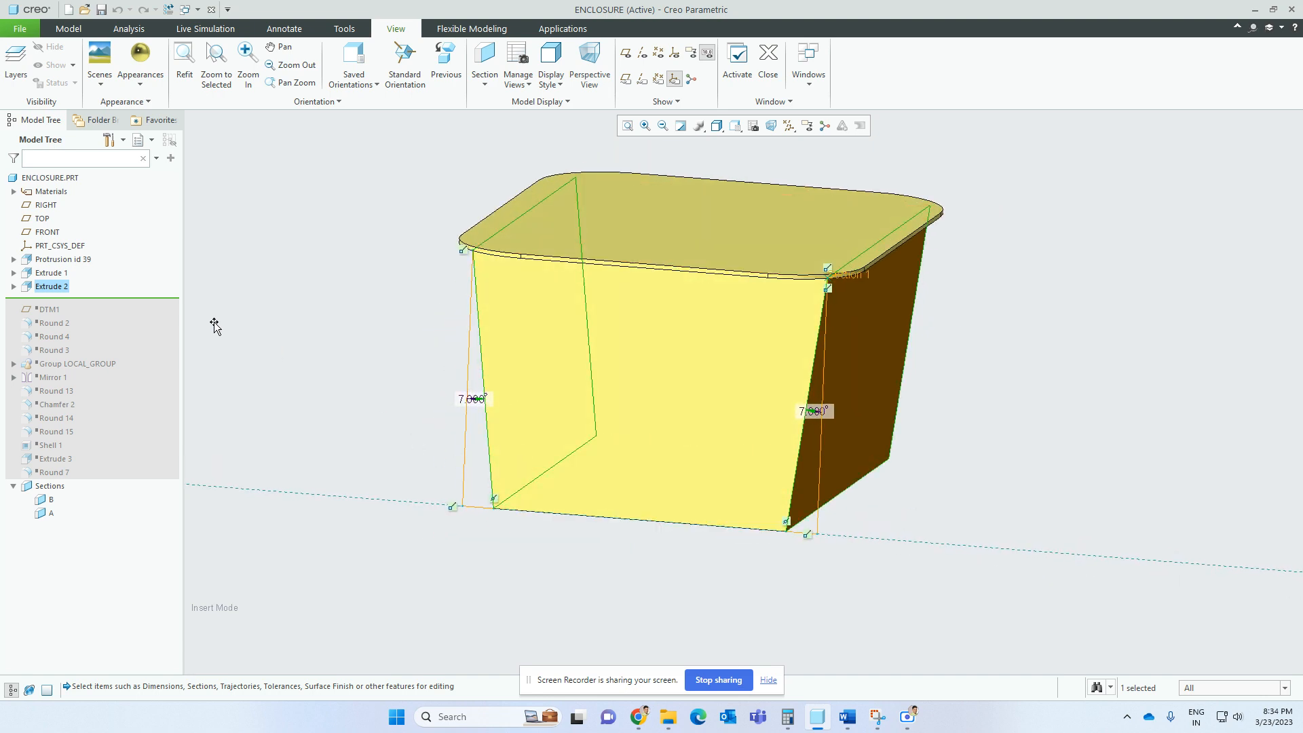
{"action": "left_click", "coordinate": [283, 282]}
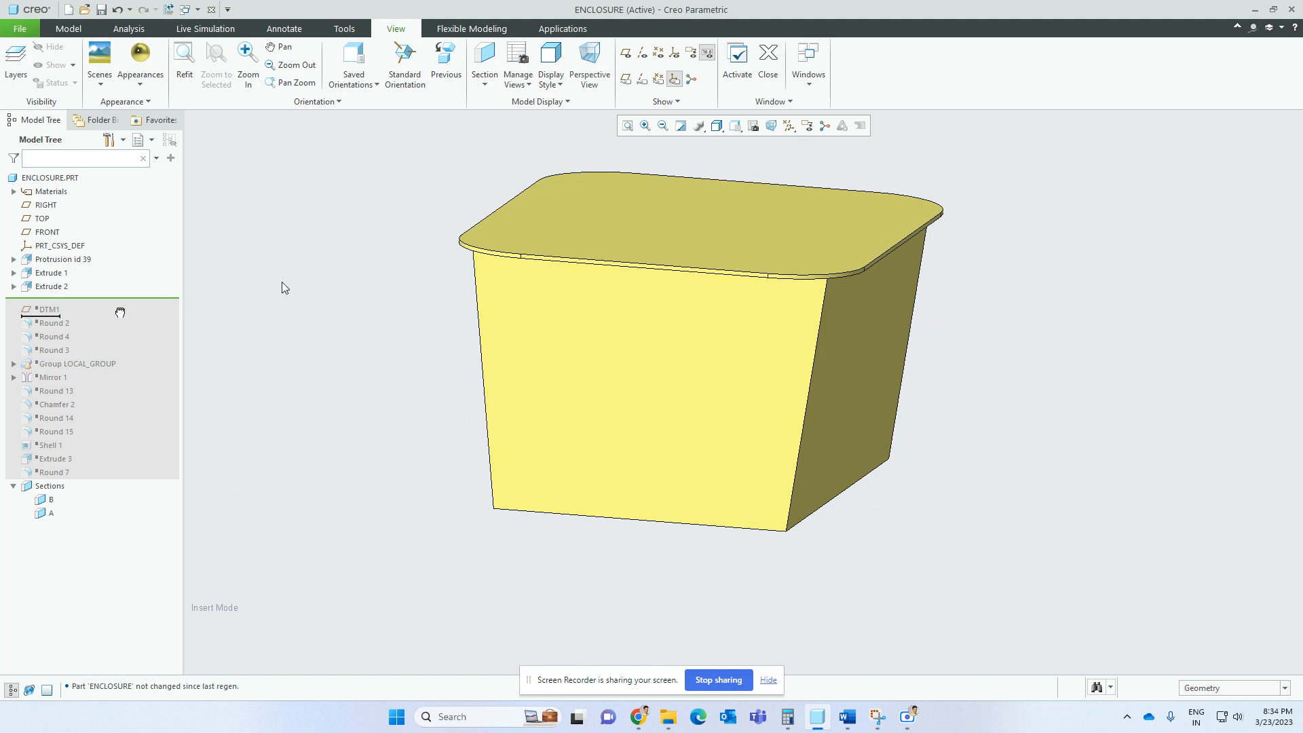
- Roll the model forward to include DTM1 and display all datum features to examine the plane's position
{"action": "left_click", "coordinate": [789, 127]}
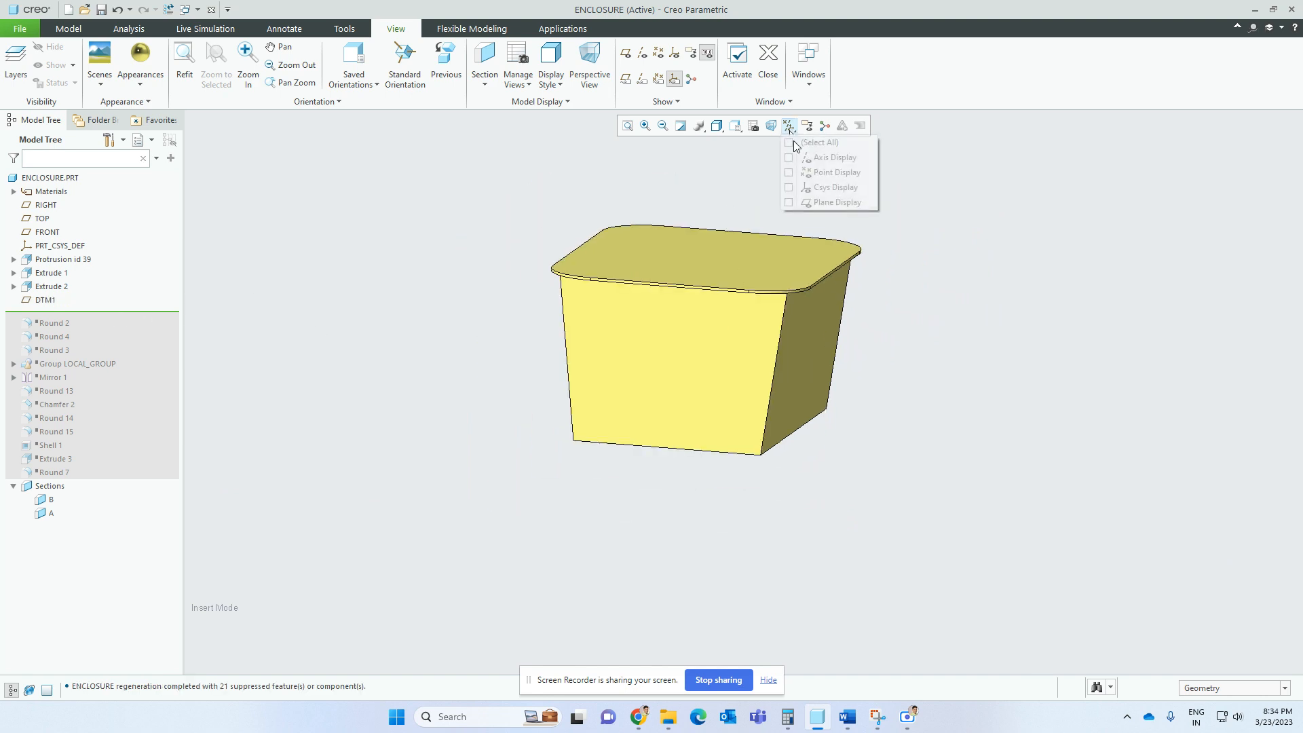
{"action": "left_click", "coordinate": [833, 187]}
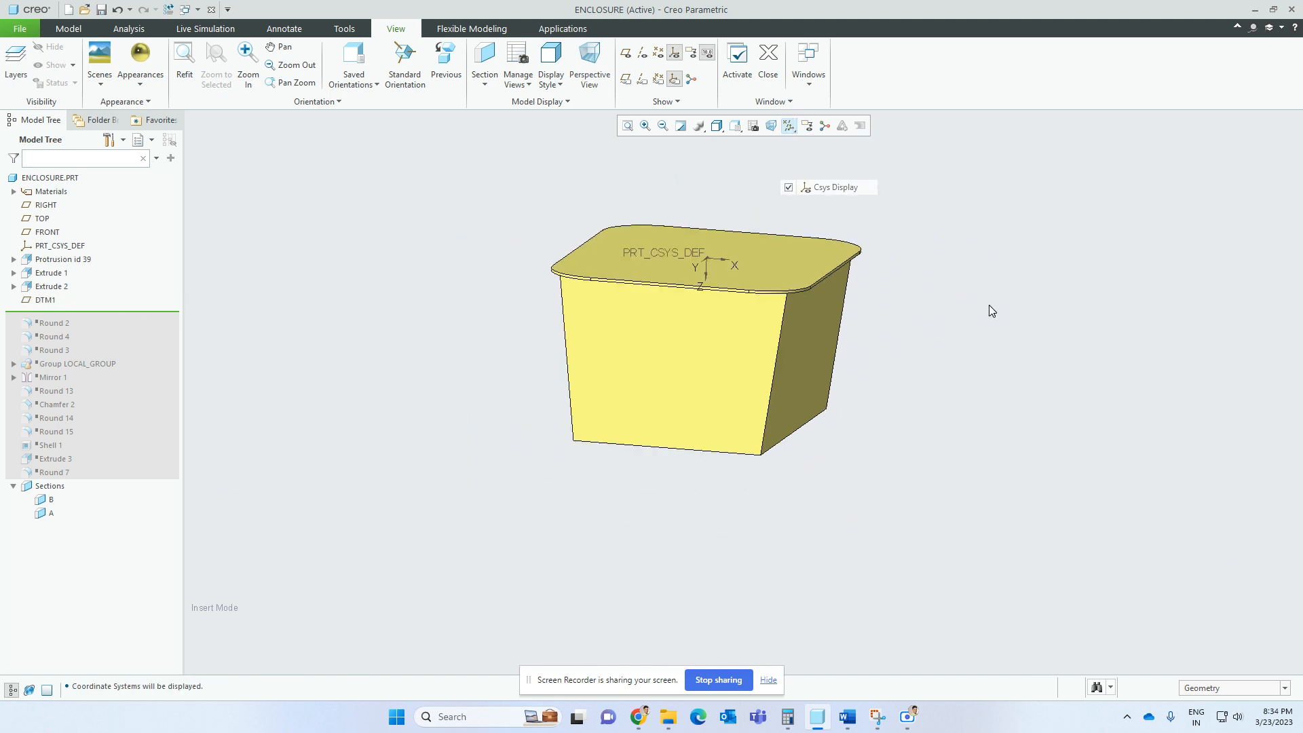
{"action": "left_click", "coordinate": [789, 126]}
{"action": "left_click", "coordinate": [829, 146]}
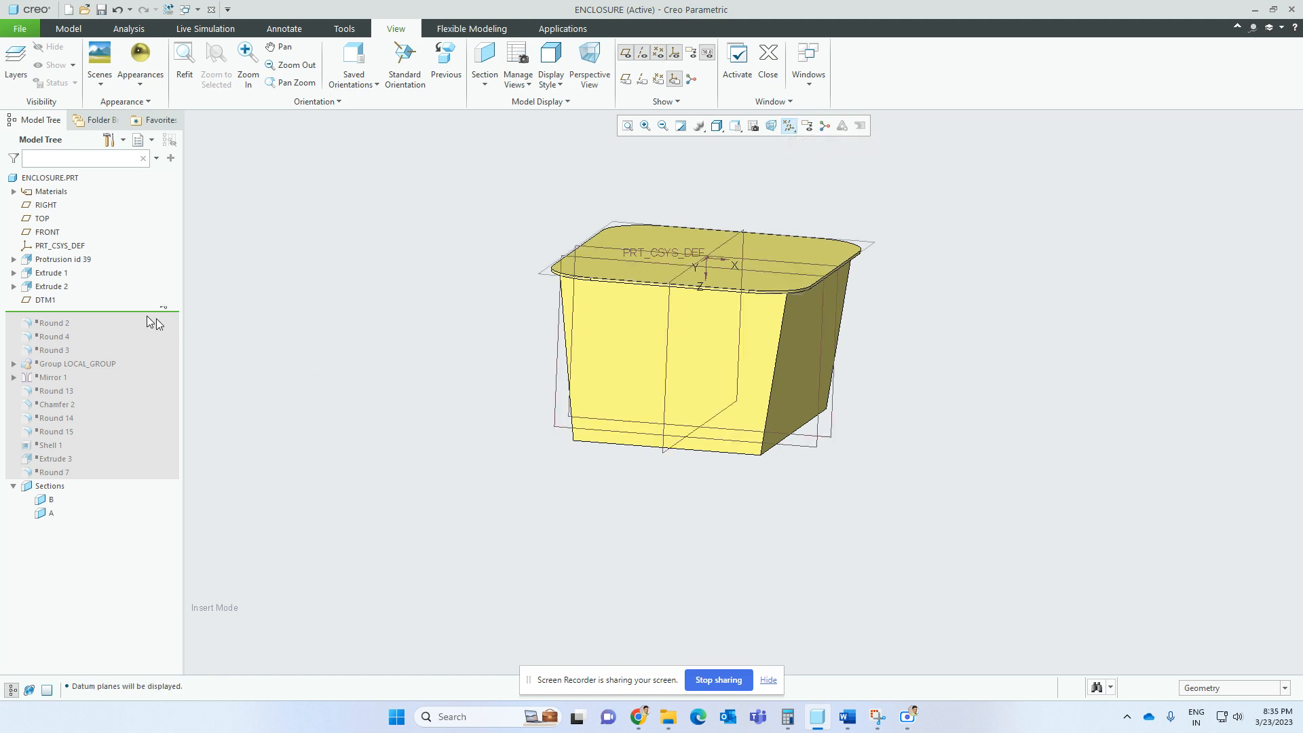
{"action": "left_click", "coordinate": [27, 306]}
{"action": "middle_click_drag", "start_coordinate": [315, 407], "coordinate": [579, 422]}
{"action": "left_click", "coordinate": [297, 348]}
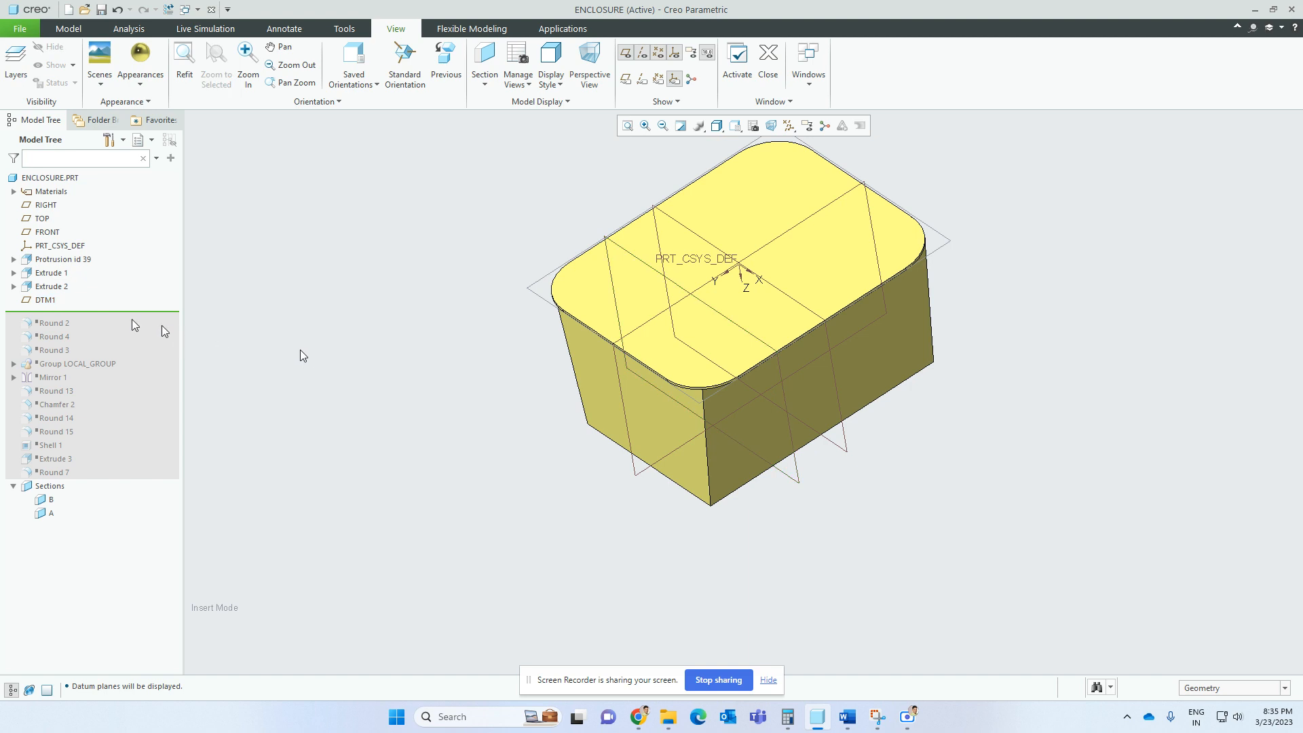
- Move the insertion point past Round 2, hide all datum features and highlight the rounded vertical corners
{"action": "left_click_drag", "start_coordinate": [120, 311], "coordinate": [120, 320]}
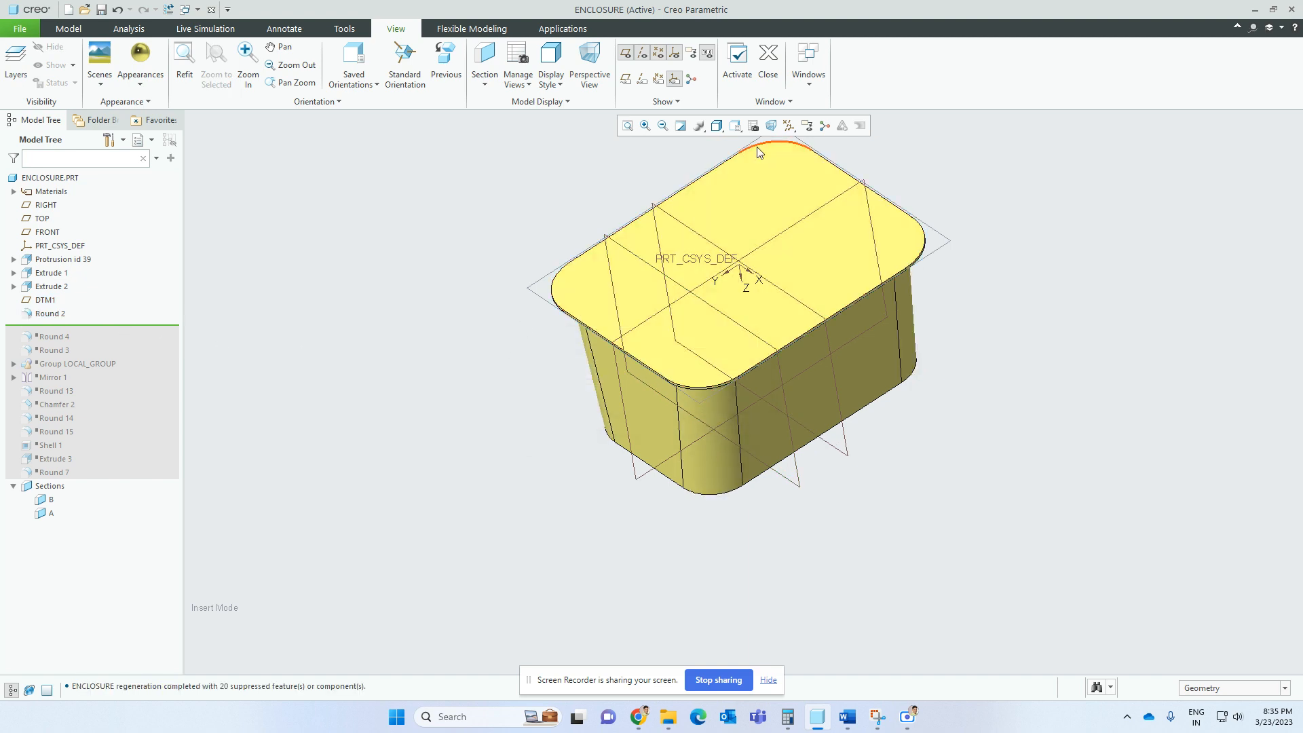
{"action": "left_click", "coordinate": [788, 127]}
{"action": "left_click", "coordinate": [824, 208]}
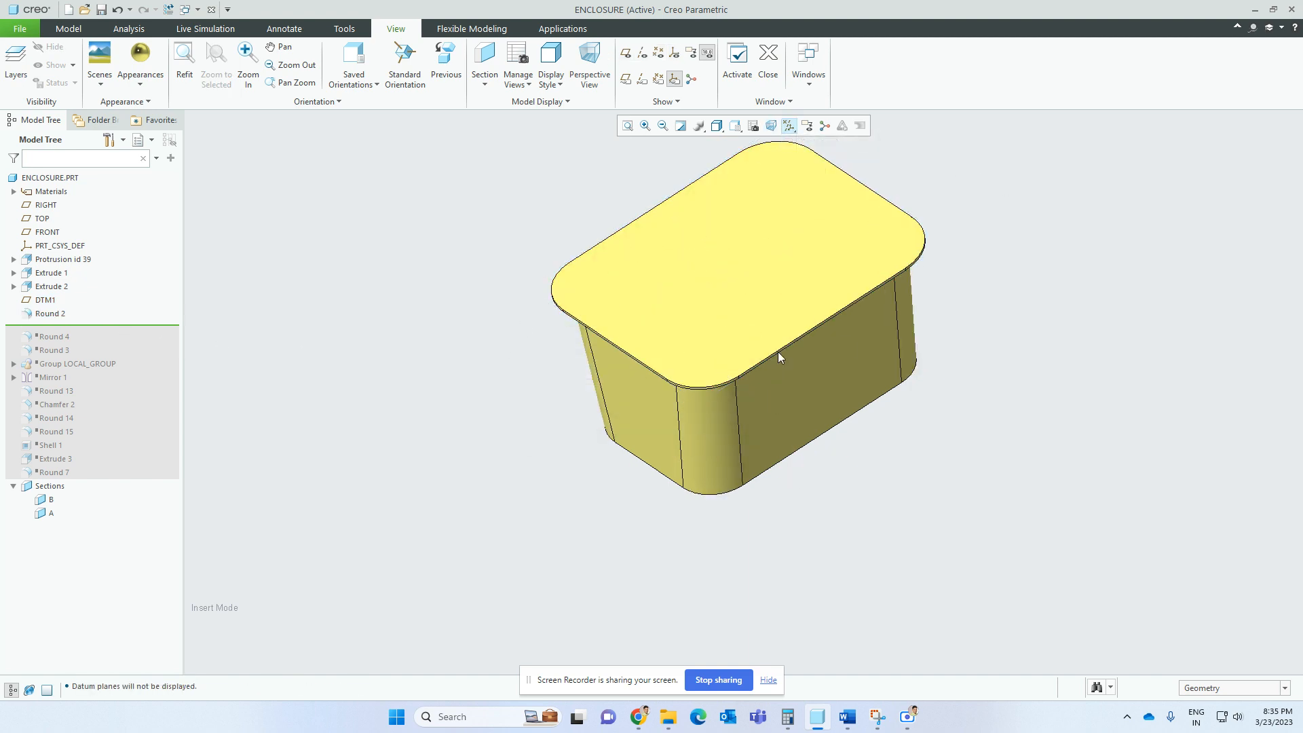
{"action": "left_click", "coordinate": [51, 316]}
{"action": "mouse_move", "coordinate": [651, 367]}
{"action": "middle_mouse_down"}
{"action": "mouse_move", "coordinate": [722, 329]}
{"action": "mouse_move", "coordinate": [781, 368]}
{"action": "mouse_move", "coordinate": [743, 363]}
{"action": "middle_mouse_up"}
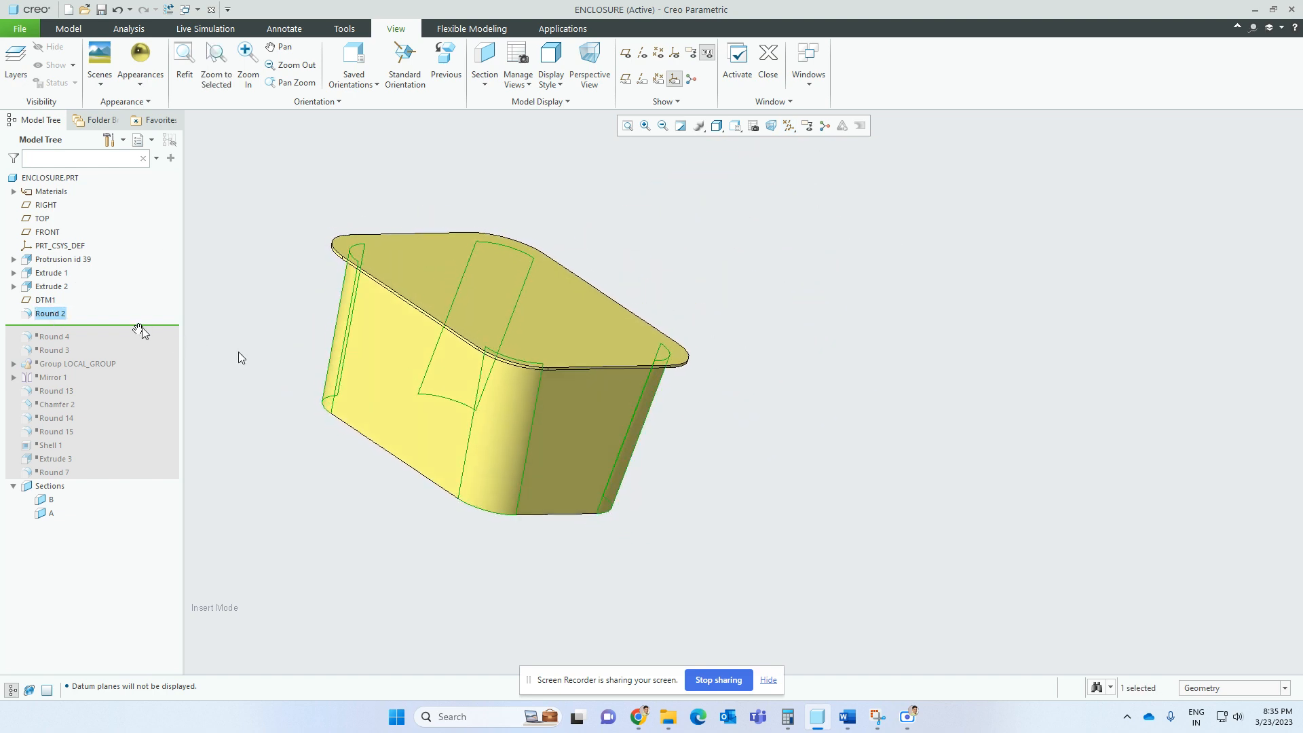
- Move the insertion point past Round 4 and view the rounded edges around the enclosure's closed end
{"action": "left_click_drag", "start_coordinate": [140, 334], "coordinate": [139, 341]}
{"action": "middle_click_drag", "start_coordinate": [337, 428], "coordinate": [429, 394]}
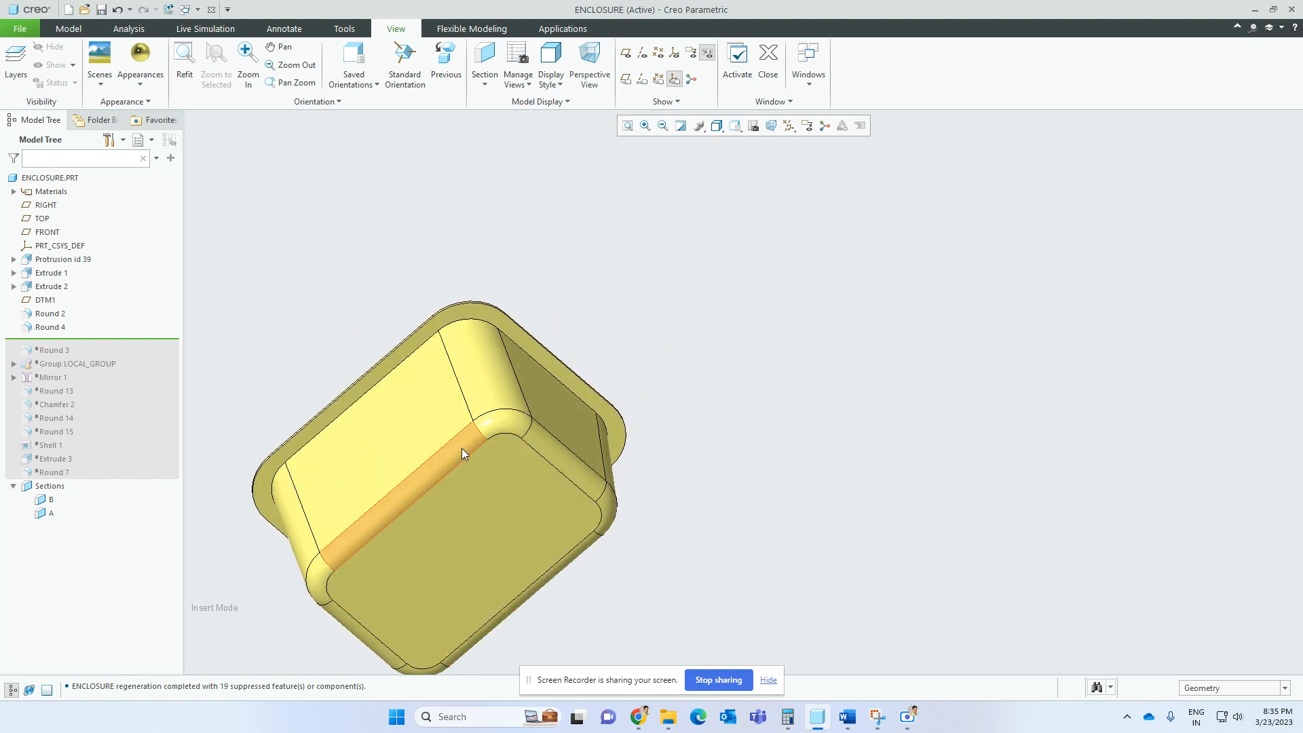
{"action": "mouse_move", "coordinate": [462, 448]}
{"action": "middle_mouse_down"}
{"action": "mouse_move", "coordinate": [657, 405]}
{"action": "mouse_move", "coordinate": [580, 449]}
{"action": "mouse_move", "coordinate": [210, 367]}
{"action": "middle_mouse_up"}
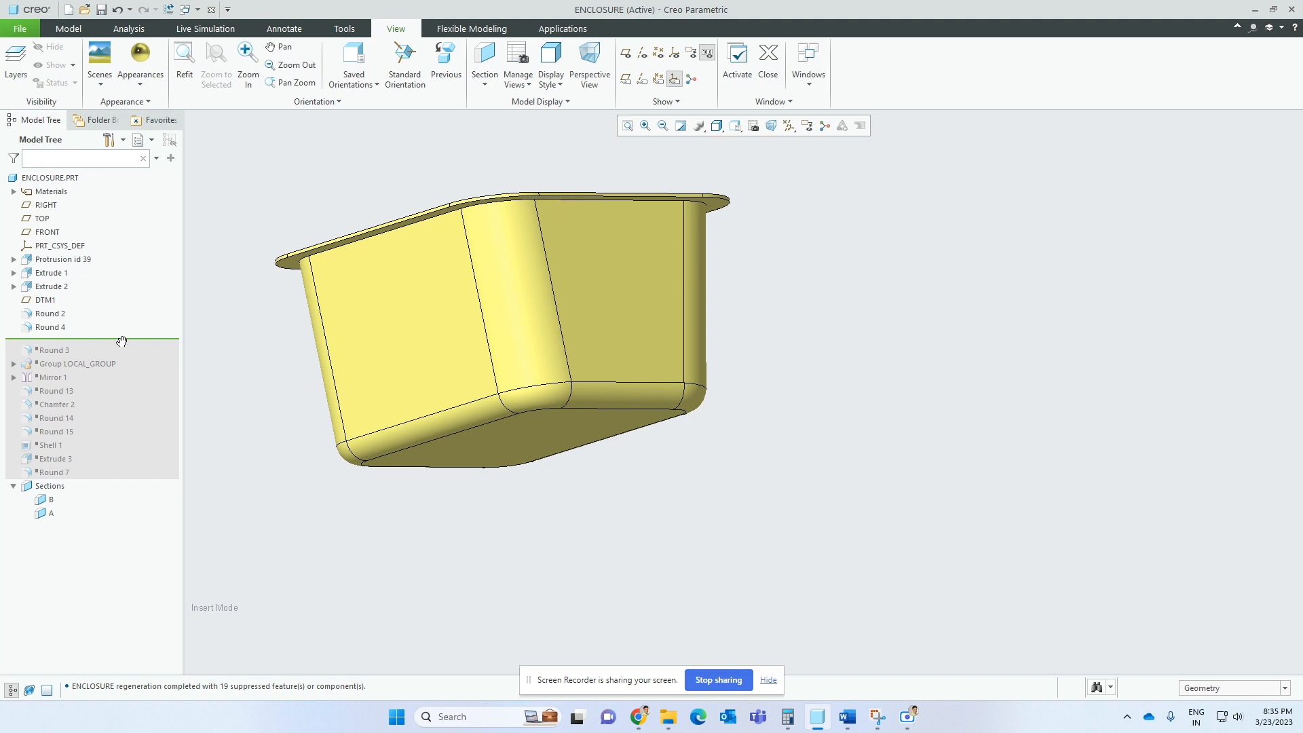
- Move the insertion point past Round 3 and inspect the round between the walls and the flange
{"action": "left_click_drag", "start_coordinate": [121, 341], "coordinate": [117, 351]}
{"action": "mouse_move", "coordinate": [495, 429]}
{"action": "middle_mouse_down"}
{"action": "mouse_move", "coordinate": [476, 481]}
{"action": "mouse_move", "coordinate": [456, 268]}
{"action": "mouse_move", "coordinate": [466, 218]}
{"action": "middle_mouse_up"}
{"action": "left_click", "coordinate": [61, 342]}
{"action": "scroll", "coordinate": [499, 281], "scroll_direction": "down", "scroll_amount": 3}
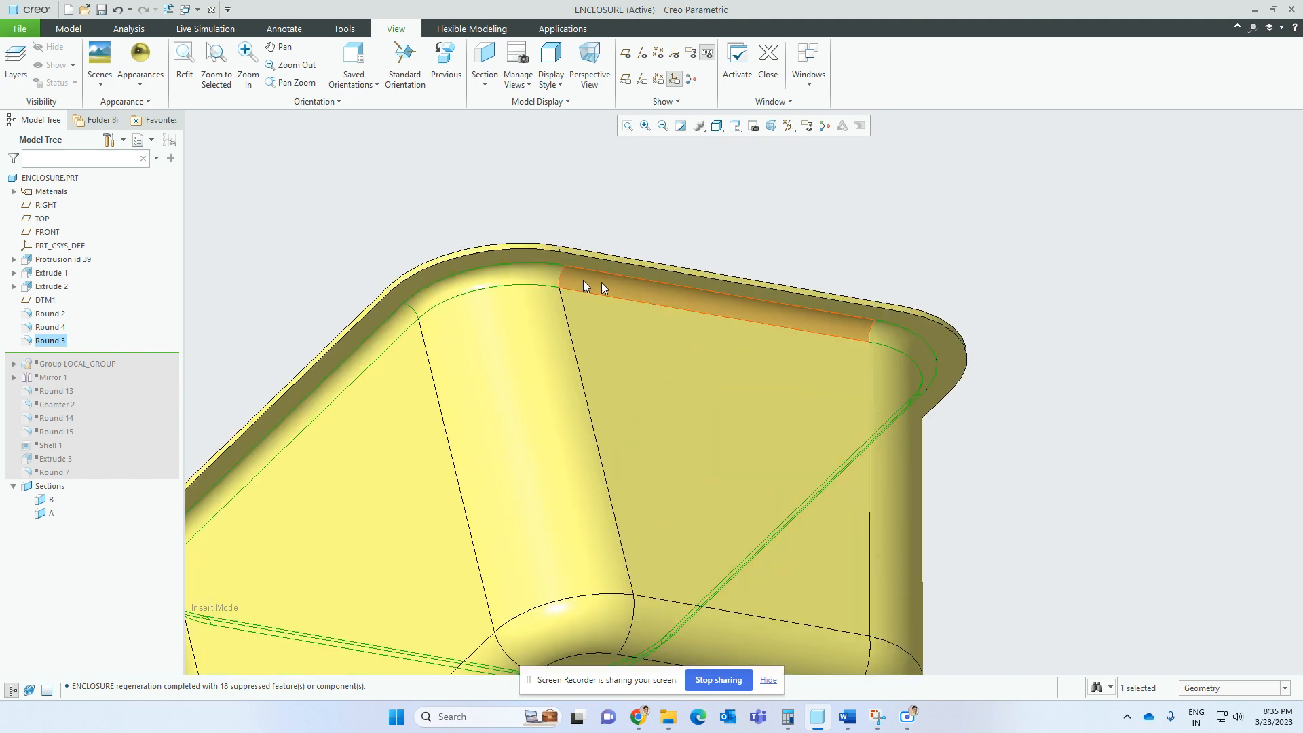
{"action": "scroll", "coordinate": [822, 331], "scroll_direction": "up", "scroll_amount": 5}
{"action": "mouse_move", "coordinate": [822, 389]}
{"action": "middle_mouse_down"}
{"action": "mouse_move", "coordinate": [785, 279]}
{"action": "mouse_move", "coordinate": [778, 342]}
{"action": "mouse_move", "coordinate": [698, 366]}
{"action": "mouse_move", "coordinate": [832, 527]}
{"action": "mouse_move", "coordinate": [880, 554]}
{"action": "mouse_move", "coordinate": [839, 534]}
{"action": "middle_mouse_up"}
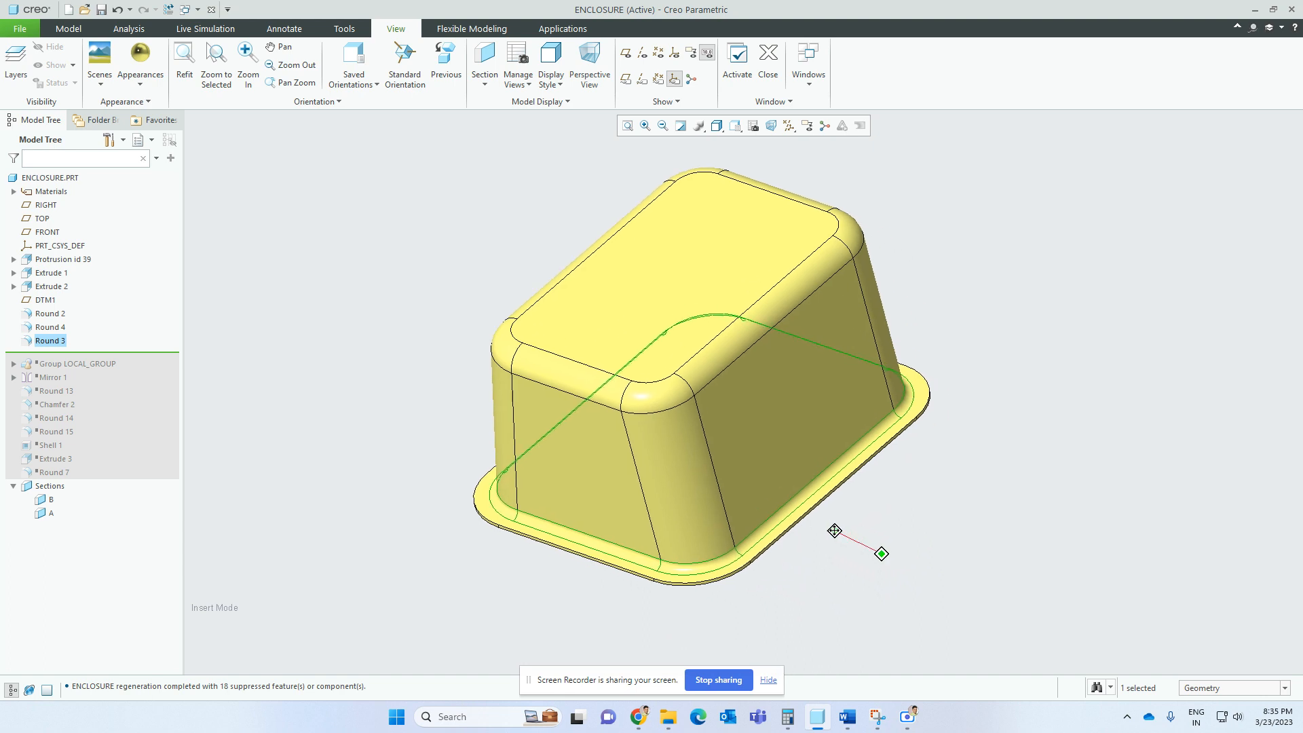
- Move the insertion point past Group LOCAL_GROUP and expand the group's feature list
{"action": "left_click", "coordinate": [127, 360]}
{"action": "left_click_drag", "start_coordinate": [57, 358], "coordinate": [40, 361]}
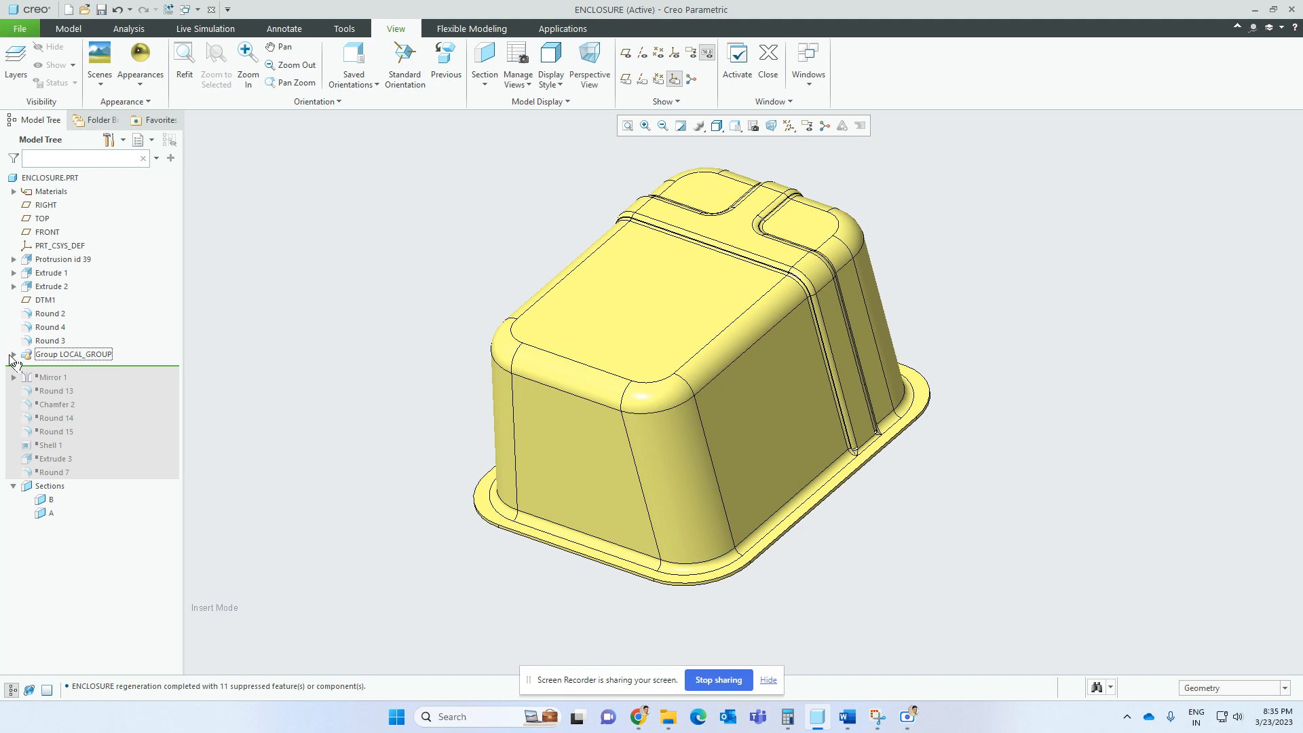
{"action": "left_click", "coordinate": [13, 354]}
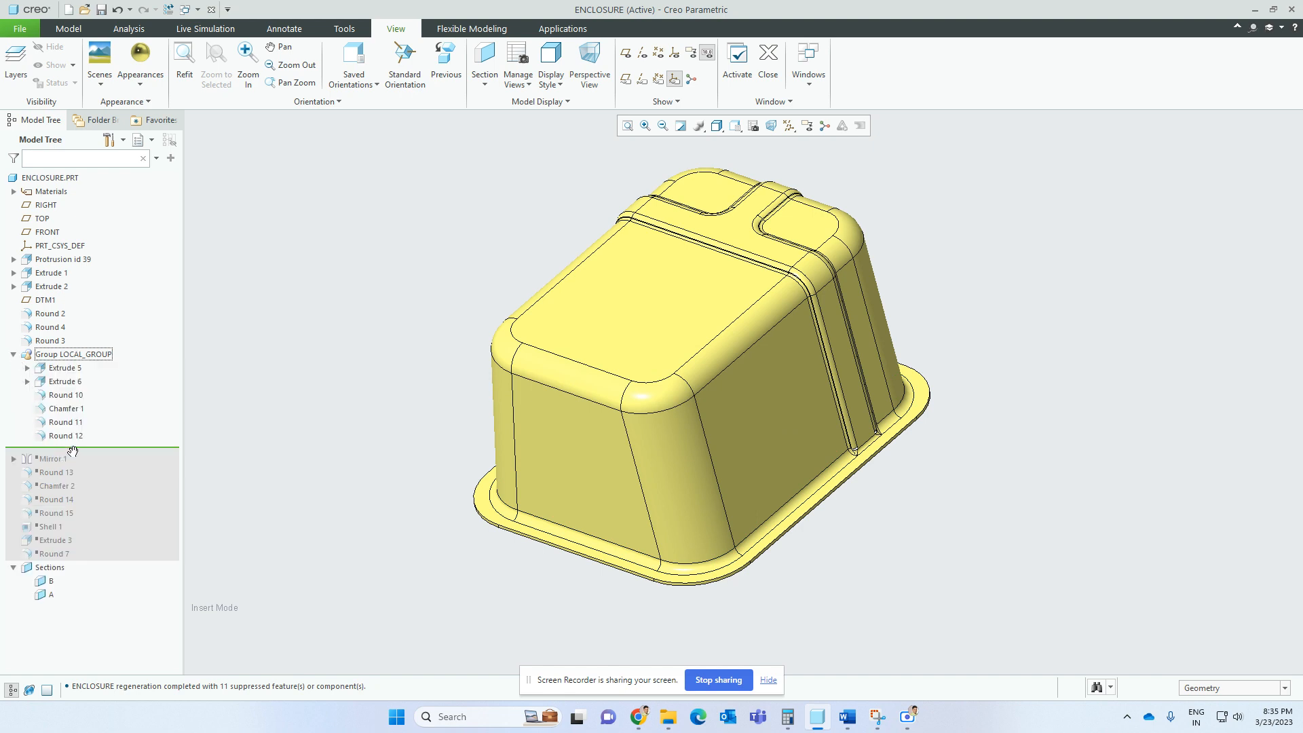
- Move the insertion point back to just after Extrude 5 and highlight that raised band on the enclosure
{"action": "left_click_drag", "start_coordinate": [80, 374], "coordinate": [79, 374]}
{"action": "left_click", "coordinate": [65, 371]}
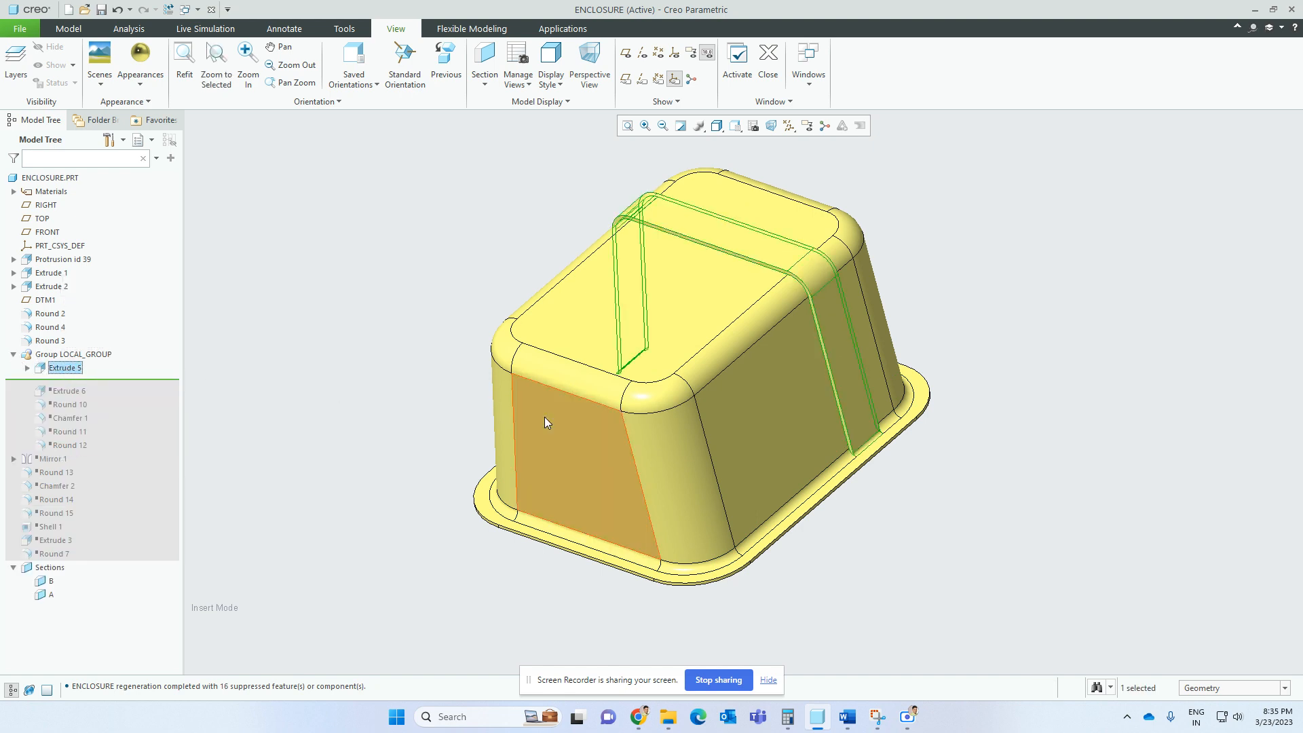
{"action": "middle_click_drag", "start_coordinate": [842, 380], "coordinate": [852, 529]}
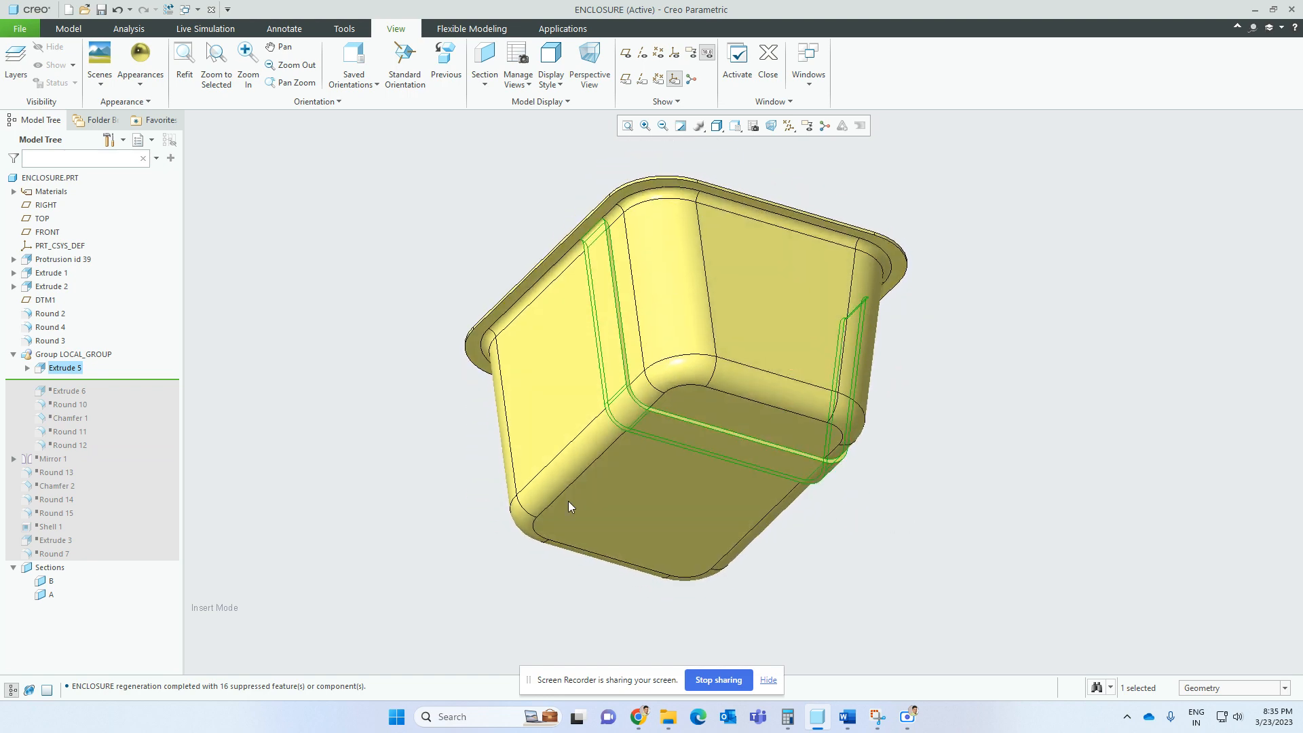
- Open the definition of Extrude 5, examine its section sketch, and accept the feature without edits
{"action": "left_click", "coordinate": [70, 375]}
{"action": "left_click", "coordinate": [96, 290]}
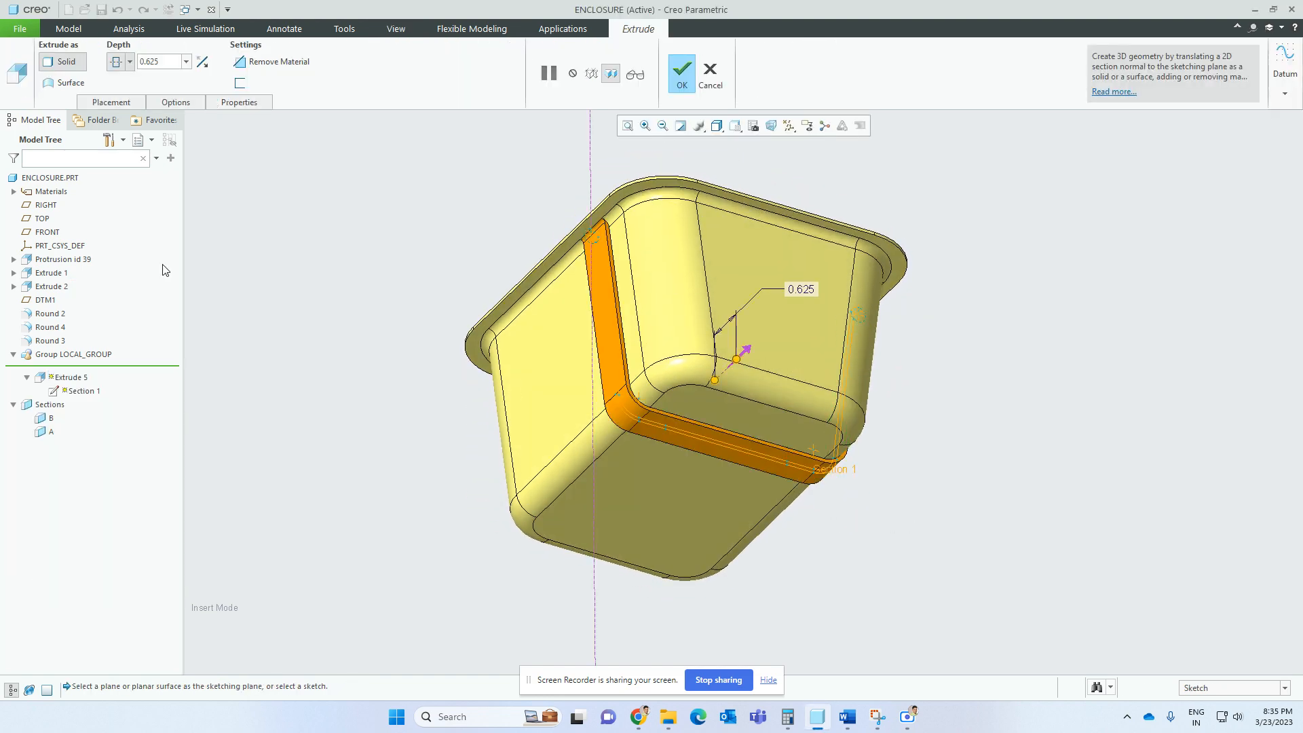
{"action": "left_click", "coordinate": [116, 103]}
{"action": "left_click", "coordinate": [215, 151]}
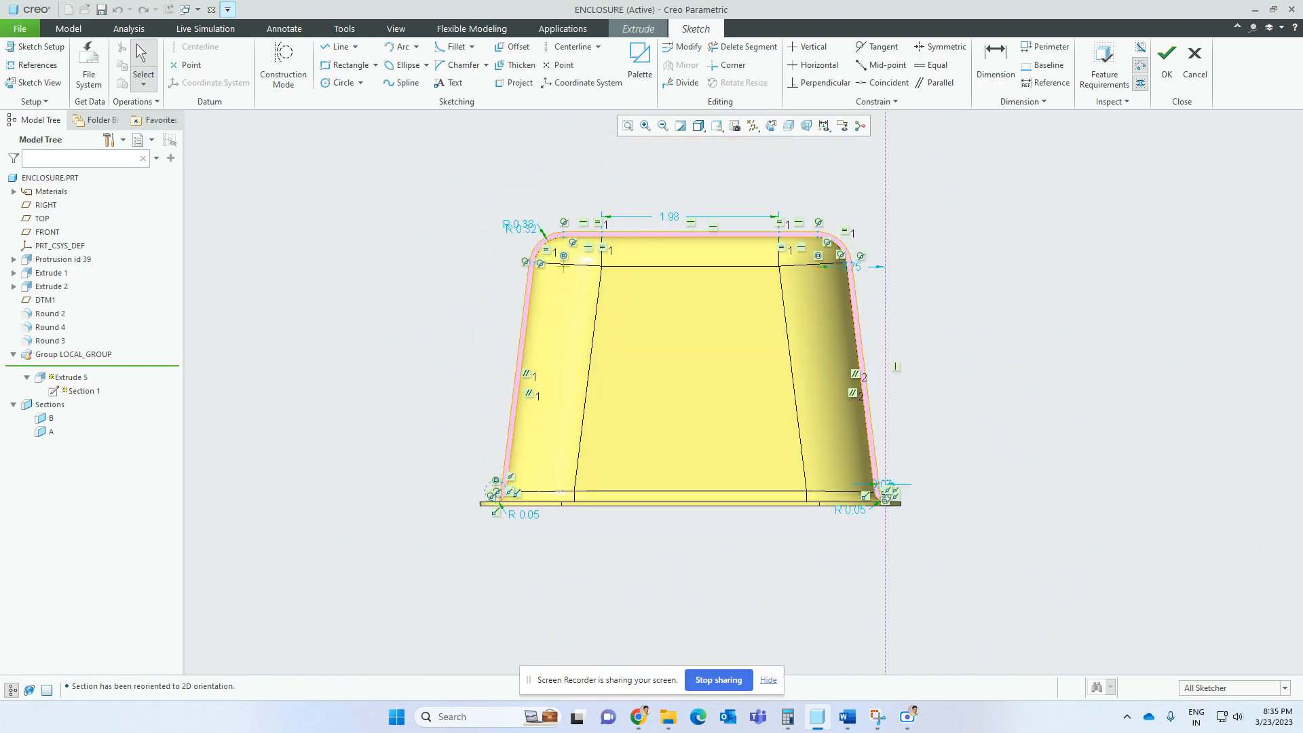
{"action": "scroll", "coordinate": [975, 339], "scroll_direction": "down", "scroll_amount": 1}
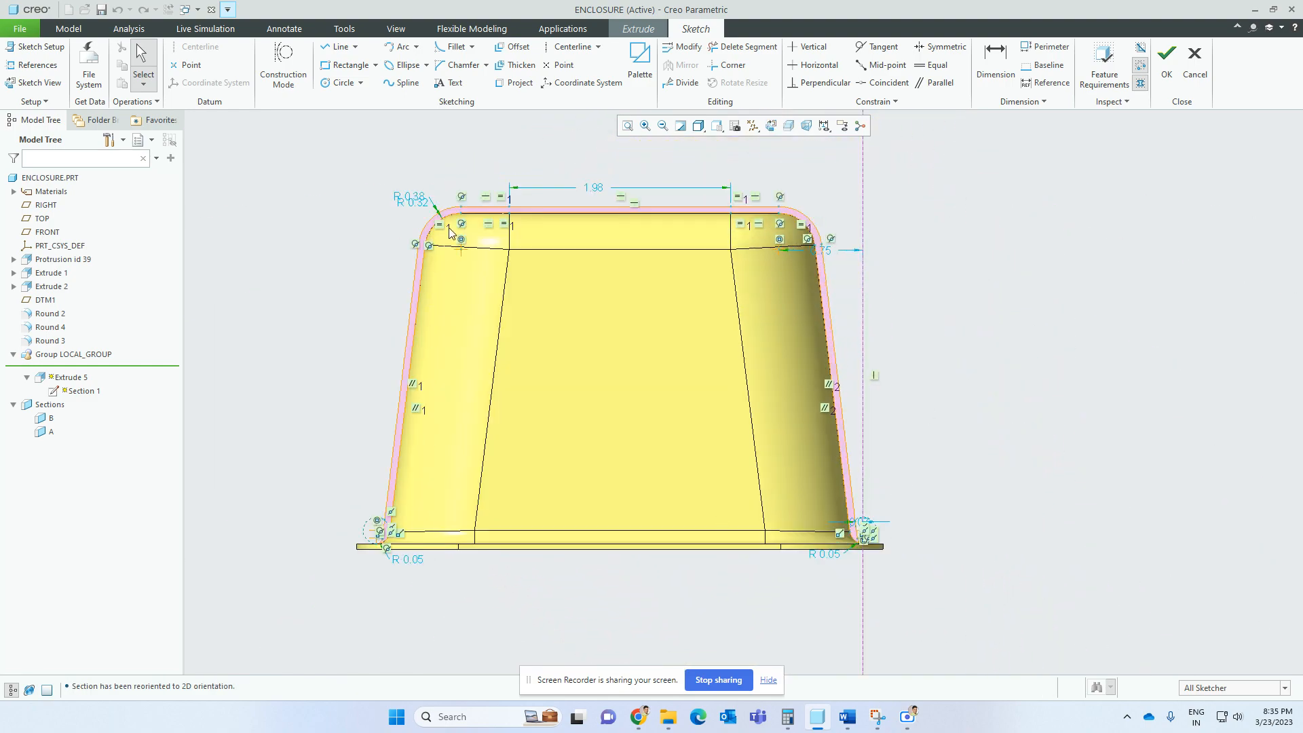
{"action": "left_click", "coordinate": [1166, 64]}
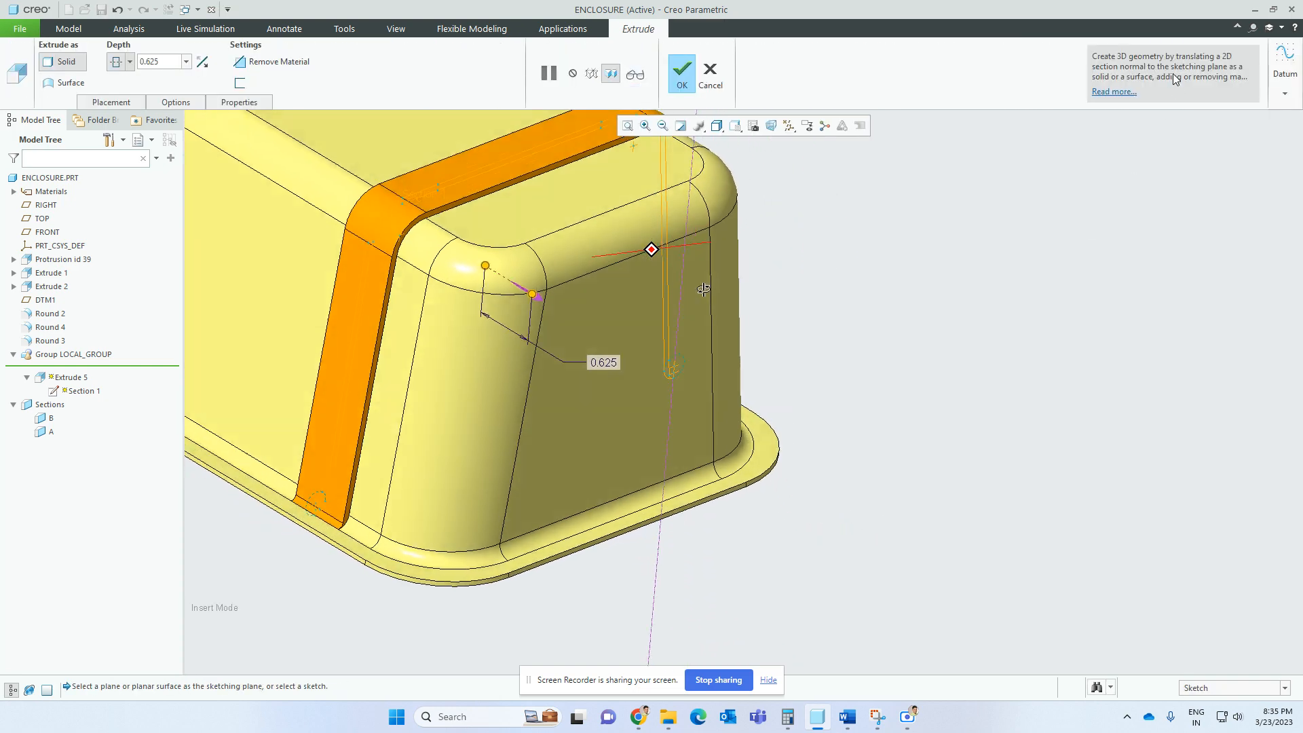
{"action": "left_click", "coordinate": [680, 84]}
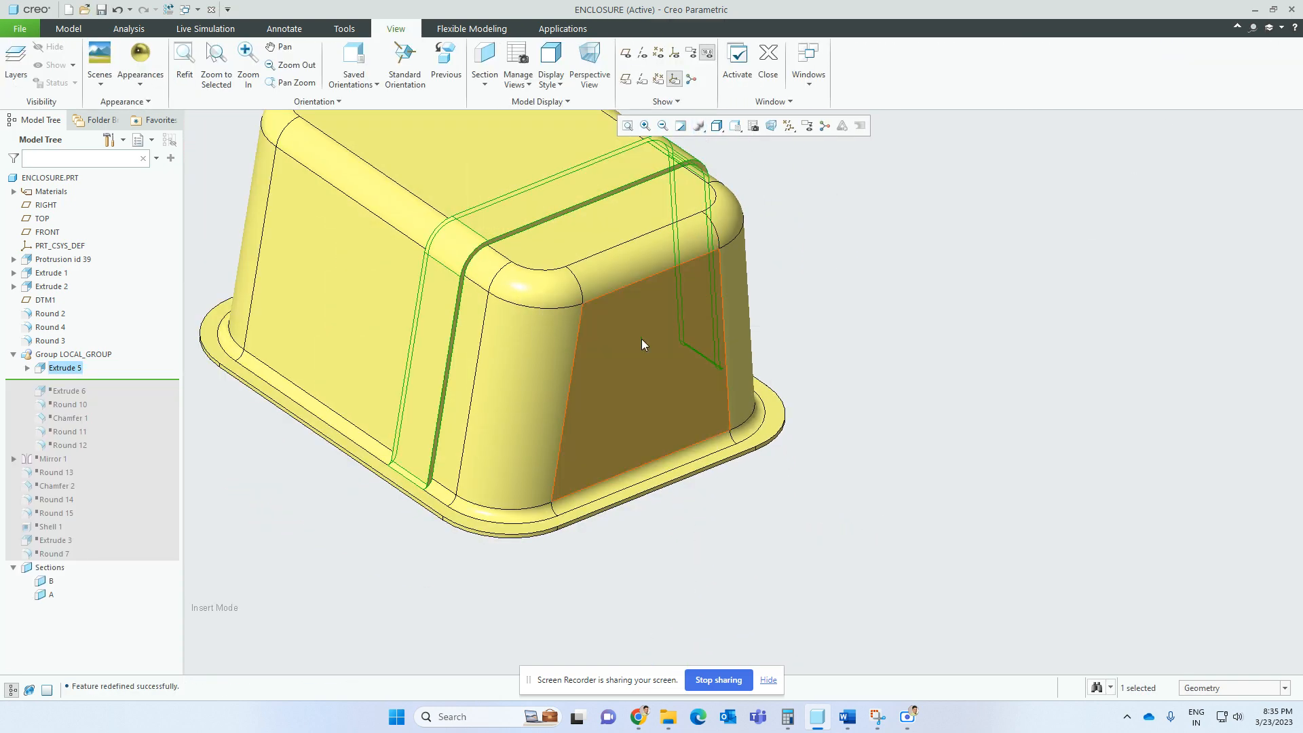
- Move the insertion point past Extrude 6, open the feature's definition, and enter its section sketch
{"action": "left_click_drag", "start_coordinate": [100, 379], "coordinate": [100, 391]}
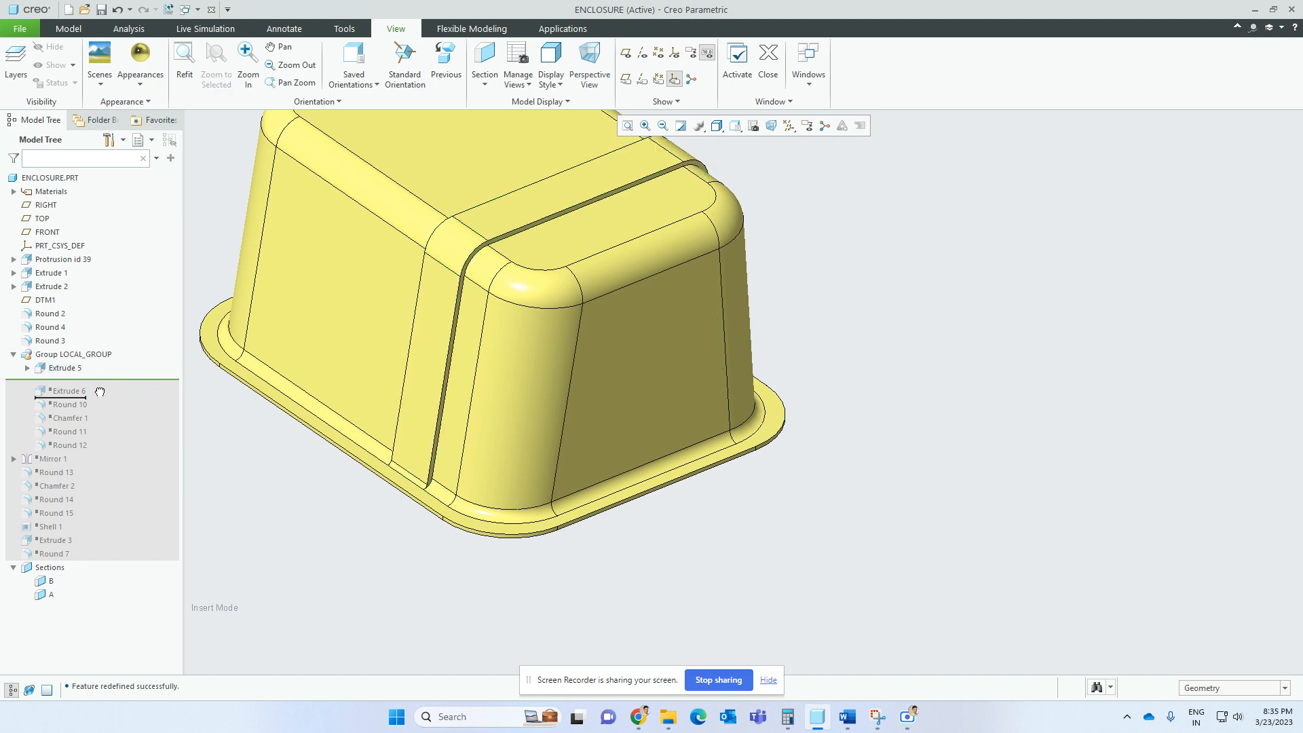
{"action": "left_click", "coordinate": [622, 209]}
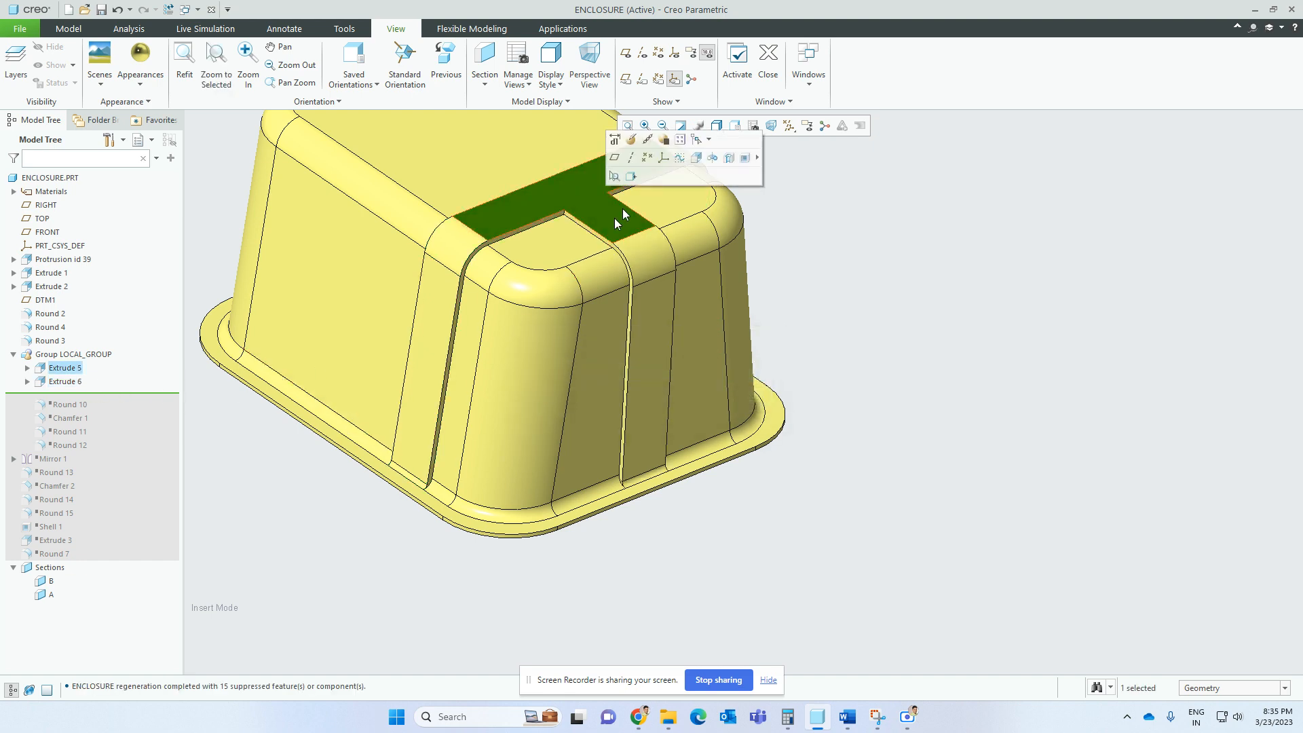
{"action": "left_click", "coordinate": [56, 382]}
{"action": "left_click", "coordinate": [90, 300]}
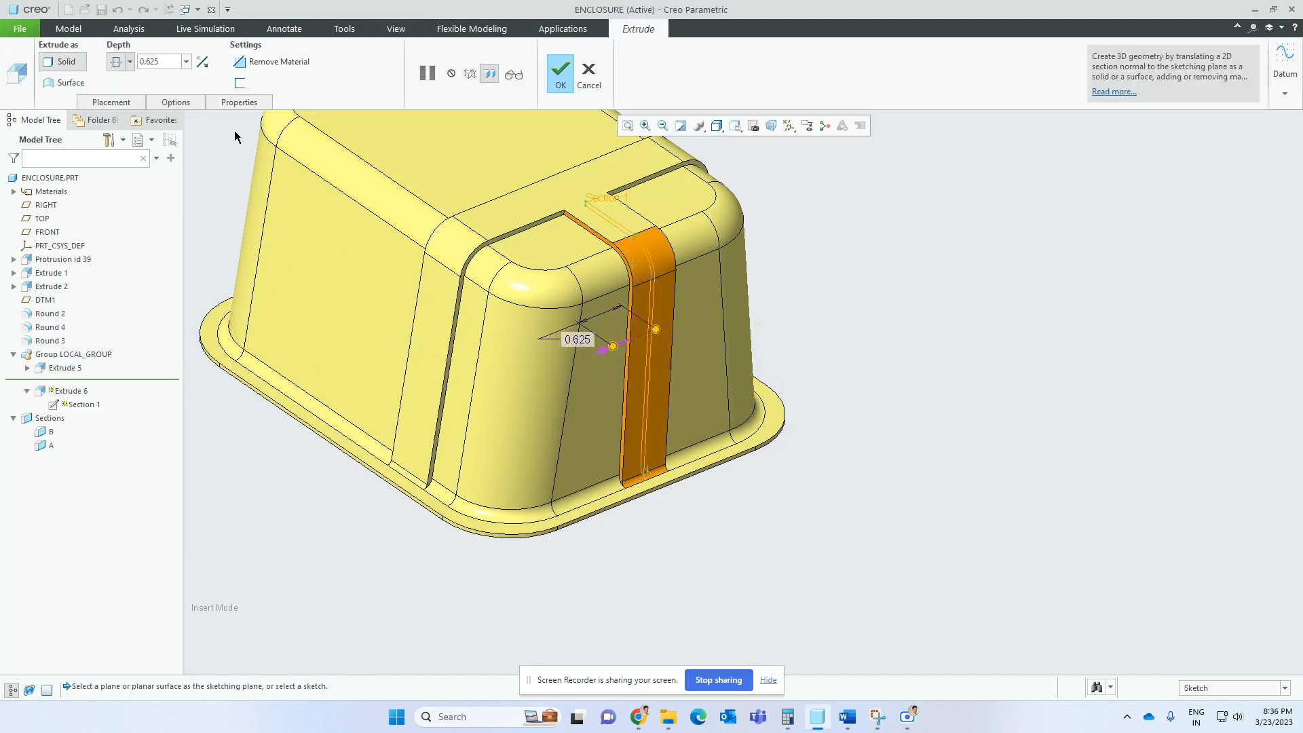
{"action": "left_click", "coordinate": [109, 103]}
{"action": "left_click", "coordinate": [219, 146]}
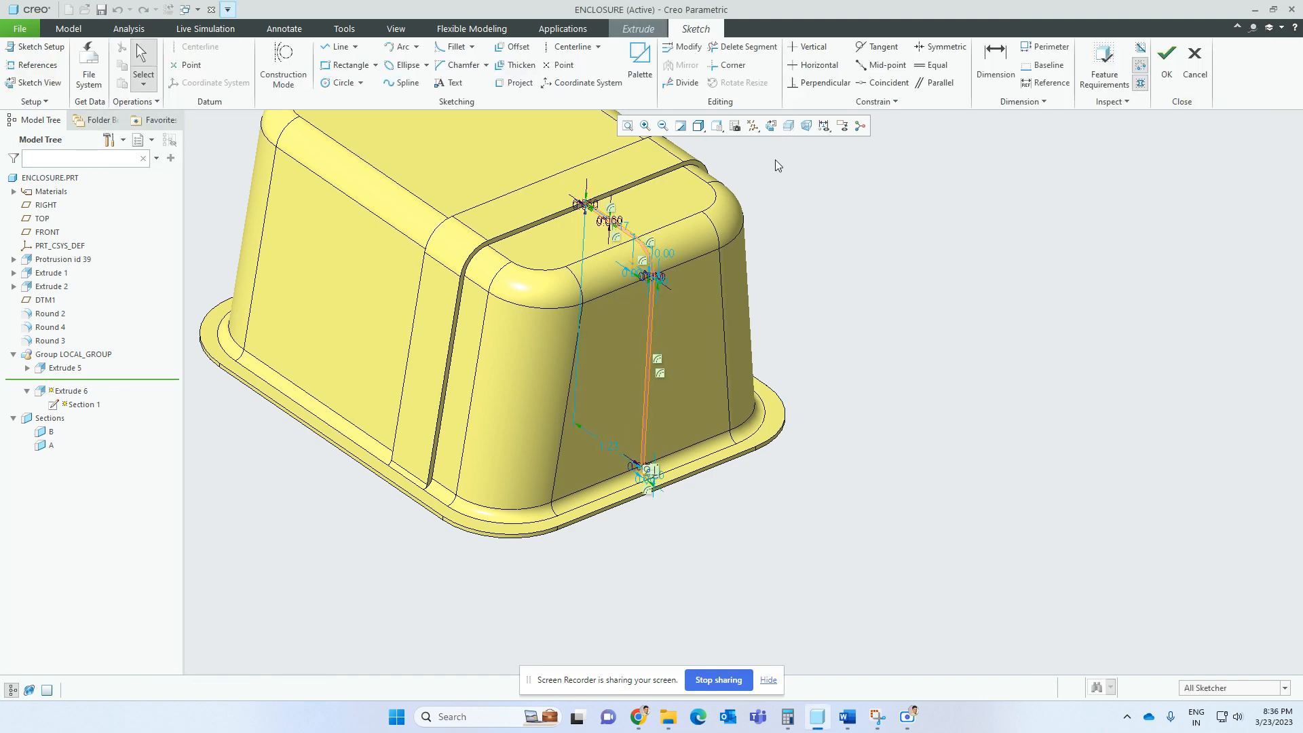
- Examine Extrude 6's section sketch in 2D orientation down to the flange corner, and accept the sketch and feature without edits
{"action": "left_click", "coordinate": [771, 126]}
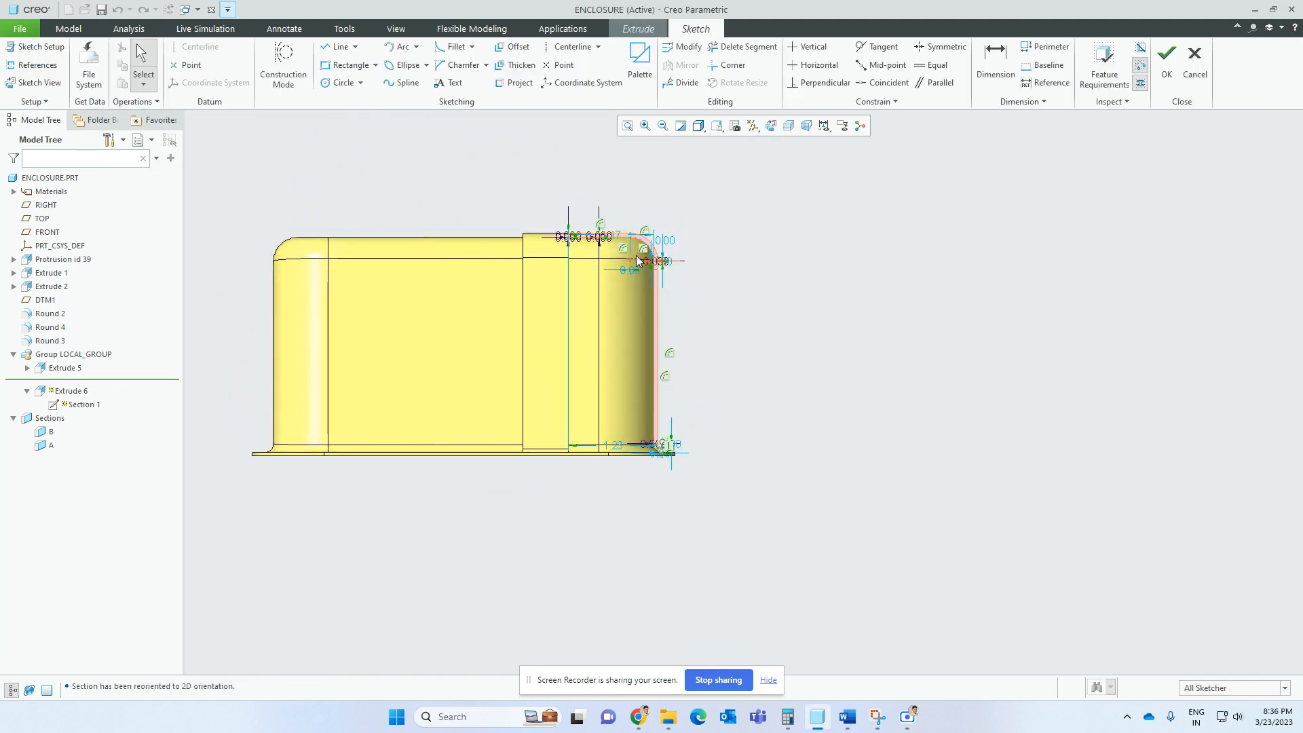
{"action": "scroll", "coordinate": [623, 195], "scroll_direction": "down", "scroll_amount": 2}
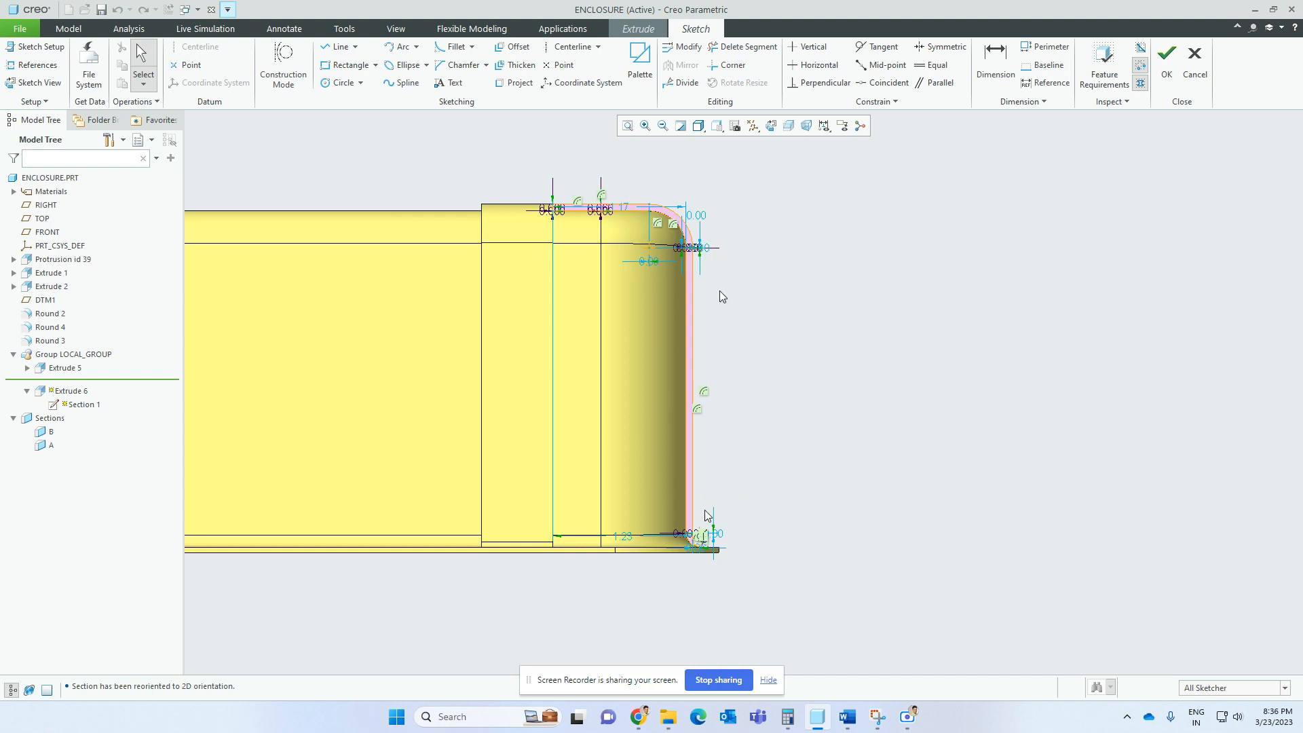
{"action": "scroll", "coordinate": [703, 532], "scroll_direction": "up", "scroll_amount": 4}
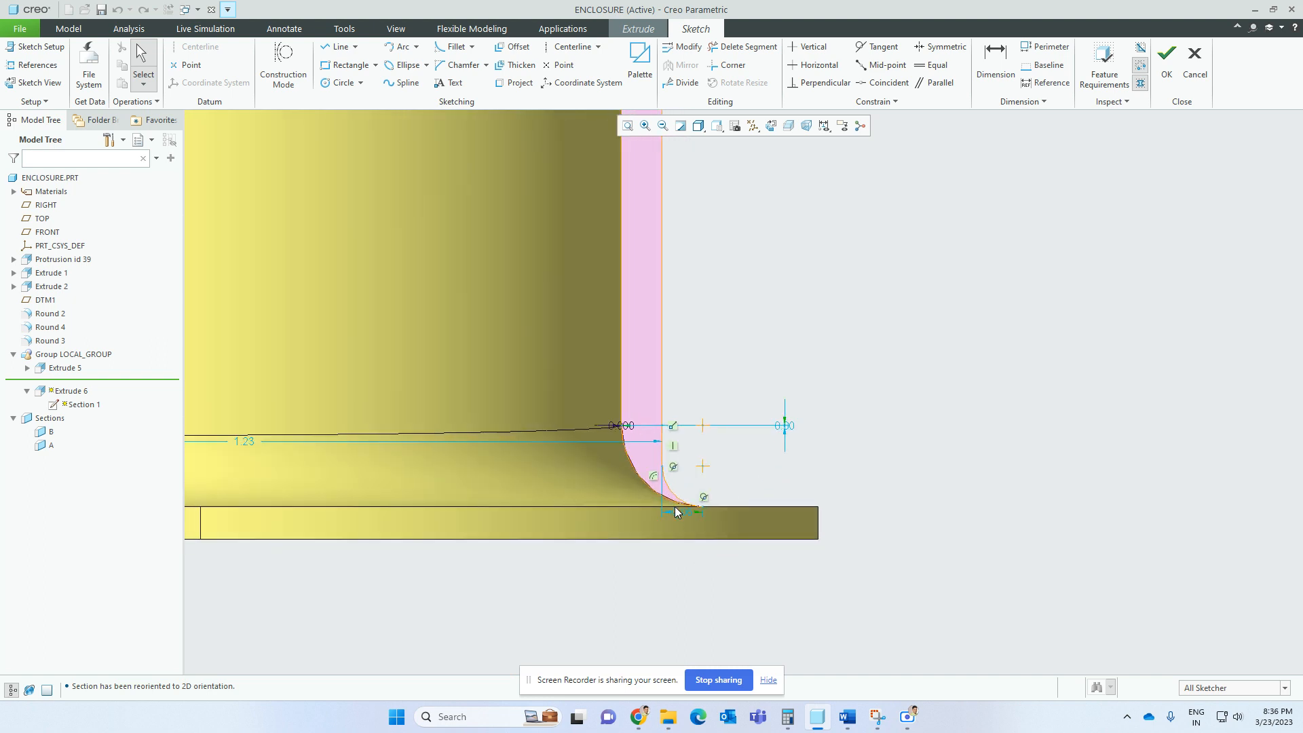
{"action": "scroll", "coordinate": [694, 524], "scroll_direction": "down", "scroll_amount": 3}
{"action": "left_click", "coordinate": [1166, 65]}
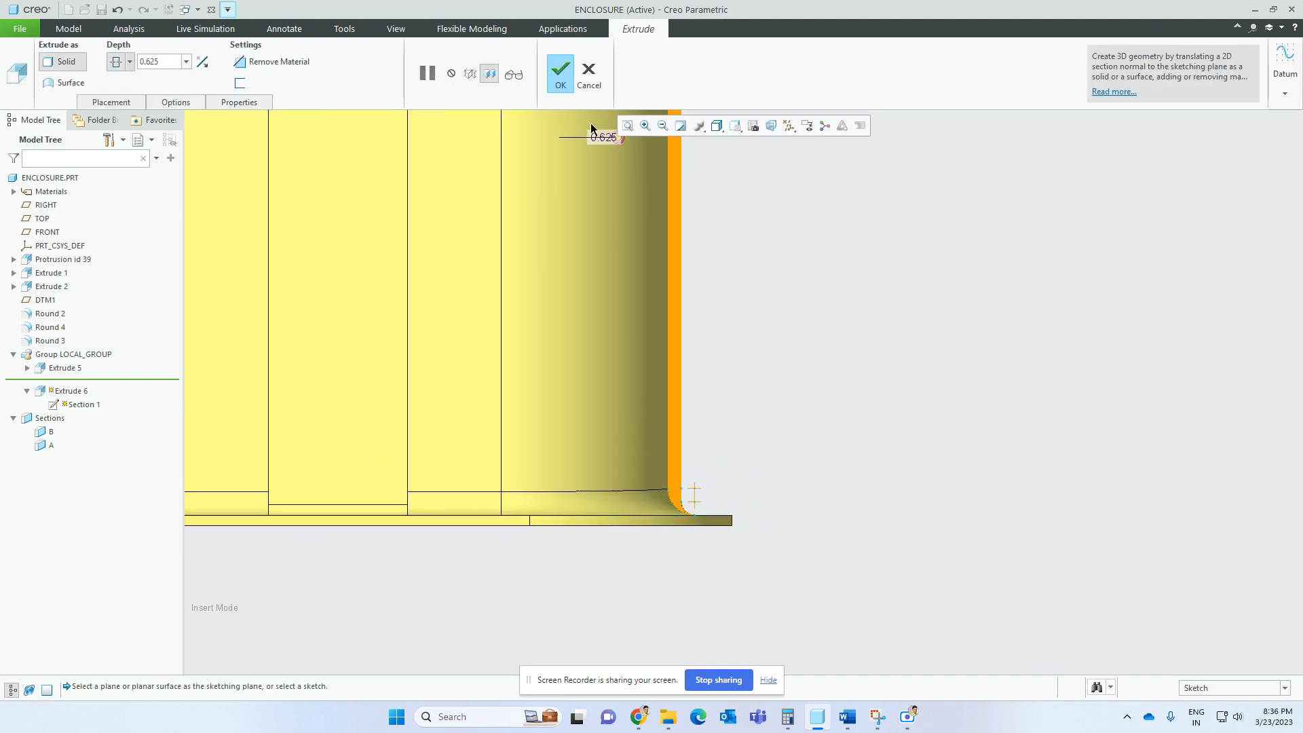
{"action": "left_click", "coordinate": [560, 68]}
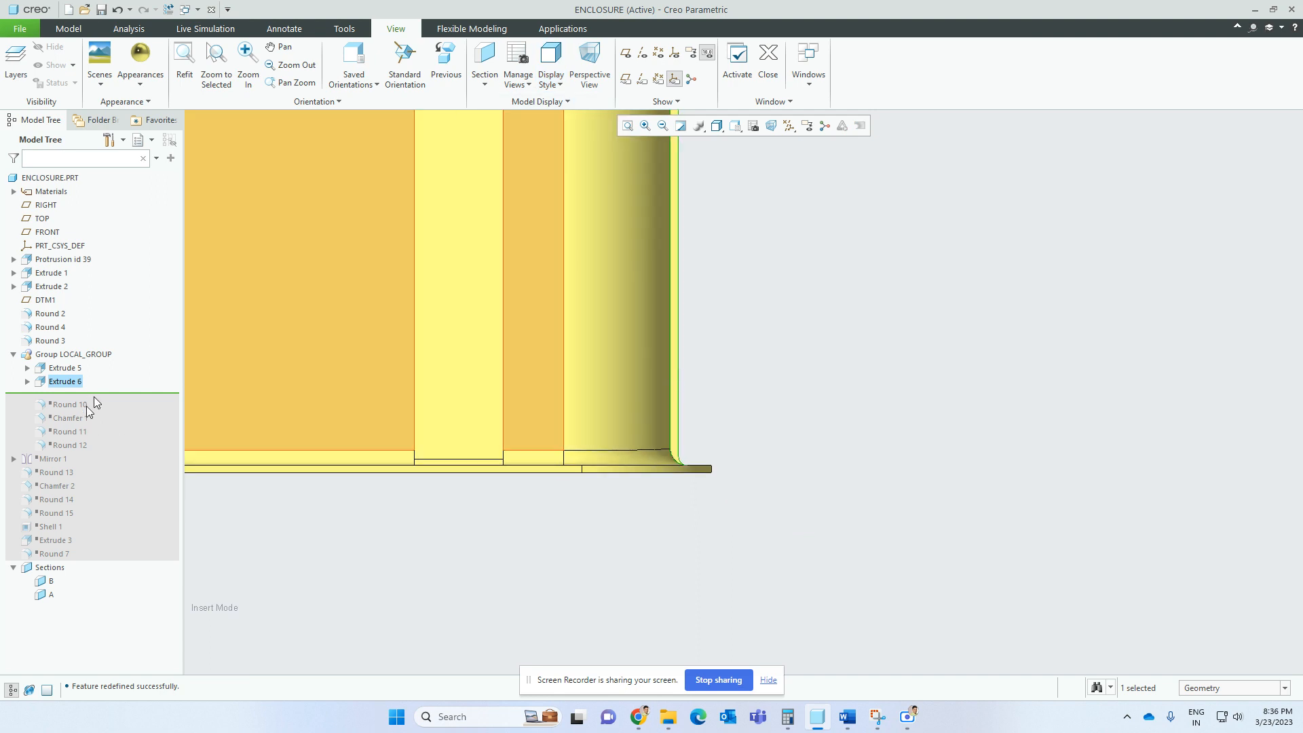
- Move the insertion point past Round 10 and inspect the rounded inner corners where the two raised bands meet
{"action": "scroll", "coordinate": [725, 539], "scroll_direction": "down", "scroll_amount": 4}
{"action": "middle_click_drag", "start_coordinate": [723, 538], "coordinate": [658, 579]}
{"action": "left_click", "coordinate": [651, 582]}
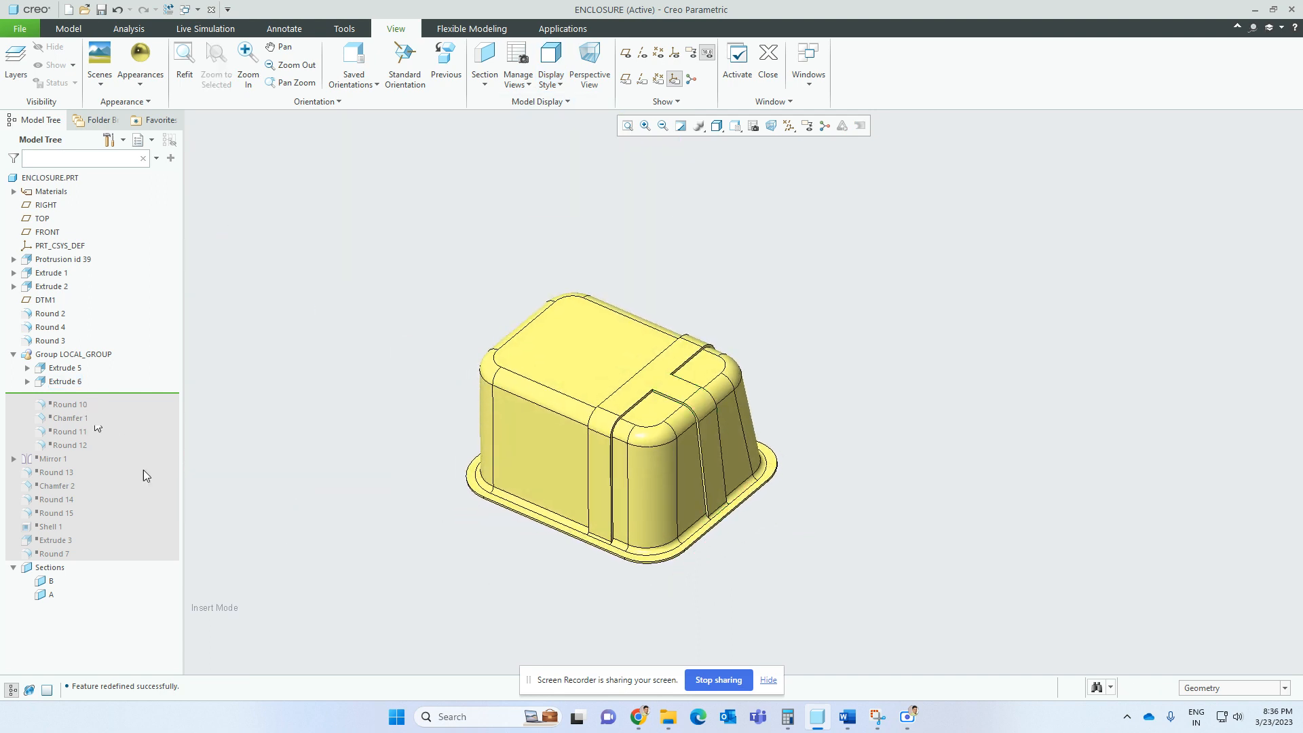
{"action": "left_click_drag", "start_coordinate": [109, 416], "coordinate": [109, 417]}
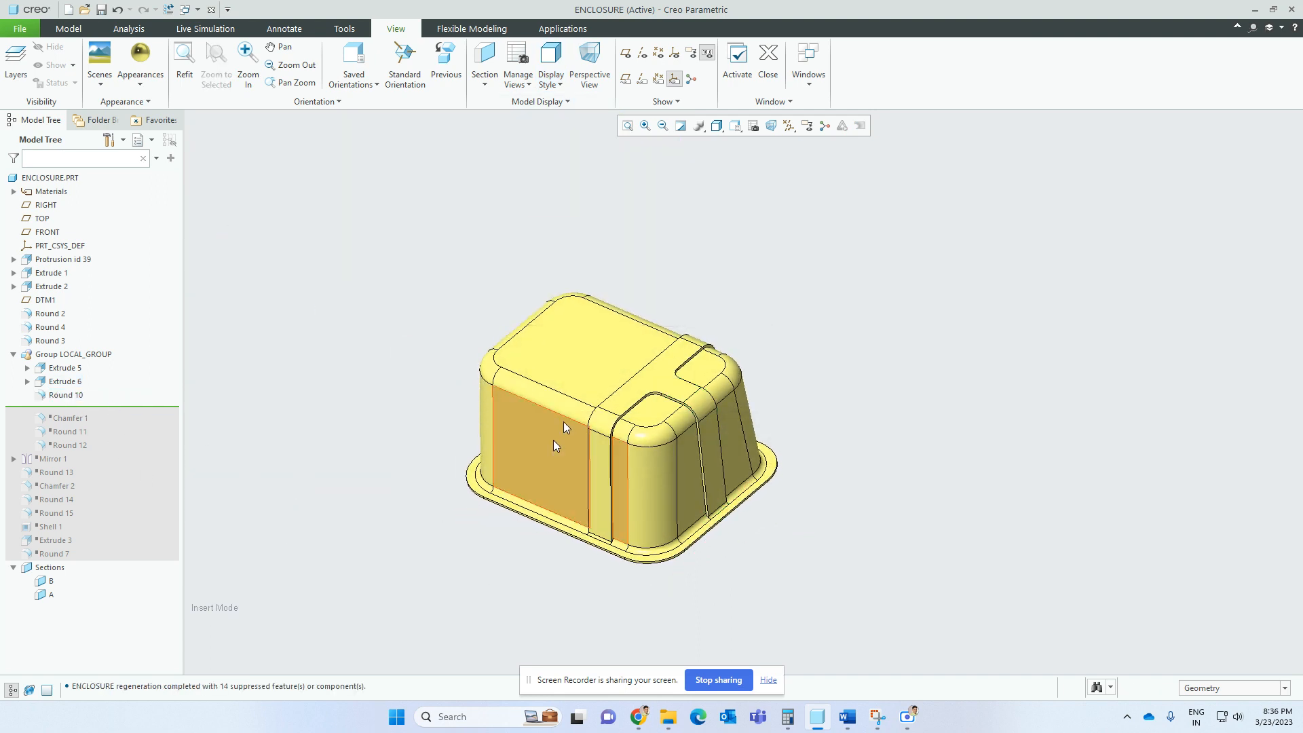
{"action": "scroll", "coordinate": [563, 434], "scroll_direction": "up", "scroll_amount": 6}
{"action": "scroll", "coordinate": [606, 422], "scroll_direction": "up", "scroll_amount": 3}
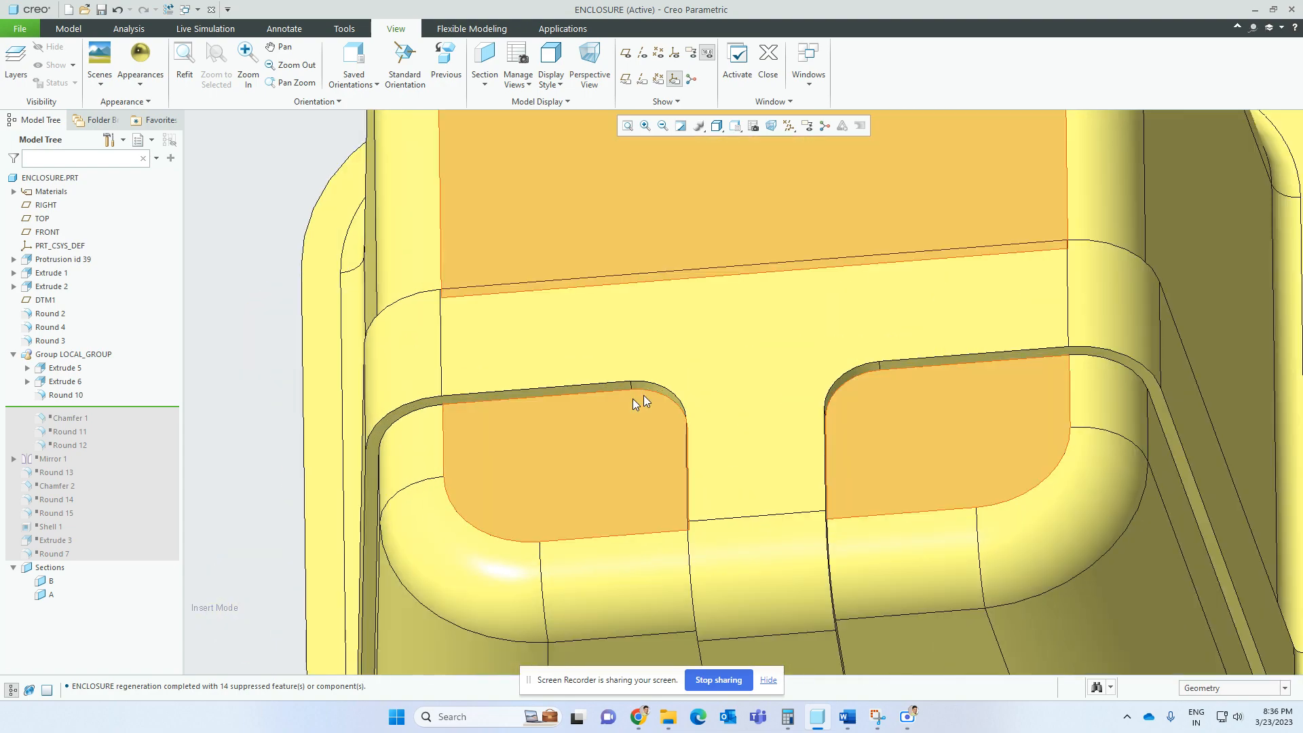
{"action": "left_click", "coordinate": [67, 396]}
{"action": "middle_click_drag", "start_coordinate": [747, 371], "coordinate": [797, 352]}
{"action": "scroll", "coordinate": [805, 296], "scroll_direction": "down", "scroll_amount": 3}
{"action": "scroll", "coordinate": [807, 296], "scroll_direction": "down", "scroll_amount": 1}
{"action": "middle_click_drag", "start_coordinate": [809, 294], "coordinate": [789, 311]}
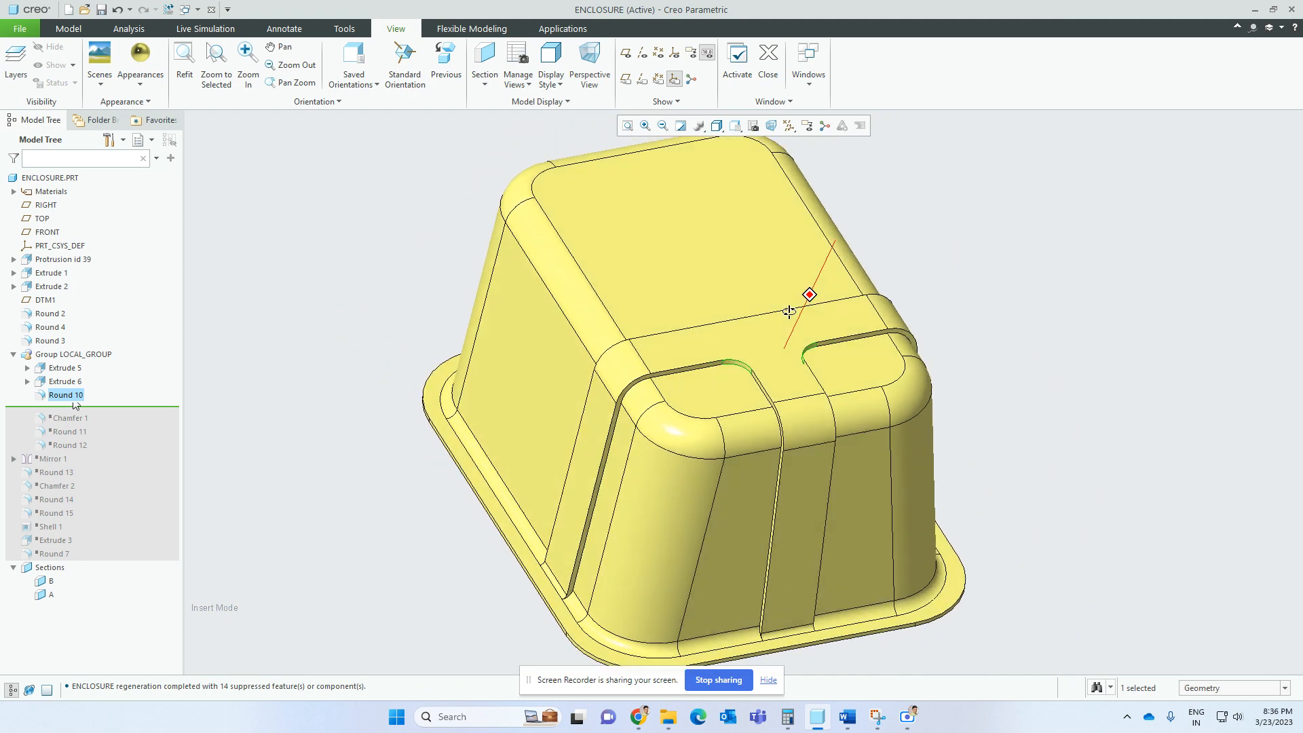
{"action": "left_click", "coordinate": [258, 366]}
- Move the insertion point past Chamfer 1 and inspect the chamfered band edges from both ends of the enclosure
{"action": "left_click_drag", "start_coordinate": [61, 405], "coordinate": [62, 419]}
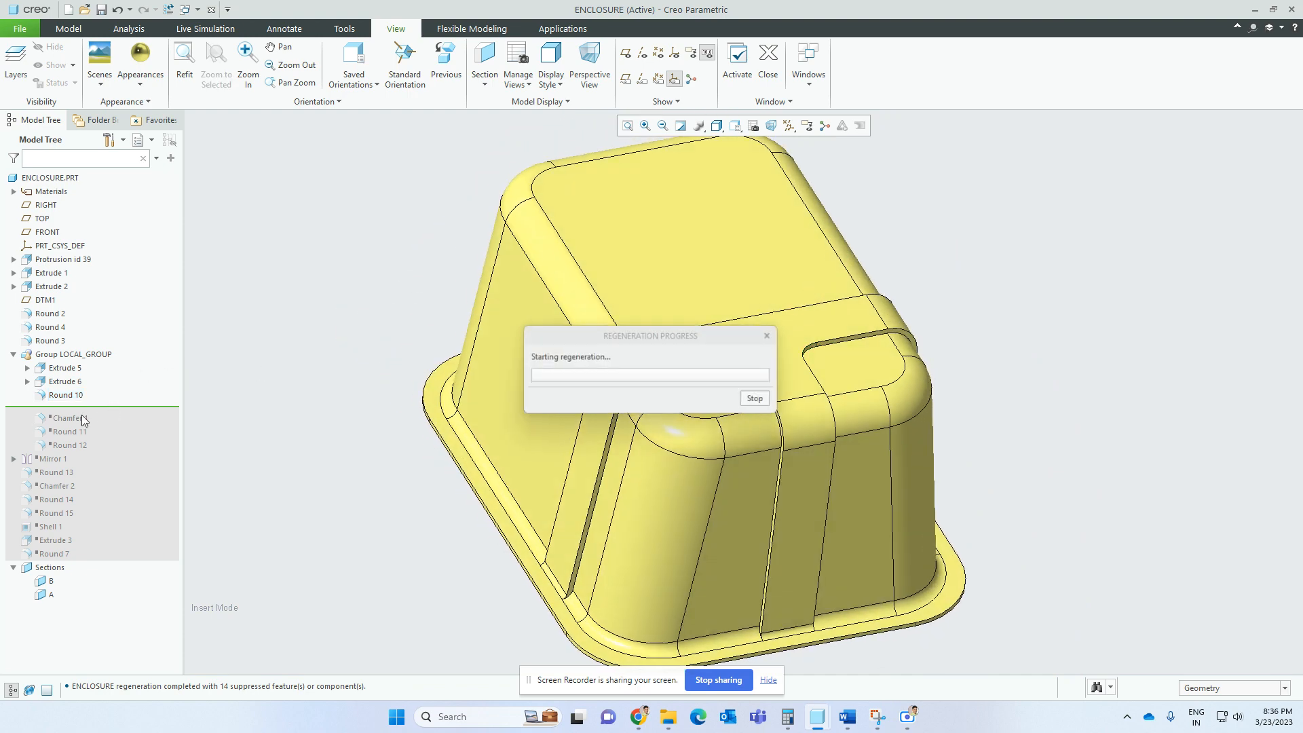
{"action": "left_click", "coordinate": [64, 409]}
{"action": "scroll", "coordinate": [760, 361], "scroll_direction": "up", "scroll_amount": 3}
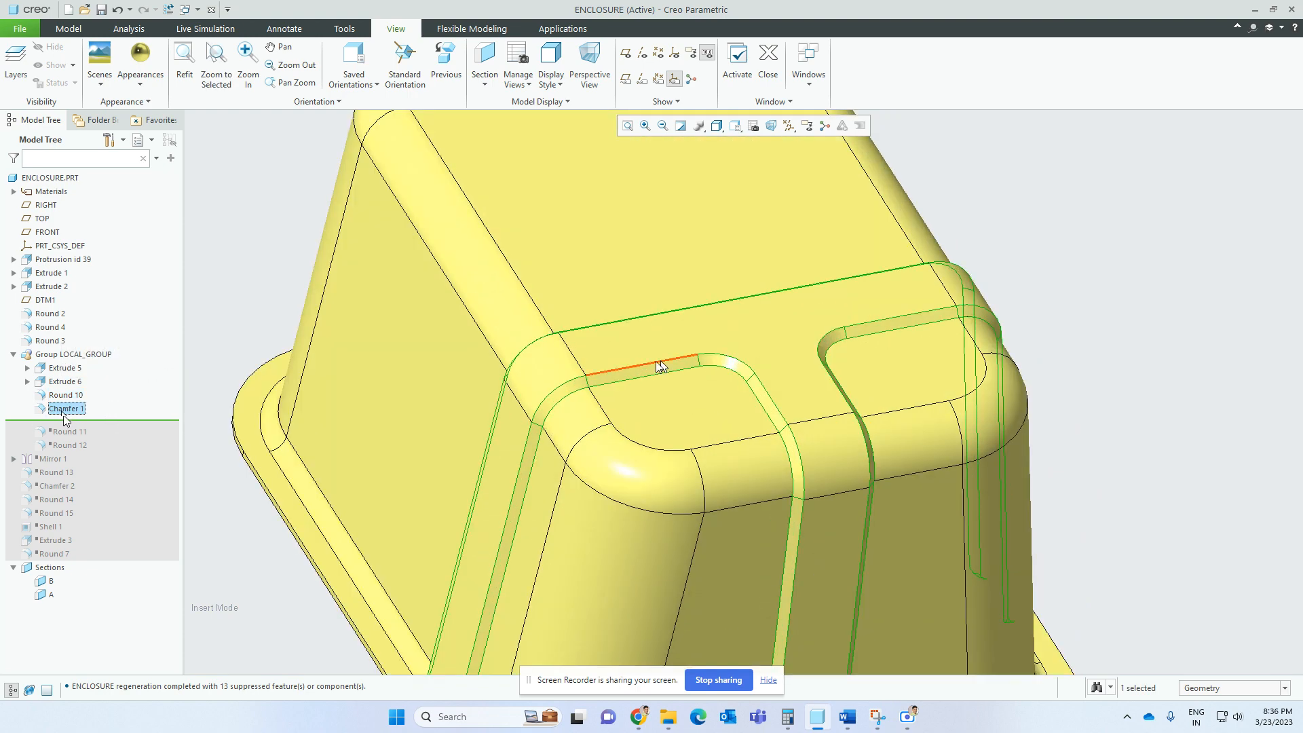
{"action": "scroll", "coordinate": [849, 339], "scroll_direction": "down", "scroll_amount": 2}
{"action": "middle_click_drag", "start_coordinate": [849, 339], "coordinate": [695, 367]}
{"action": "scroll", "coordinate": [500, 308], "scroll_direction": "down", "scroll_amount": 3}
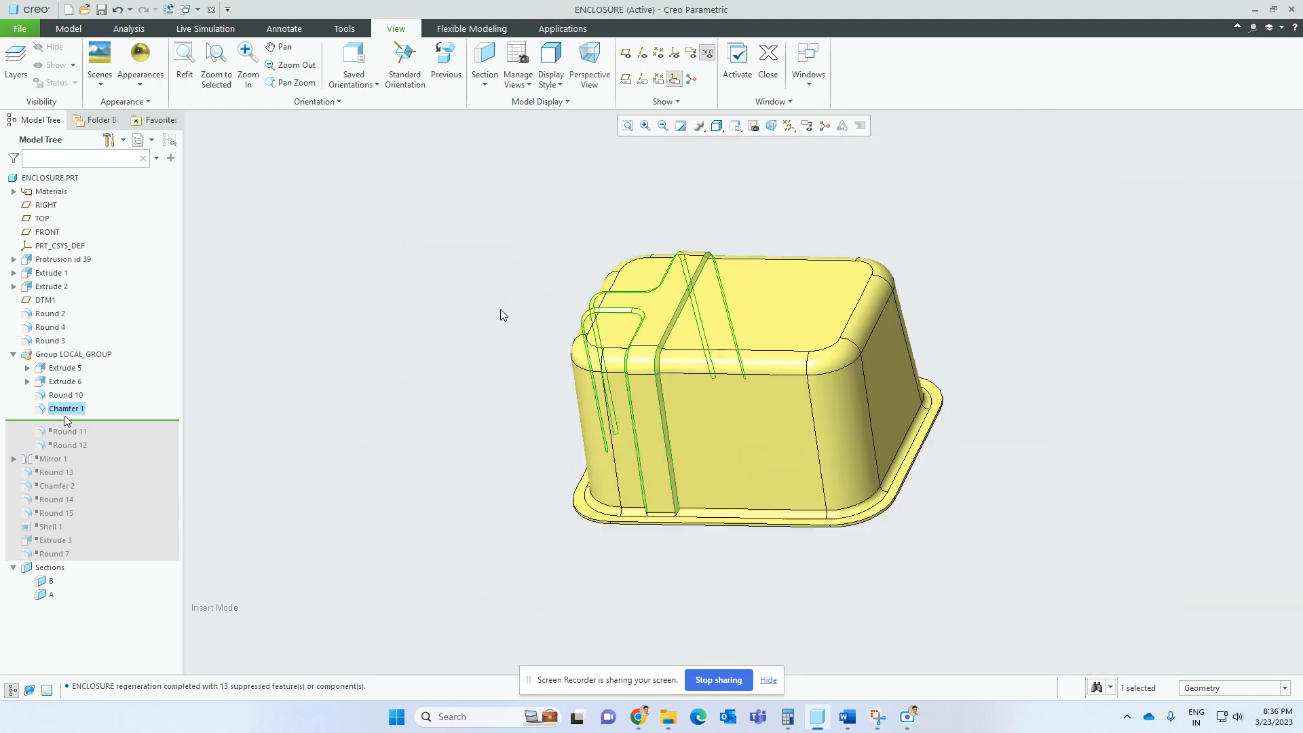
{"action": "middle_click_drag", "start_coordinate": [612, 359], "coordinate": [558, 363]}
{"action": "left_click", "coordinate": [583, 544]}
{"action": "scroll", "coordinate": [670, 522], "scroll_direction": "down", "scroll_amount": 3}
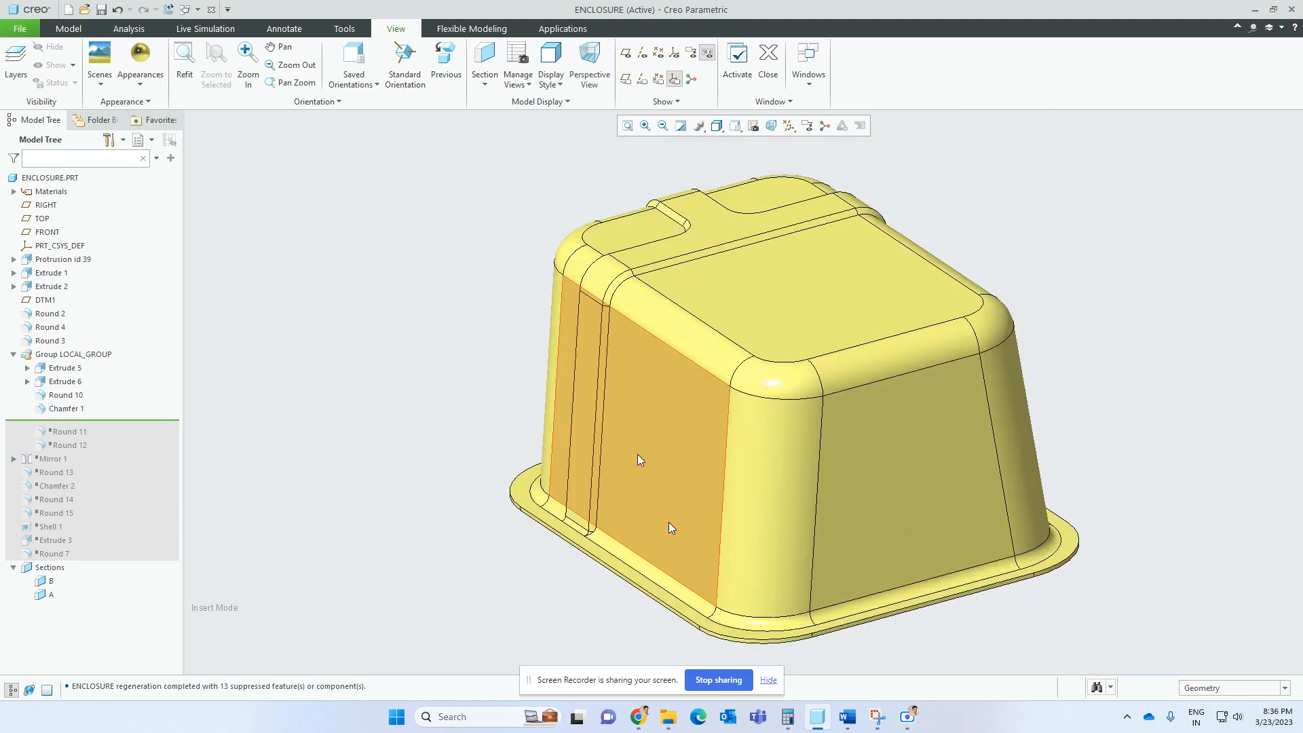
{"action": "middle_click_drag", "start_coordinate": [637, 457], "coordinate": [832, 459]}
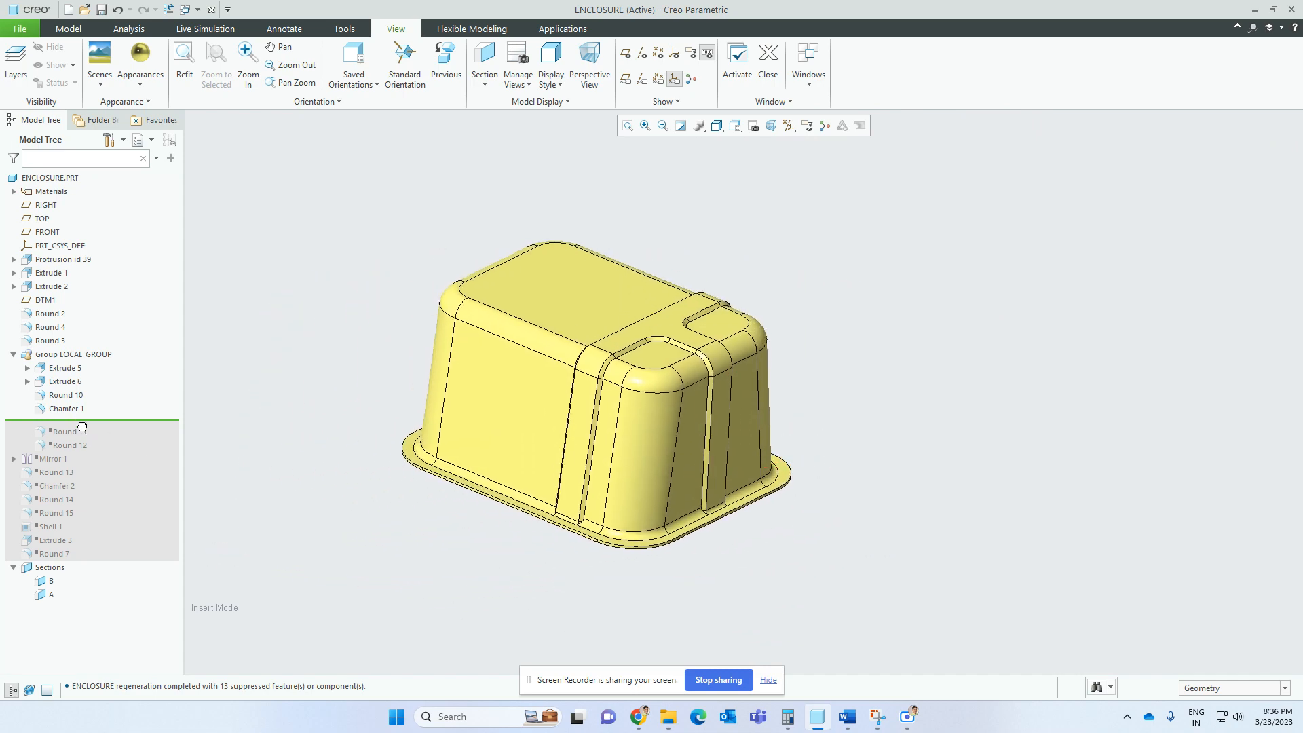
- Move the insertion point past Round 11 and highlight the feature to inspect its rounds along the foot of the raised bands
{"action": "left_click_drag", "start_coordinate": [83, 434], "coordinate": [78, 434]}
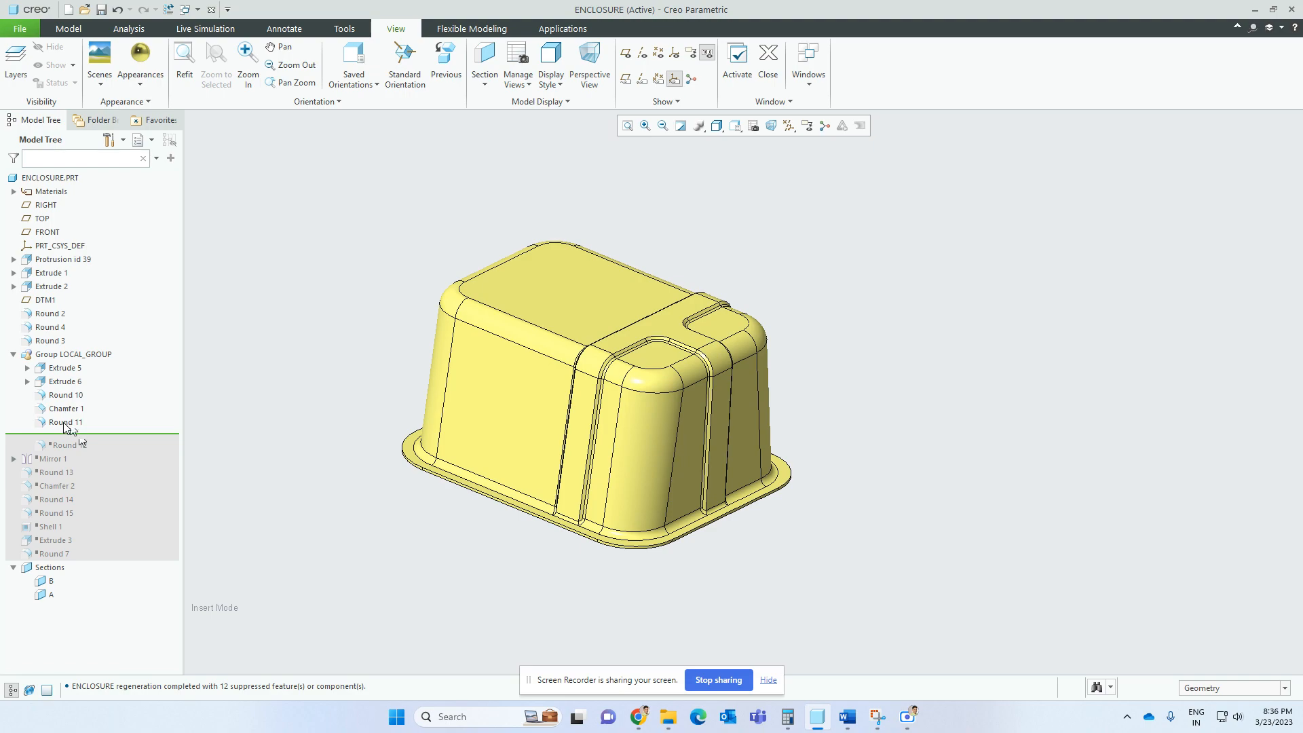
{"action": "scroll", "coordinate": [649, 360], "scroll_direction": "down", "scroll_amount": 8}
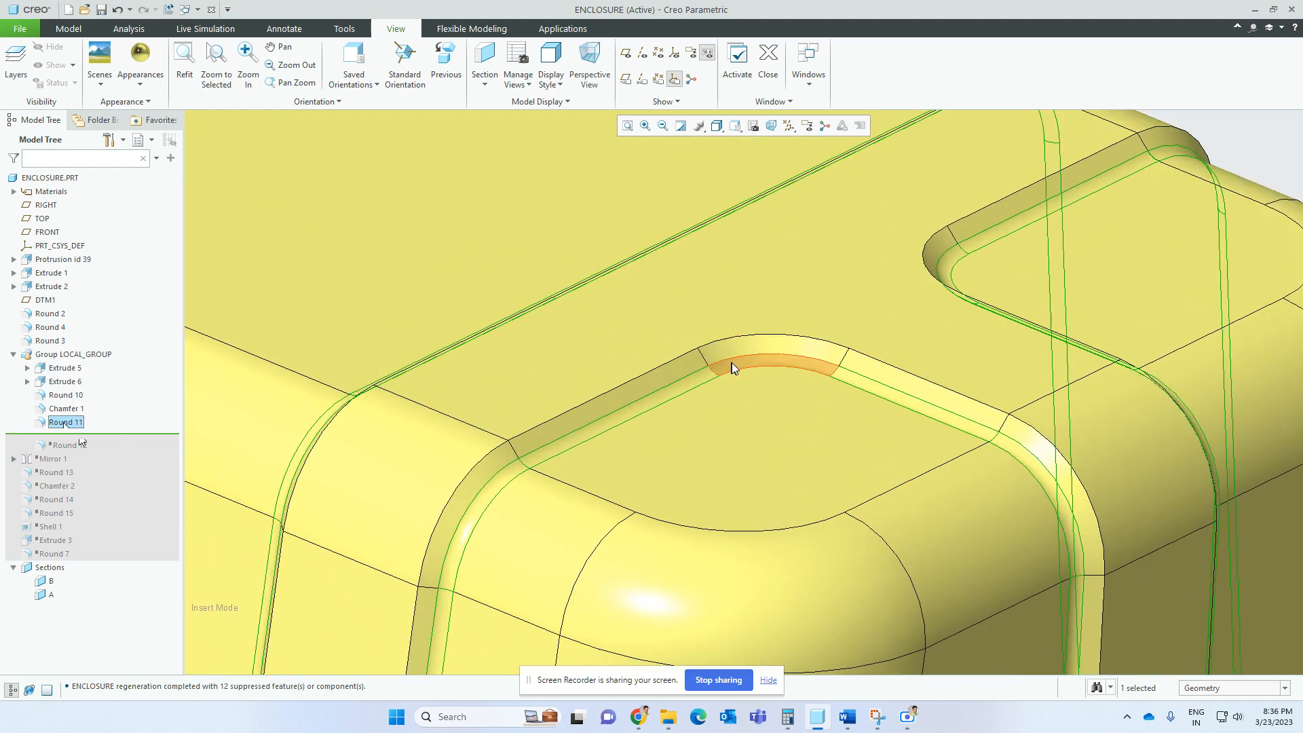
{"action": "scroll", "coordinate": [705, 376], "scroll_direction": "up", "scroll_amount": 6}
{"action": "middle_click_drag", "start_coordinate": [706, 376], "coordinate": [610, 320]}
{"action": "scroll", "coordinate": [606, 316], "scroll_direction": "up", "scroll_amount": 6}
{"action": "middle_click_drag", "start_coordinate": [801, 293], "coordinate": [768, 415]}
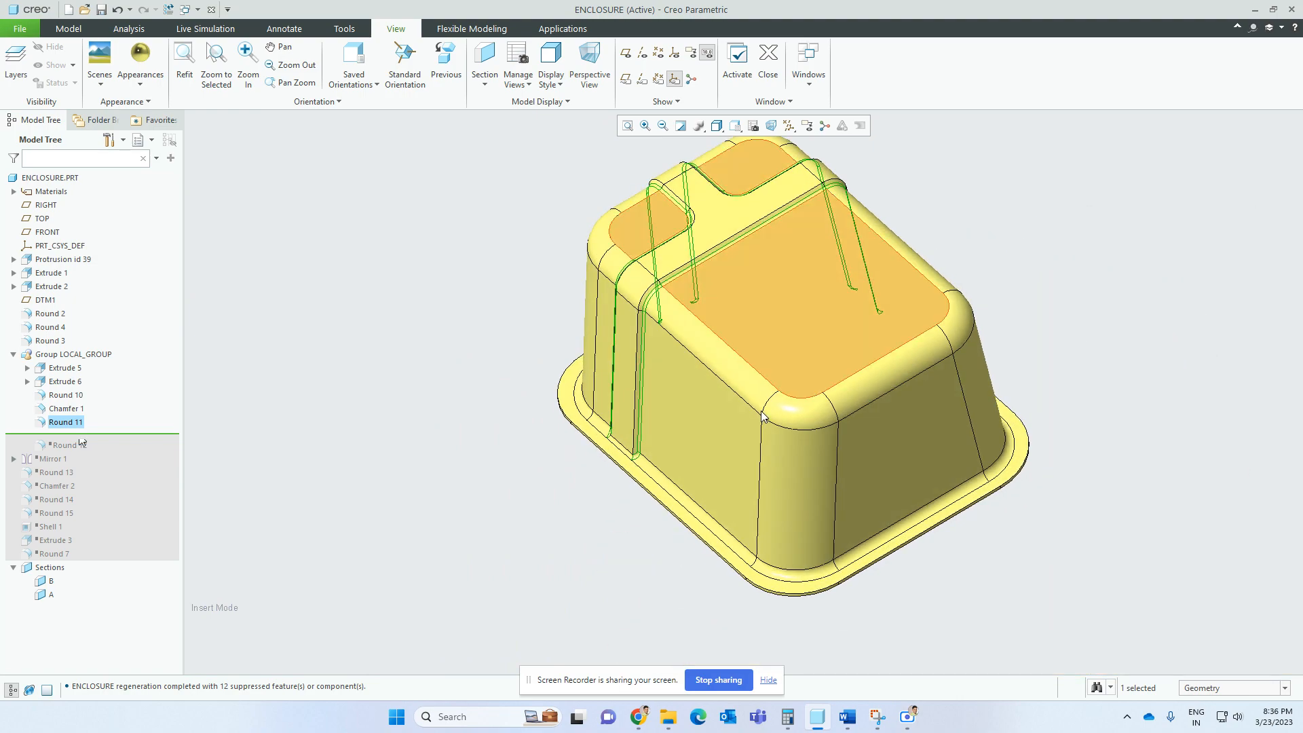
{"action": "scroll", "coordinate": [672, 480], "scroll_direction": "down", "scroll_amount": 4}
{"action": "left_click", "coordinate": [552, 546]}
- Examine Round 11 where the band meets the side wall near the flange, highlighting its face, and clear the selection
{"action": "scroll", "coordinate": [552, 546], "scroll_direction": "down", "scroll_amount": 3}
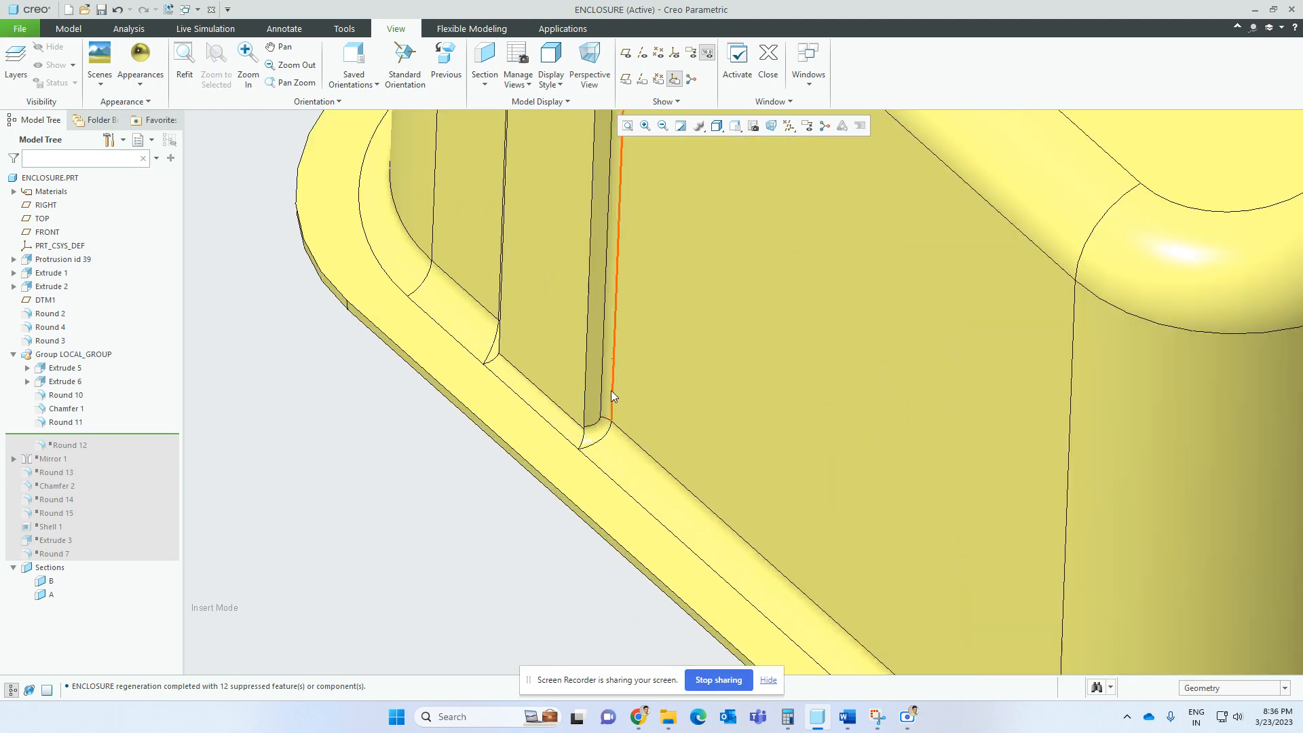
{"action": "left_click", "coordinate": [607, 401]}
{"action": "scroll", "coordinate": [586, 506], "scroll_direction": "up", "scroll_amount": 3}
{"action": "left_click", "coordinate": [533, 559]}
{"action": "mouse_move", "coordinate": [609, 442]}
{"action": "middle_mouse_down"}
{"action": "mouse_move", "coordinate": [742, 442]}
{"action": "mouse_move", "coordinate": [578, 452]}
{"action": "mouse_move", "coordinate": [718, 486]}
{"action": "mouse_move", "coordinate": [702, 447]}
{"action": "mouse_move", "coordinate": [714, 510]}
{"action": "mouse_move", "coordinate": [894, 508]}
{"action": "middle_mouse_up"}
{"action": "left_click", "coordinate": [576, 453]}
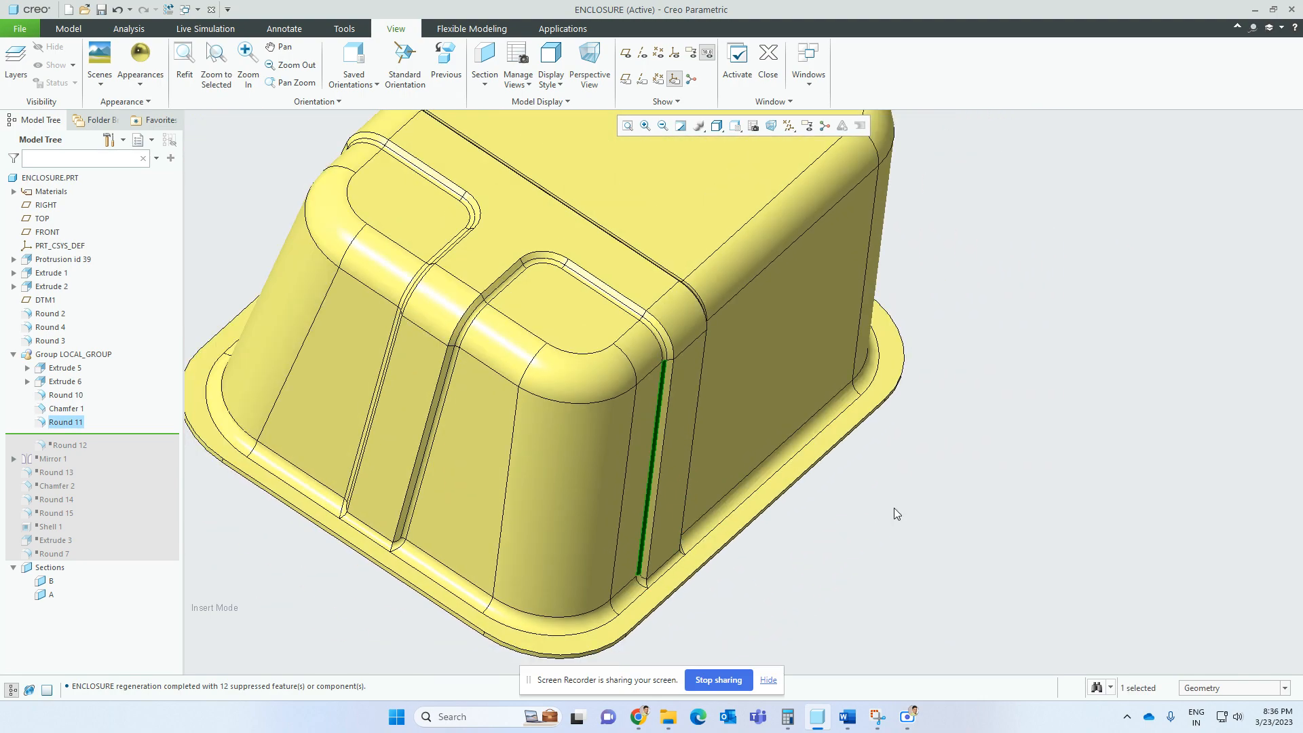
{"action": "left_click", "coordinate": [893, 508]}
- Move the insertion point past Round 12 and highlight its round faces along the upper edge of the raised band
{"action": "left_click_drag", "start_coordinate": [110, 444], "coordinate": [108, 450]}
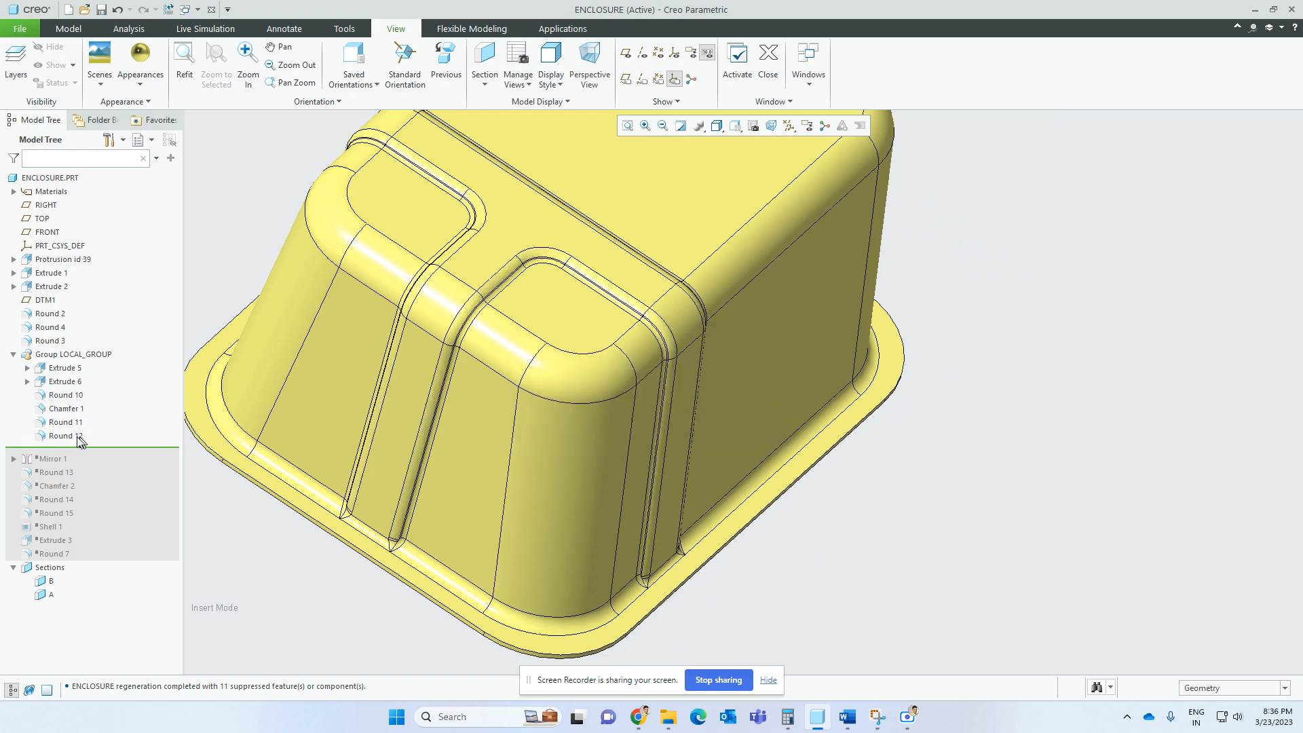
{"action": "scroll", "coordinate": [538, 258], "scroll_direction": "down", "scroll_amount": 3}
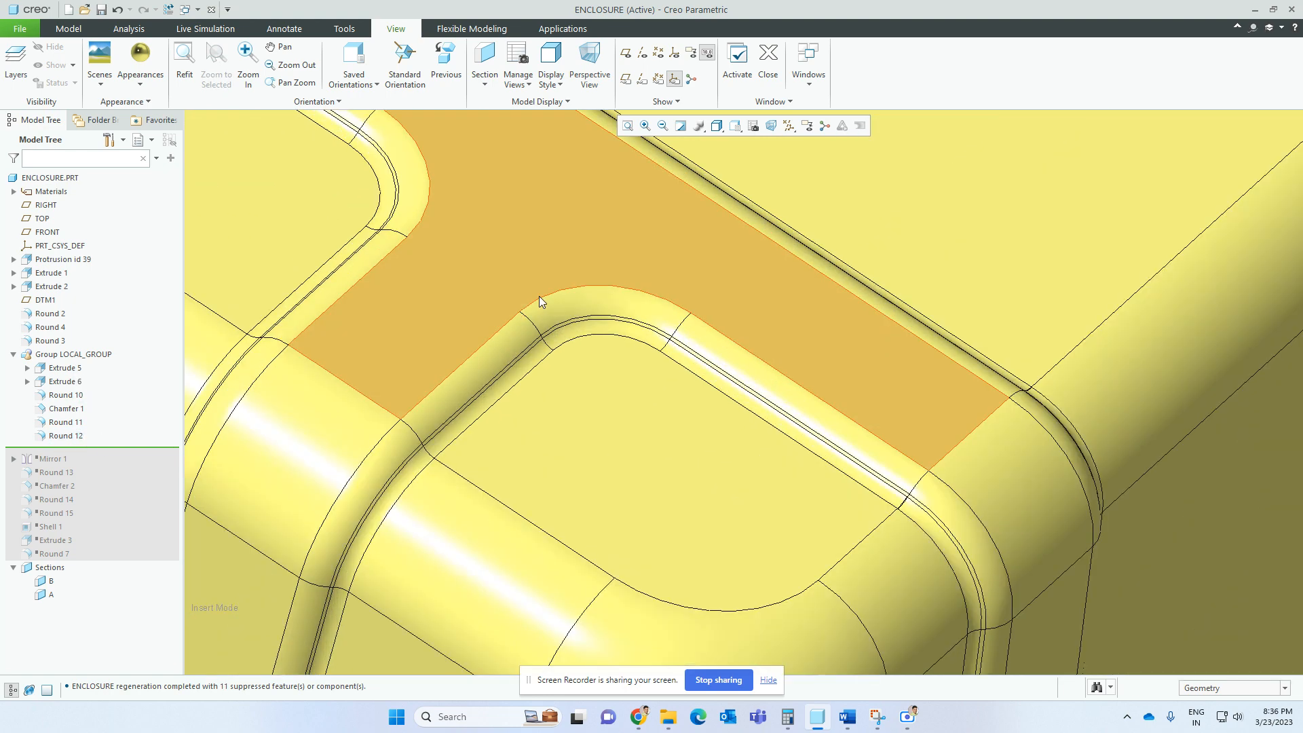
{"action": "left_click", "coordinate": [530, 332]}
{"action": "scroll", "coordinate": [648, 319], "scroll_direction": "down", "scroll_amount": 2}
{"action": "left_click", "coordinate": [650, 314]}
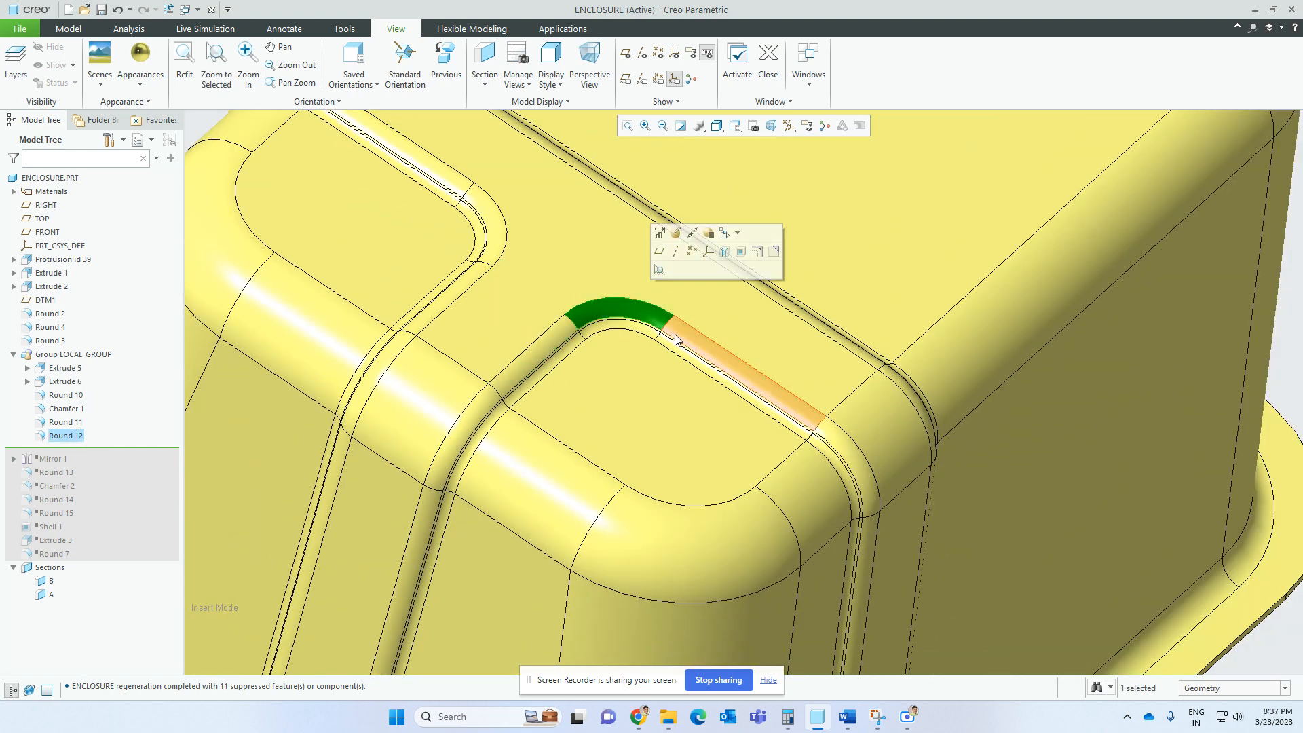
{"action": "left_click", "coordinate": [684, 331]}
- Examine Round 12's face running down the side wall, clear the selection, and view the whole enclosure
{"action": "scroll", "coordinate": [707, 315], "scroll_direction": "up", "scroll_amount": 4}
{"action": "scroll", "coordinate": [759, 399], "scroll_direction": "down", "scroll_amount": 3}
{"action": "scroll", "coordinate": [781, 407], "scroll_direction": "down", "scroll_amount": 2}
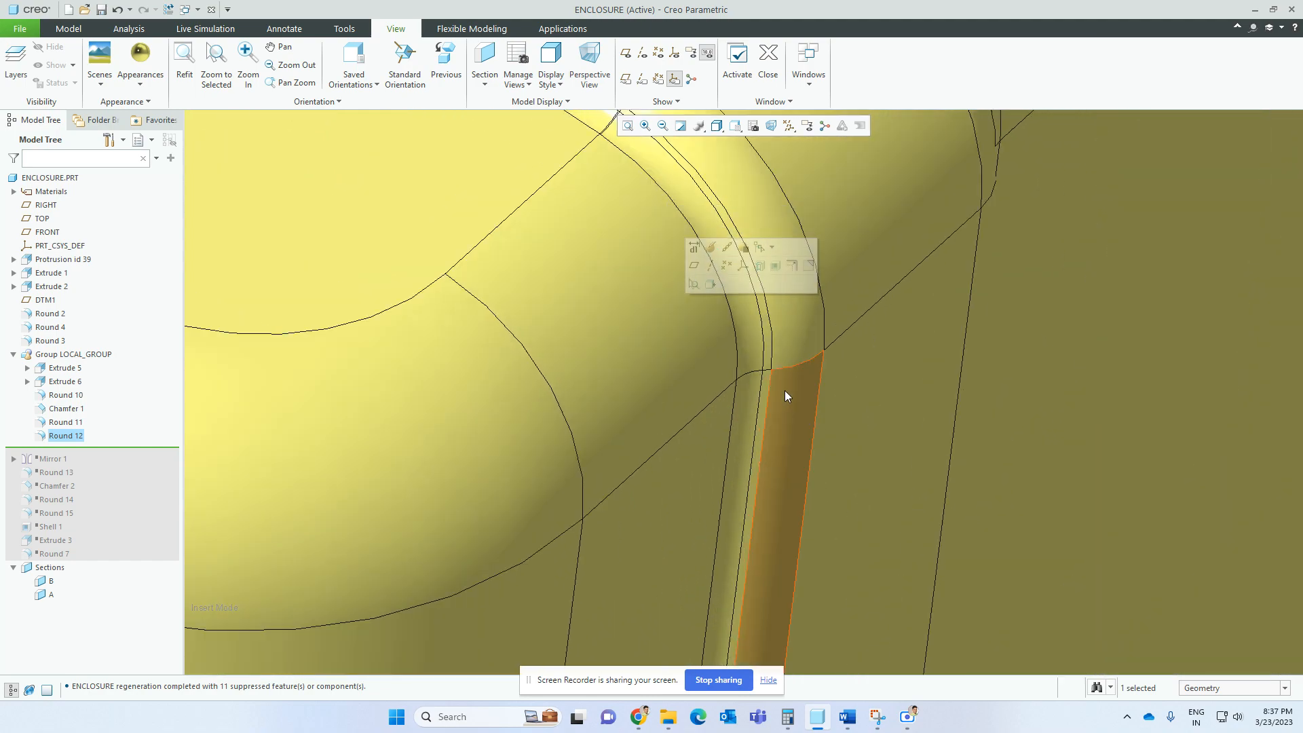
{"action": "left_click", "coordinate": [785, 389]}
{"action": "scroll", "coordinate": [756, 352], "scroll_direction": "up", "scroll_amount": 5}
{"action": "middle_click_drag", "start_coordinate": [756, 351], "coordinate": [739, 442]}
{"action": "left_click", "coordinate": [458, 560]}
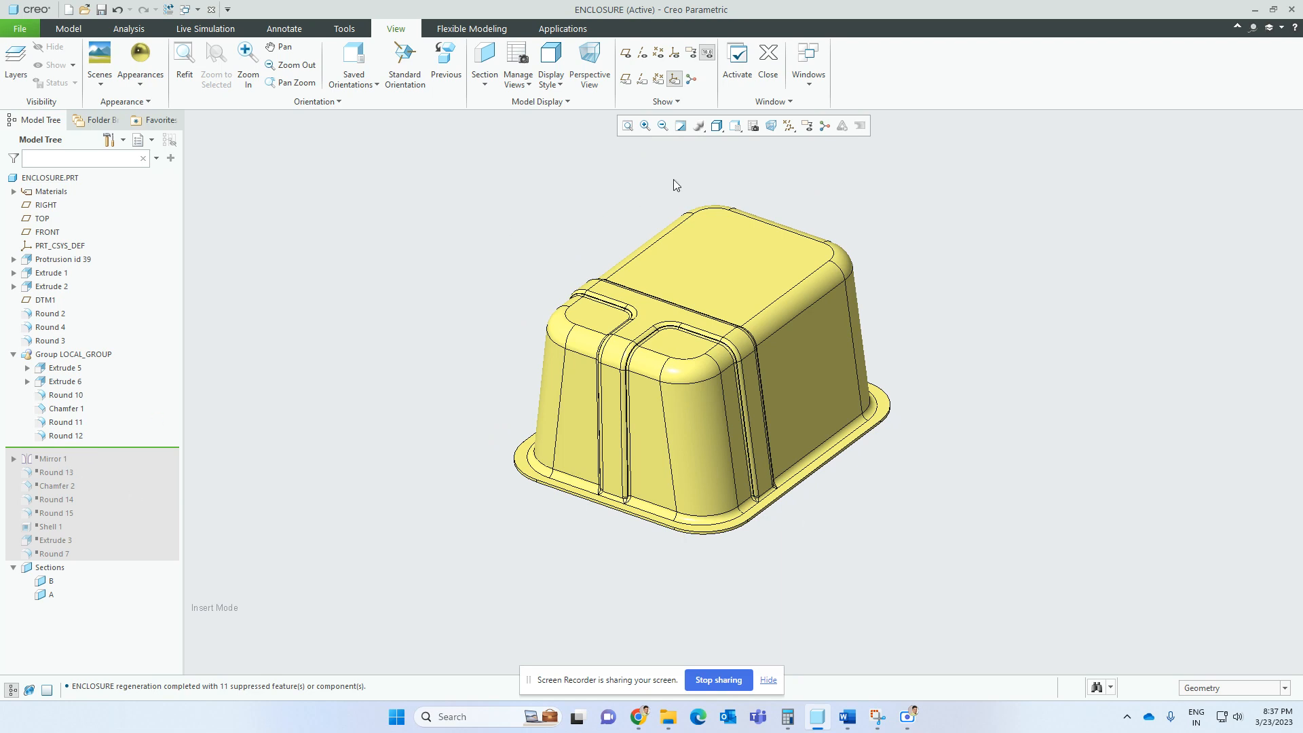
- Move the insertion point past Mirror 1 and inspect the mirrored bands with the datum planes displayed
{"action": "left_click", "coordinate": [788, 125]}
{"action": "left_click", "coordinate": [812, 206]}
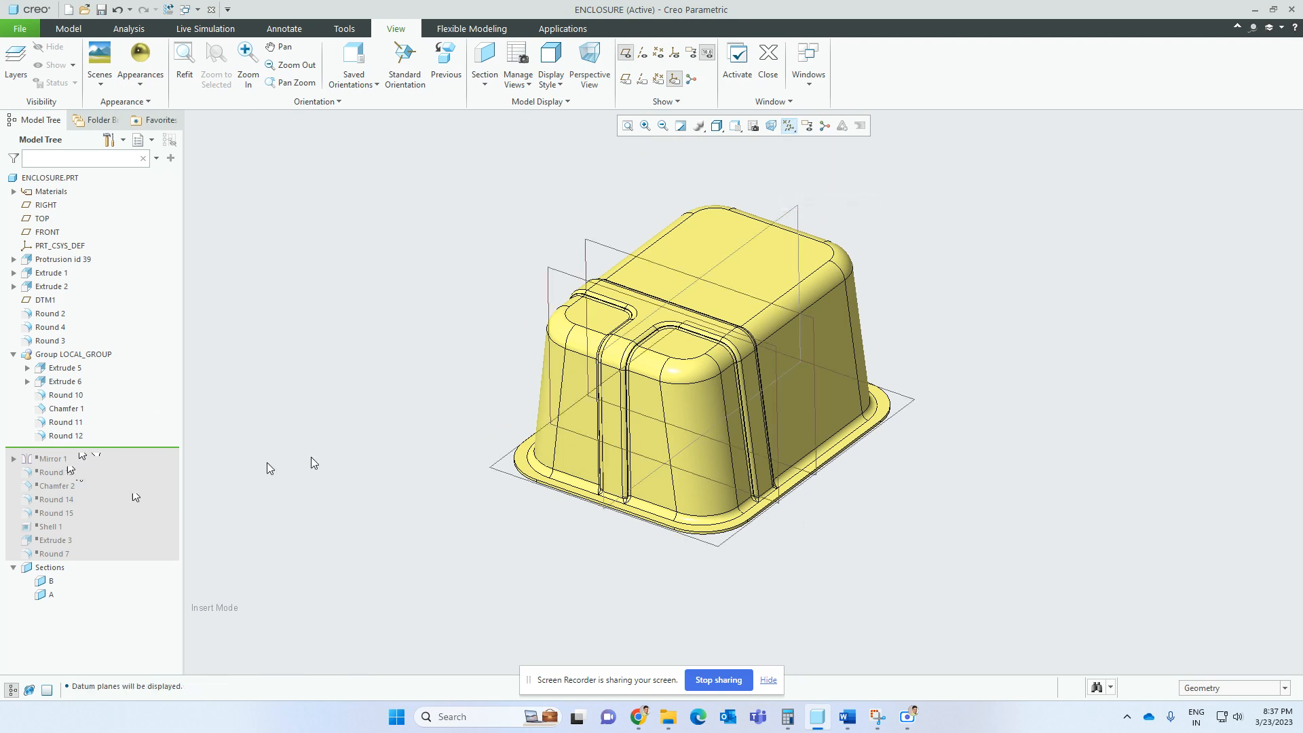
{"action": "left_click_drag", "start_coordinate": [110, 448], "coordinate": [107, 461]}
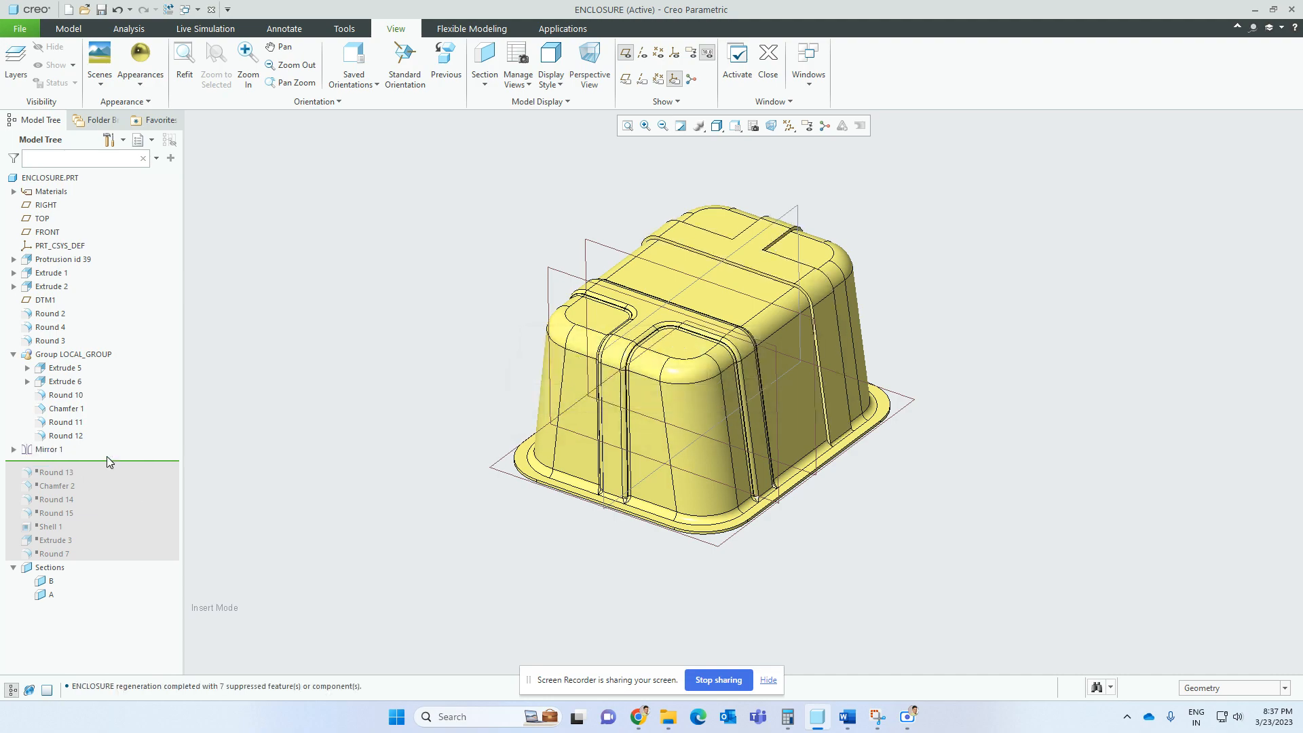
{"action": "left_click", "coordinate": [39, 446]}
{"action": "scroll", "coordinate": [727, 236], "scroll_direction": "down", "scroll_amount": 2}
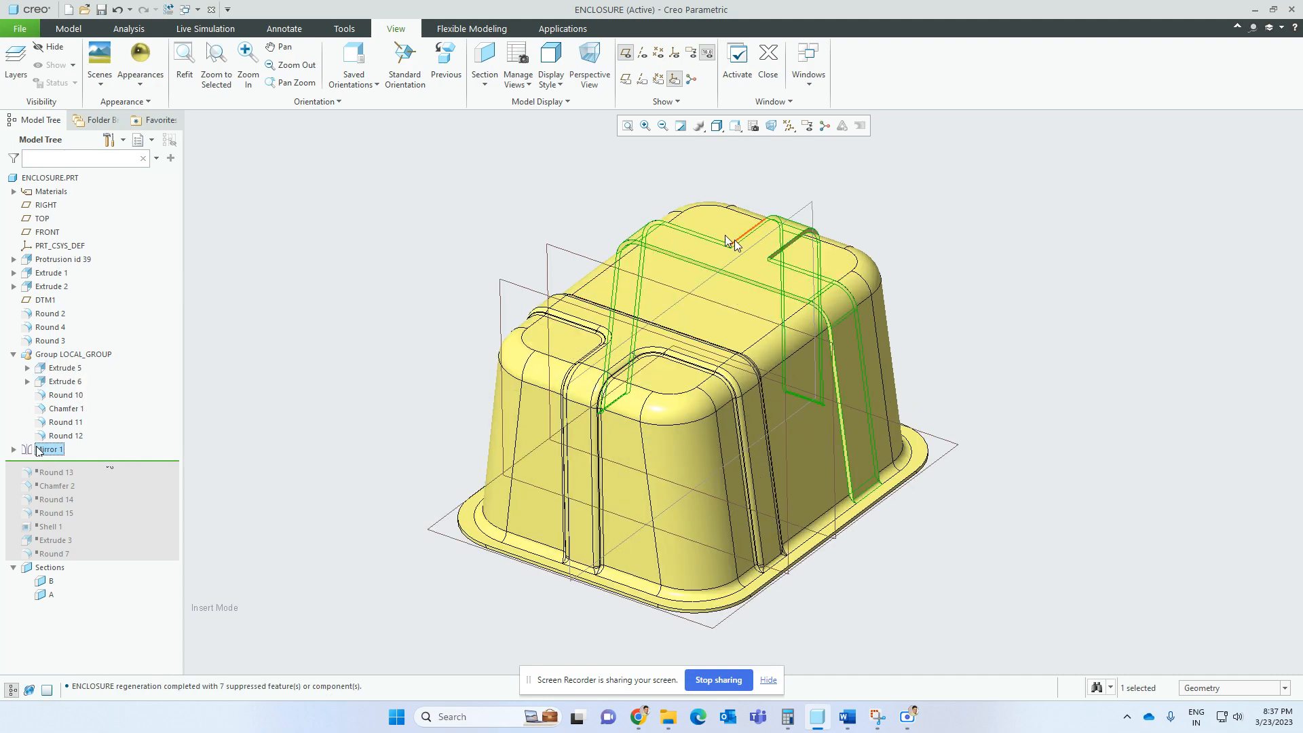
{"action": "middle_click_drag", "start_coordinate": [727, 237], "coordinate": [326, 457]}
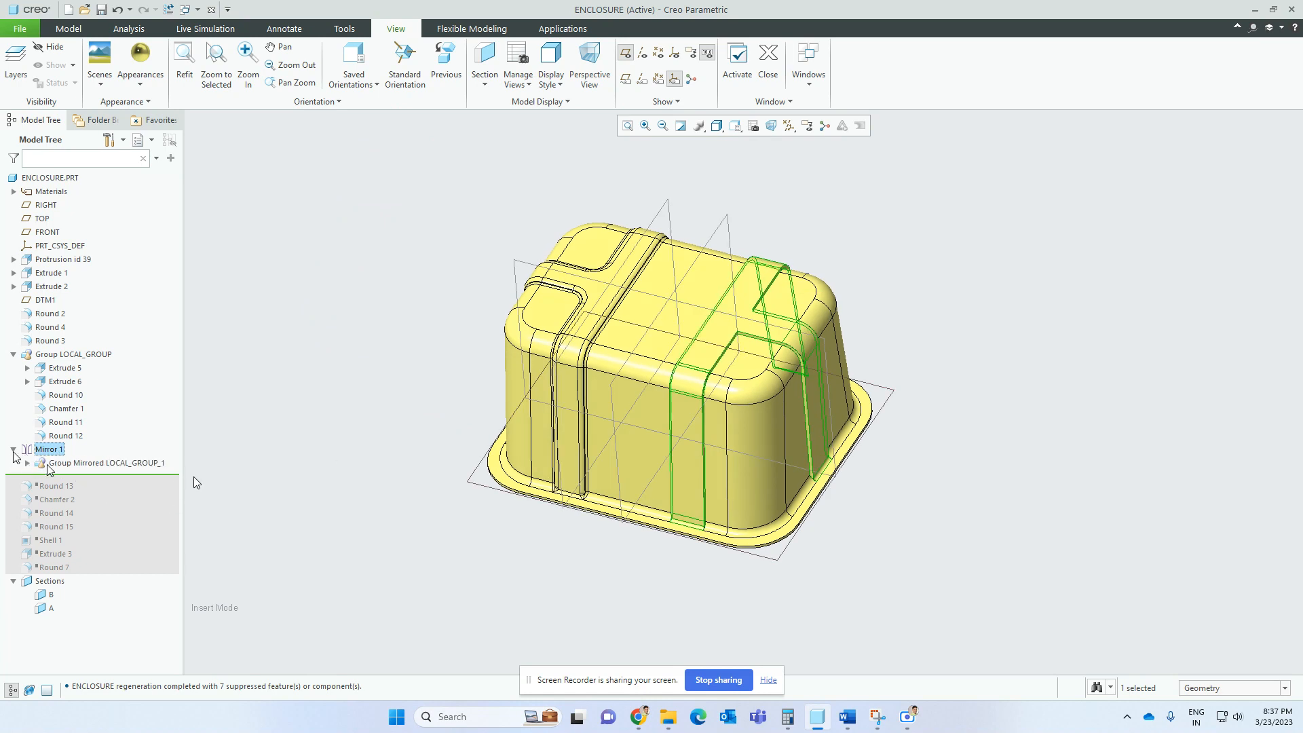
- Expand Group Mirrored LOCAL_GROUP_1 under Mirror 1 and highlight Mirrored Extrude 8 and Mirrored Extrude 7 on the model
{"action": "left_click", "coordinate": [41, 463]}
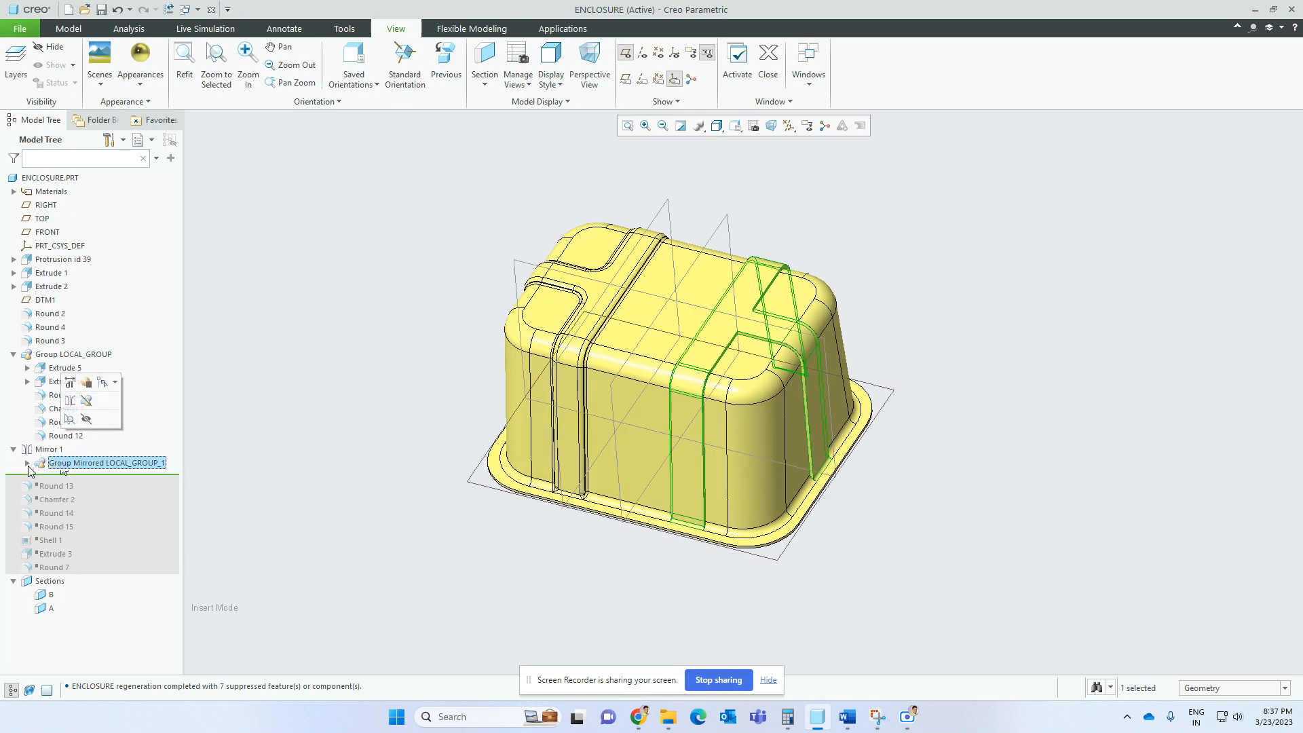
{"action": "left_click", "coordinate": [27, 463]}
{"action": "left_click", "coordinate": [83, 490]}
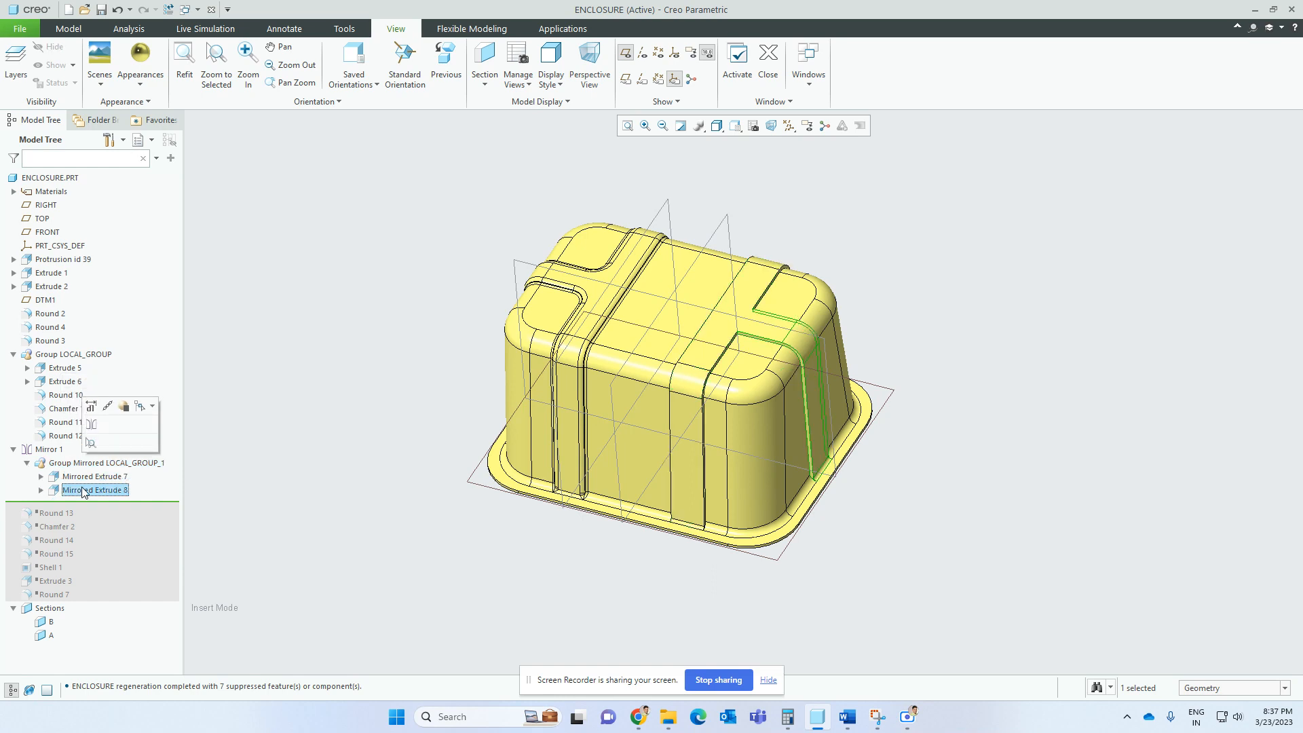
{"action": "left_click", "coordinate": [90, 477]}
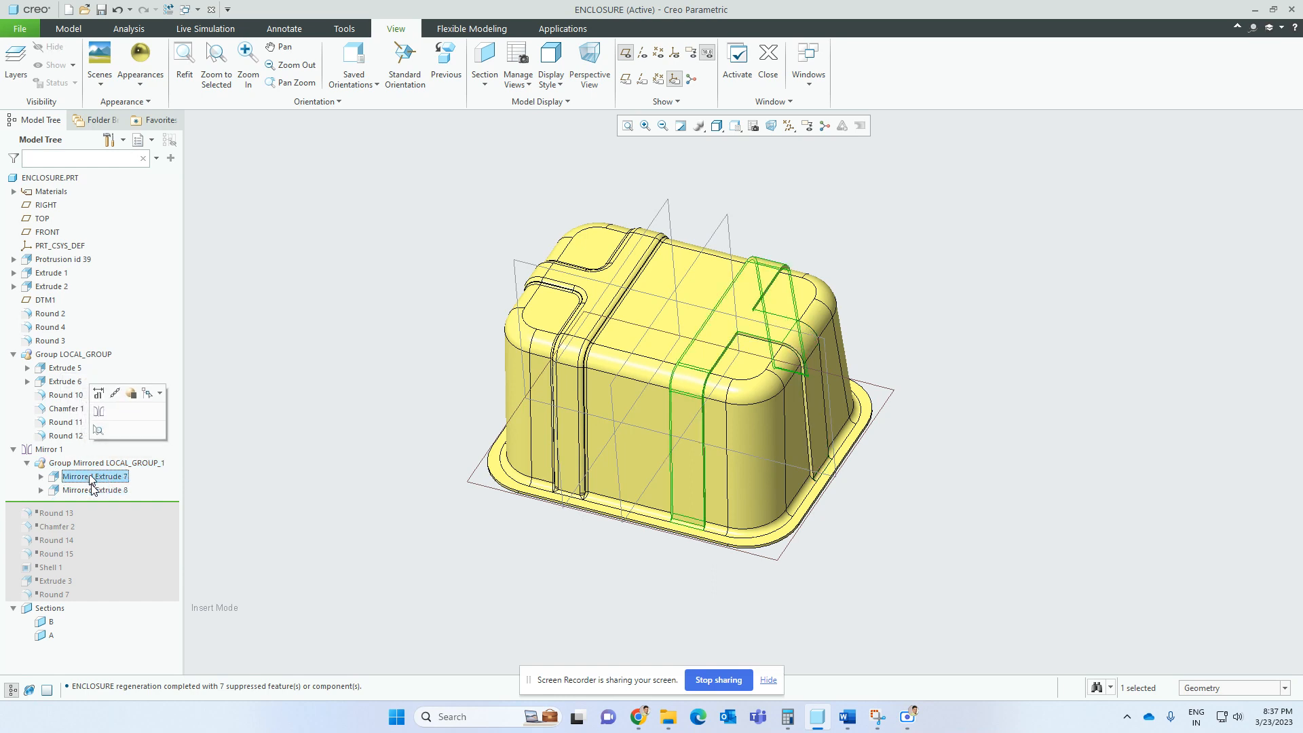
- Highlight Mirrored Extrude 8 and inspect its band edges on the enclosure's end wall
{"action": "left_click", "coordinate": [95, 490]}
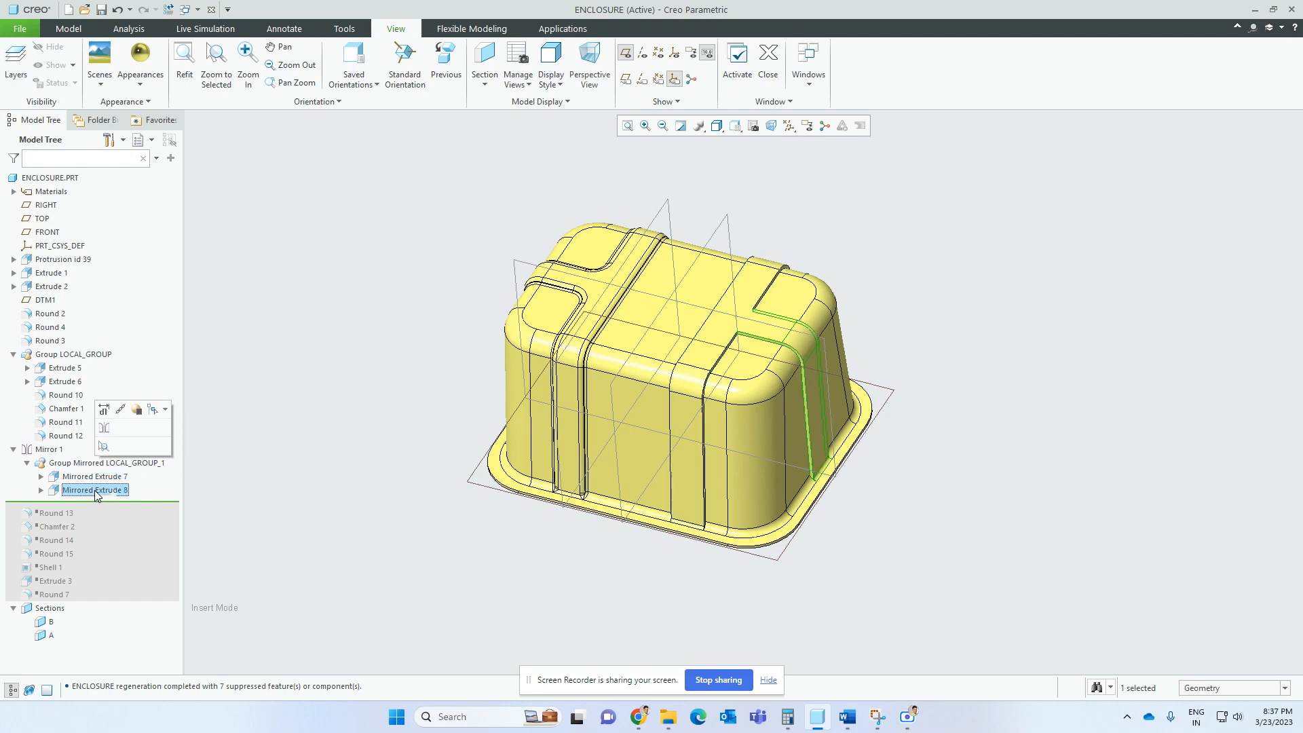
{"action": "middle_click_drag", "start_coordinate": [597, 353], "coordinate": [647, 399]}
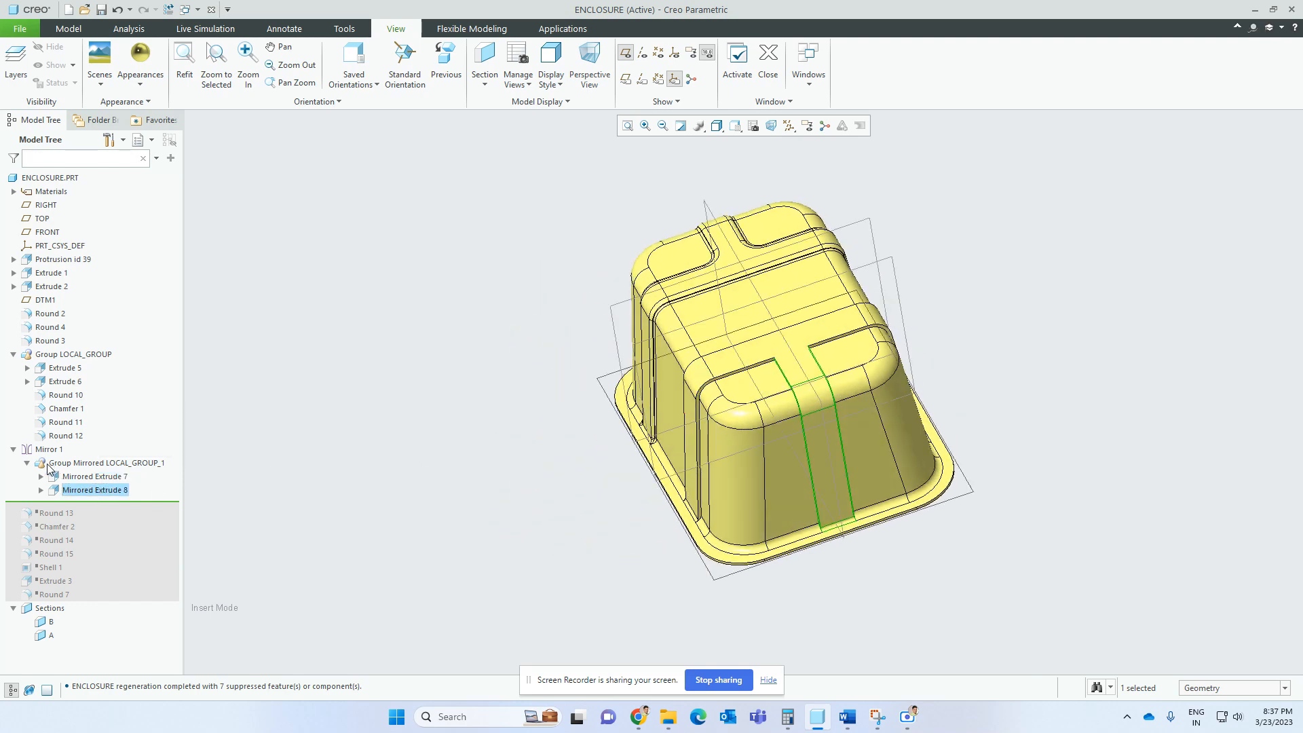
- Move the insertion point past Round 13 and highlight its rounded corners on the mirrored bands
{"action": "left_click_drag", "start_coordinate": [51, 504], "coordinate": [47, 516]}
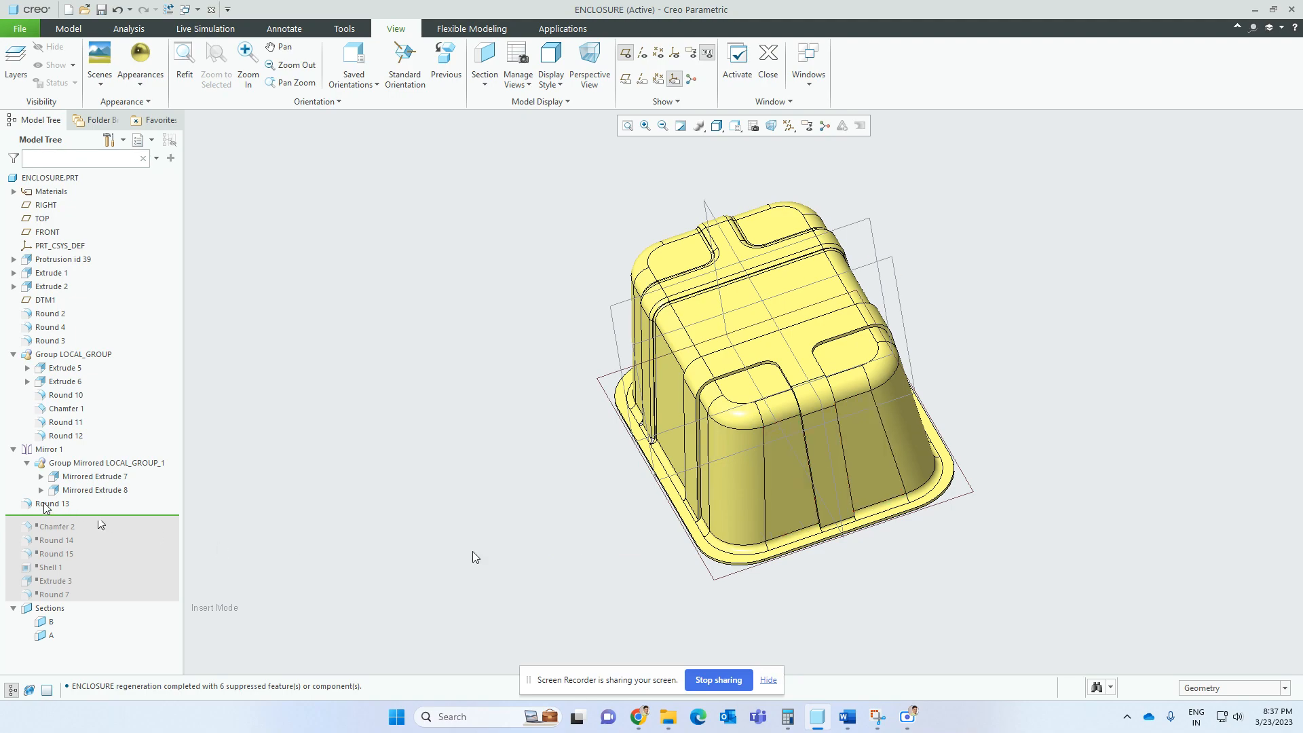
{"action": "left_click", "coordinate": [45, 504]}
{"action": "scroll", "coordinate": [801, 364], "scroll_direction": "down", "scroll_amount": 4}
{"action": "mouse_move", "coordinate": [796, 364]}
{"action": "middle_mouse_down"}
{"action": "mouse_move", "coordinate": [681, 355]}
{"action": "mouse_move", "coordinate": [779, 379]}
{"action": "mouse_move", "coordinate": [697, 306]}
{"action": "mouse_move", "coordinate": [766, 322]}
{"action": "mouse_move", "coordinate": [855, 378]}
{"action": "mouse_move", "coordinate": [818, 370]}
{"action": "middle_mouse_up"}
{"action": "scroll", "coordinate": [675, 288], "scroll_direction": "up", "scroll_amount": 4}
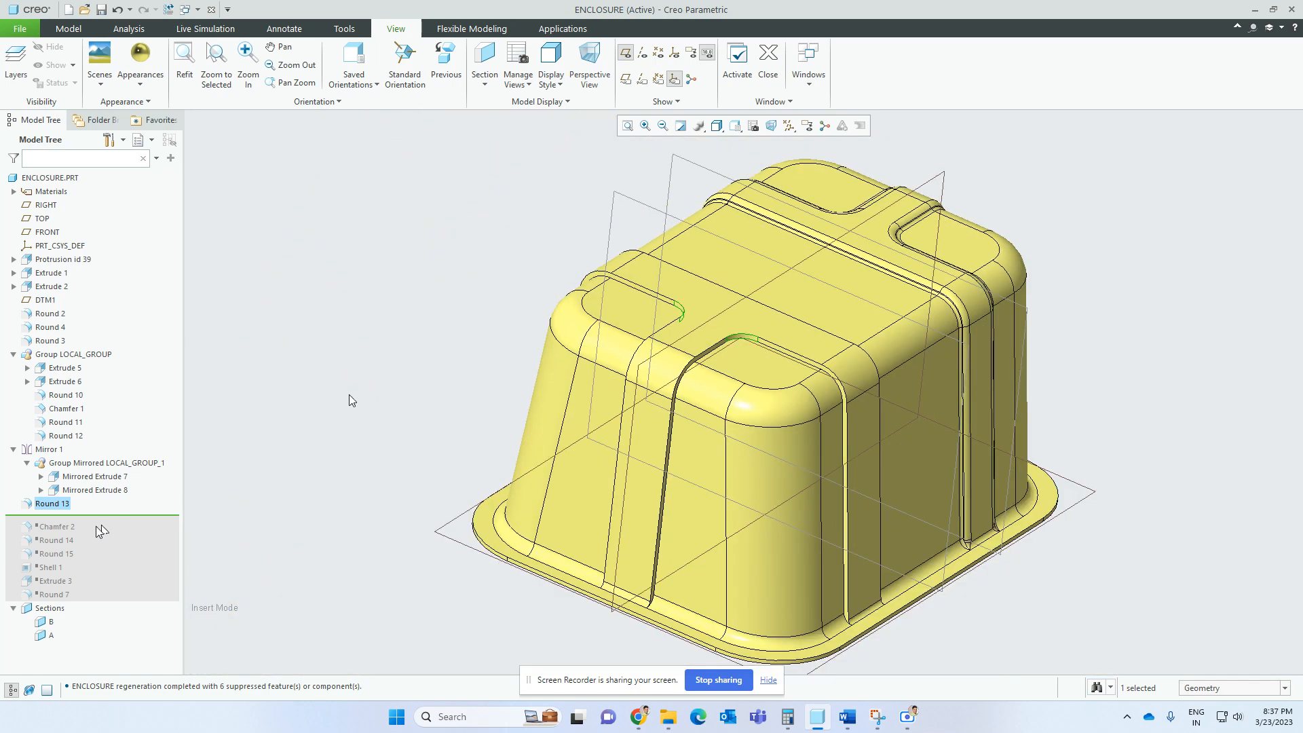
- Move the insertion point past Chamfer 2 and open its definition to examine the chamfered band edges from both sides
{"action": "left_click_drag", "start_coordinate": [100, 531], "coordinate": [88, 528]}
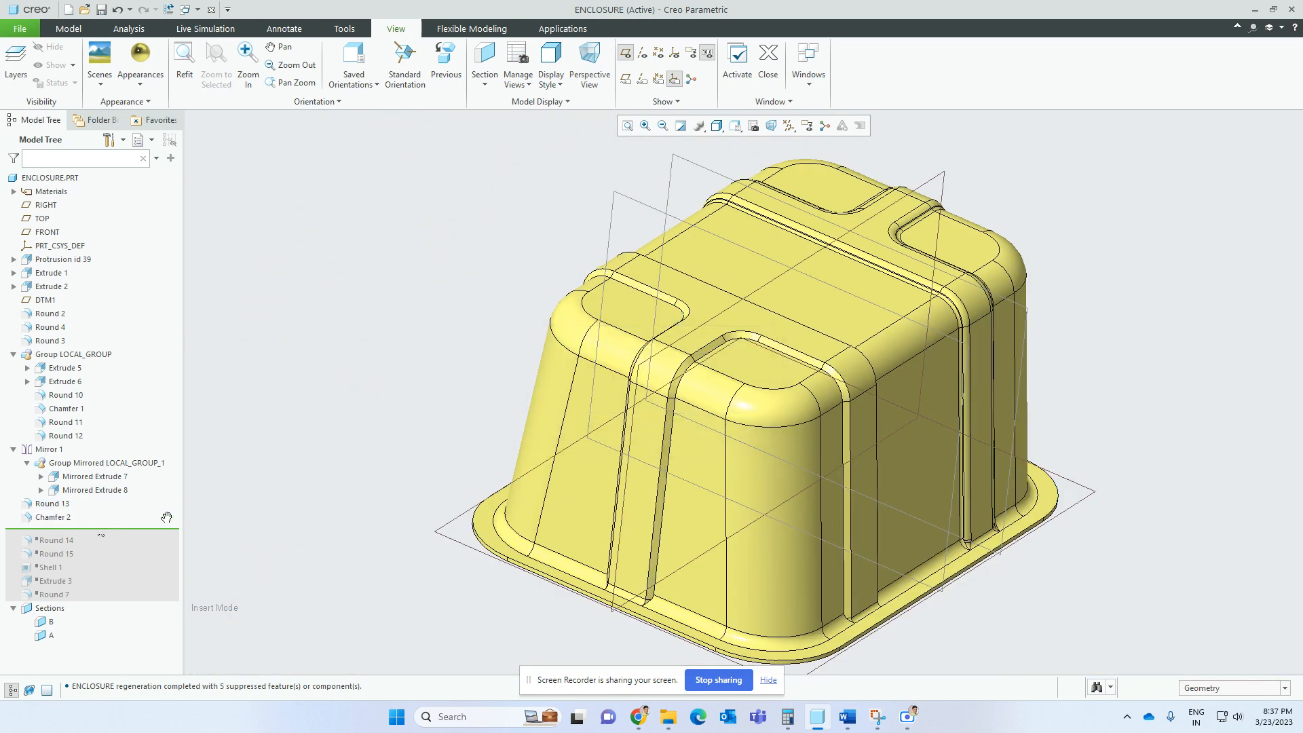
{"action": "scroll", "coordinate": [709, 345], "scroll_direction": "down", "scroll_amount": 4}
{"action": "scroll", "coordinate": [688, 357], "scroll_direction": "up", "scroll_amount": 4}
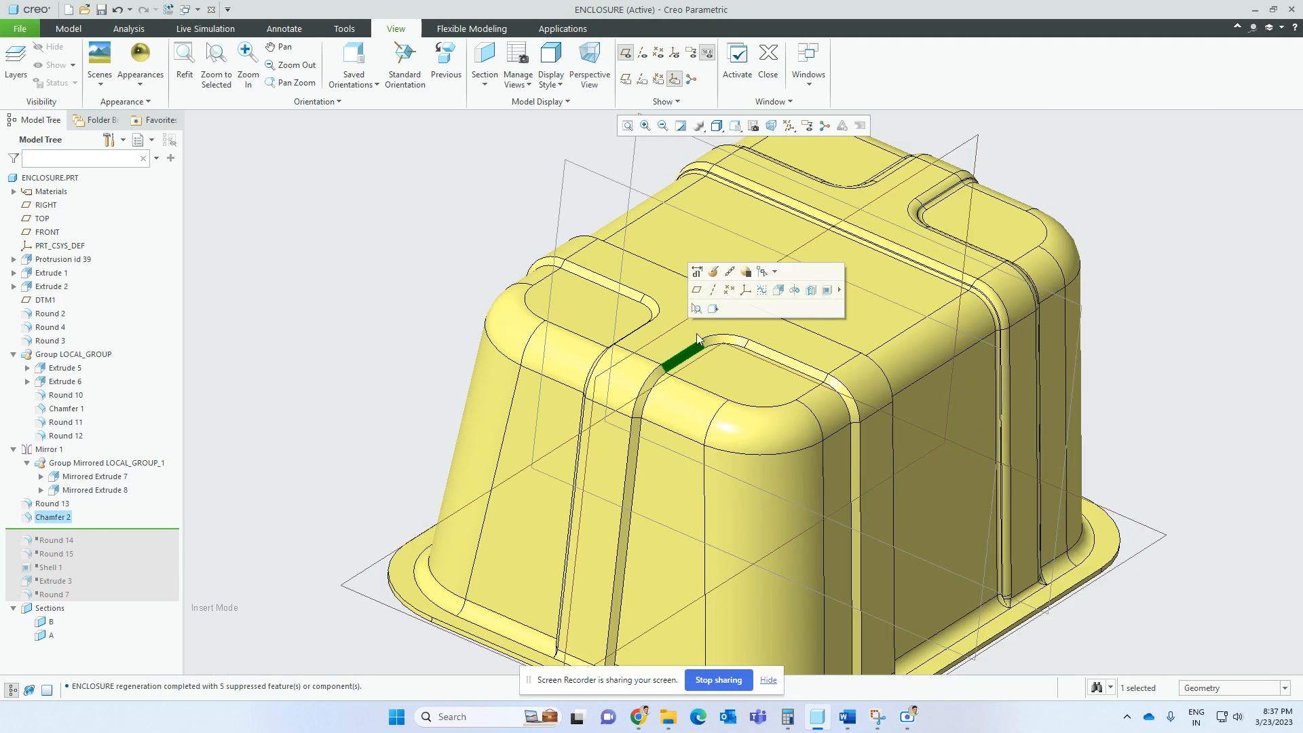
{"action": "left_click", "coordinate": [60, 518]}
{"action": "left_click", "coordinate": [88, 456]}
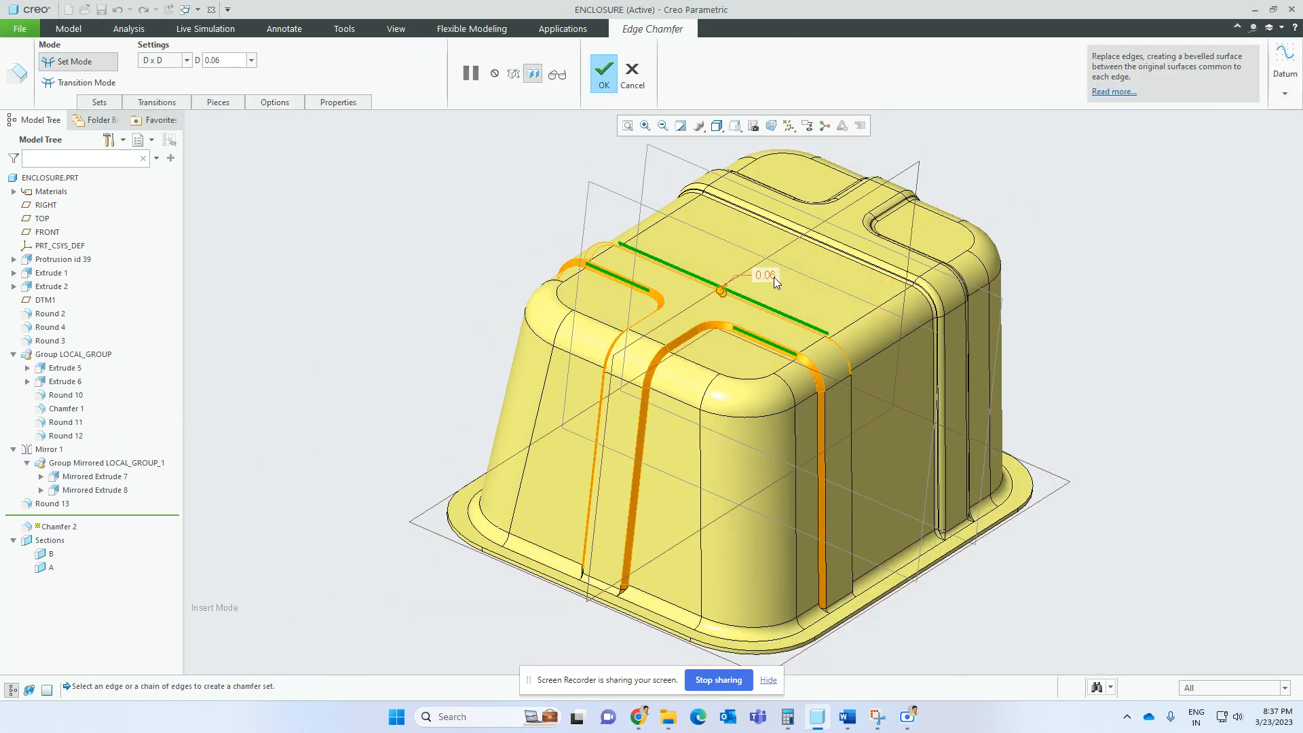
{"action": "mouse_move", "coordinate": [776, 282]}
{"action": "middle_mouse_down"}
{"action": "mouse_move", "coordinate": [746, 279]}
{"action": "mouse_move", "coordinate": [765, 267]}
{"action": "mouse_move", "coordinate": [669, 267]}
{"action": "mouse_move", "coordinate": [816, 250]}
{"action": "mouse_move", "coordinate": [461, 273]}
{"action": "middle_mouse_up"}
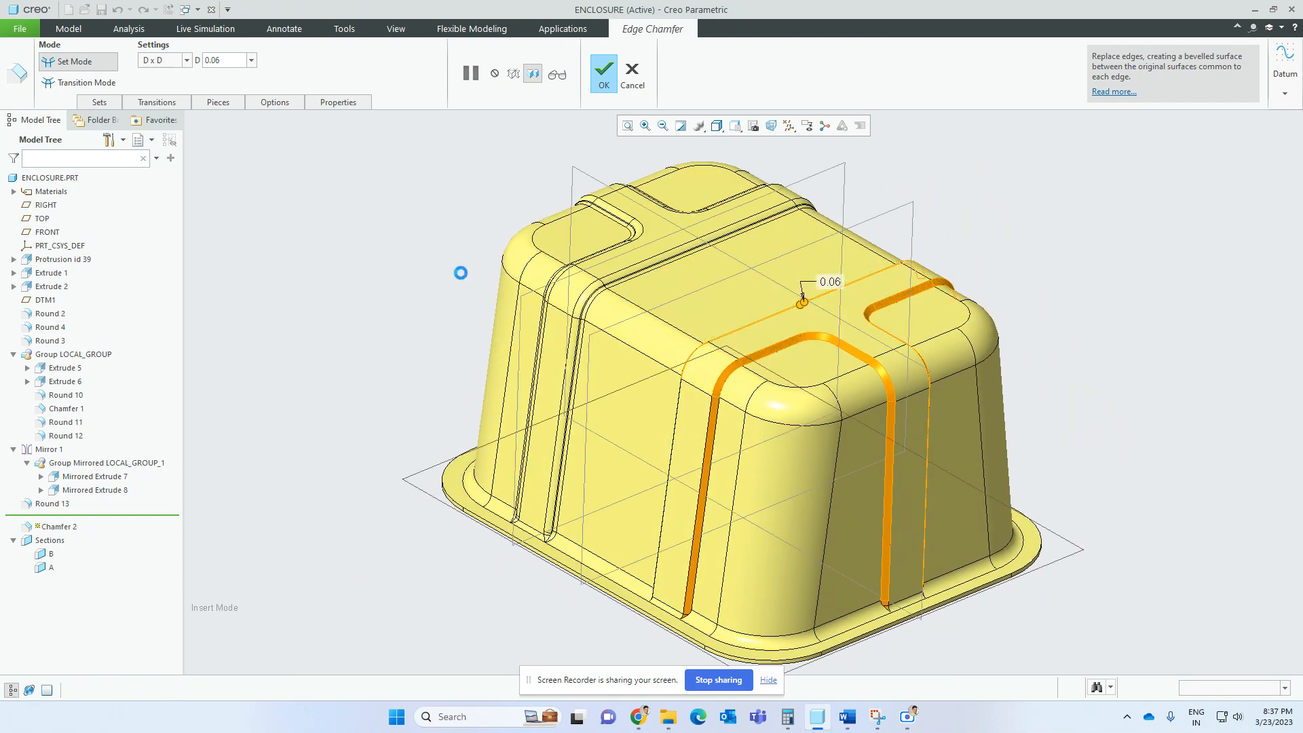
- Close Chamfer 2, move the insertion point past Round 14, and open its definition to examine the rounded edges along the bands
{"action": "left_click_drag", "start_coordinate": [102, 531], "coordinate": [102, 545]}
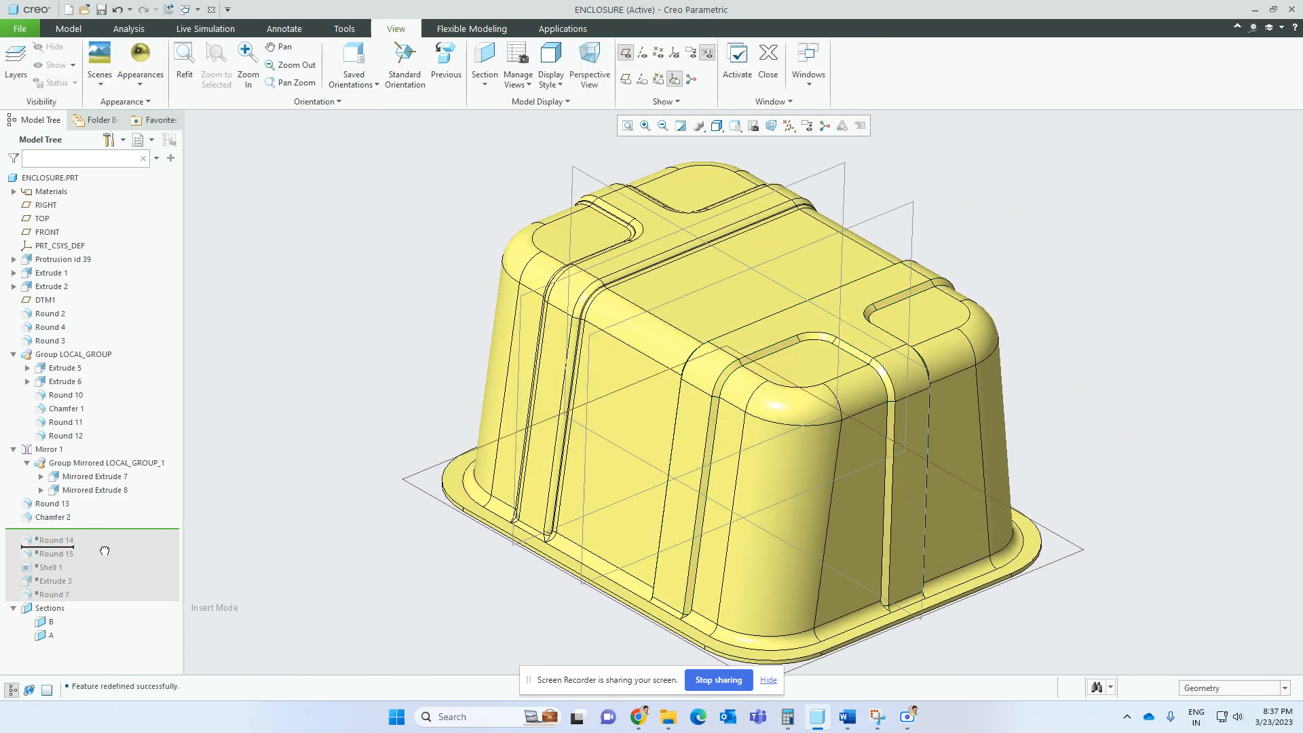
{"action": "left_click", "coordinate": [60, 532]}
{"action": "left_click", "coordinate": [83, 468]}
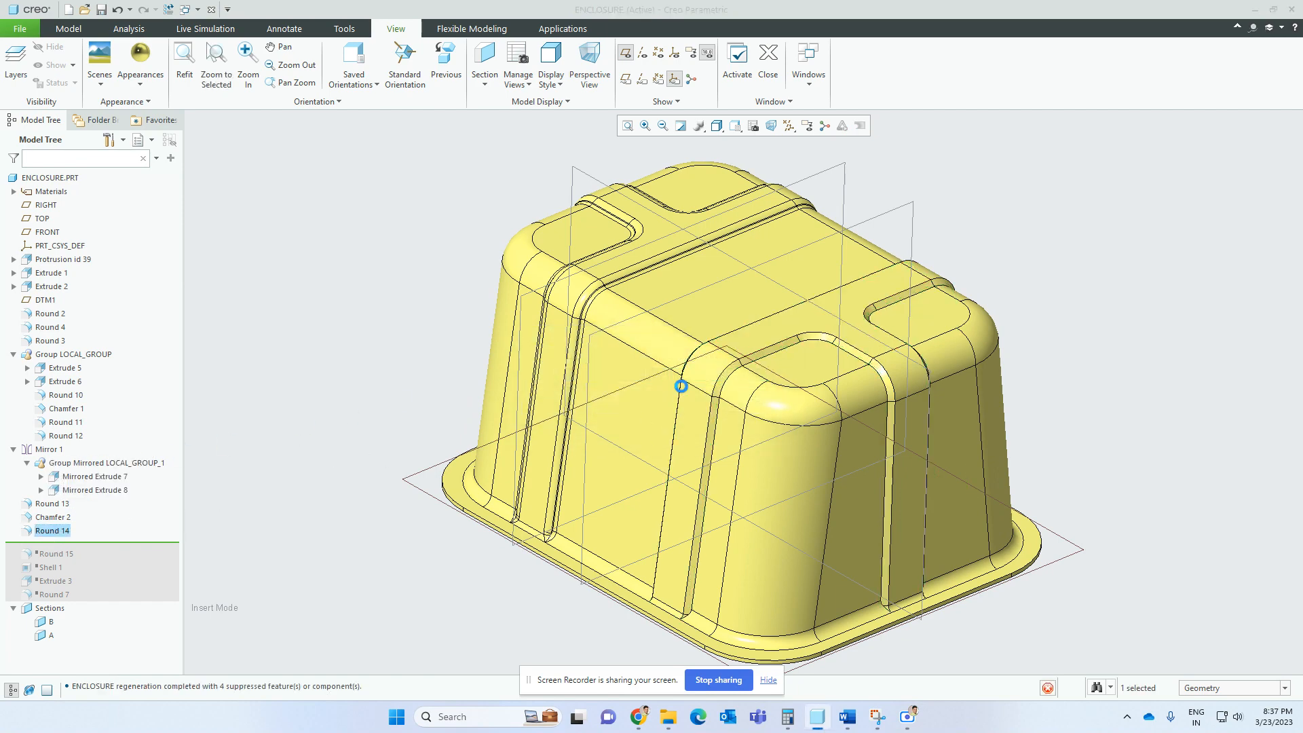
{"action": "scroll", "coordinate": [813, 381], "scroll_direction": "up", "scroll_amount": 3}
{"action": "middle_click_drag", "start_coordinate": [644, 367], "coordinate": [757, 234]}
{"action": "scroll", "coordinate": [757, 235], "scroll_direction": "up", "scroll_amount": 4}
{"action": "scroll", "coordinate": [694, 547], "scroll_direction": "down", "scroll_amount": 3}
{"action": "middle_click_drag", "start_coordinate": [689, 536], "coordinate": [737, 569]}
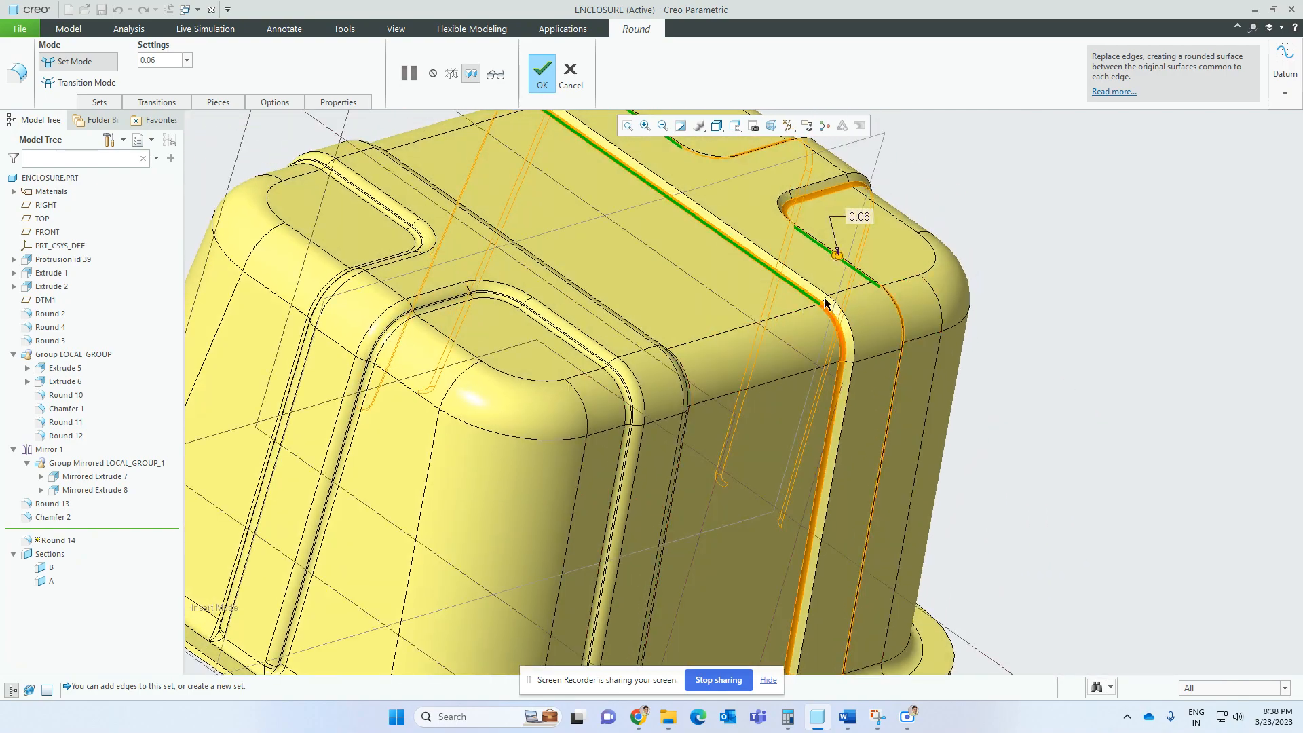
{"action": "scroll", "coordinate": [826, 299], "scroll_direction": "up", "scroll_amount": 4}
{"action": "middle_click_drag", "start_coordinate": [738, 283], "coordinate": [864, 319]}
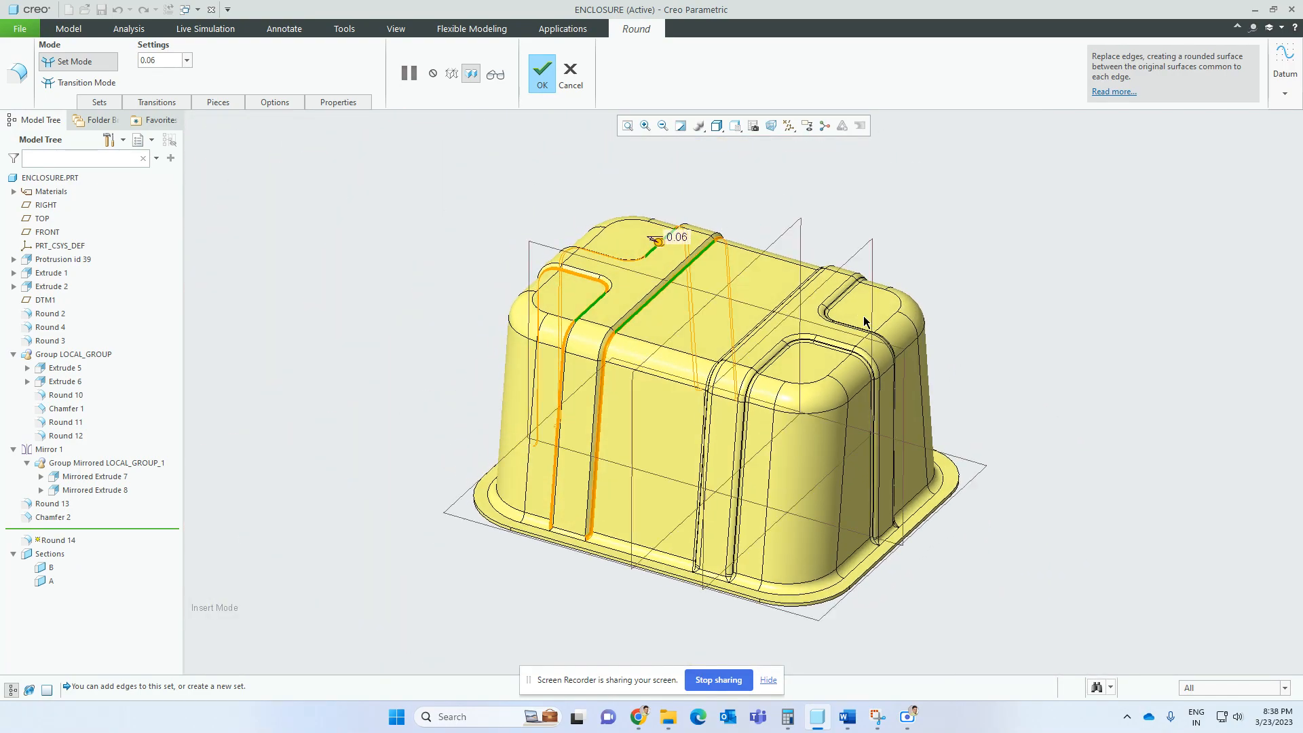
- Turn off the display of all datum entities and accept Round 14's definition
{"action": "left_click", "coordinate": [791, 127]}
{"action": "left_click", "coordinate": [805, 147]}
{"action": "left_click", "coordinate": [804, 147]}
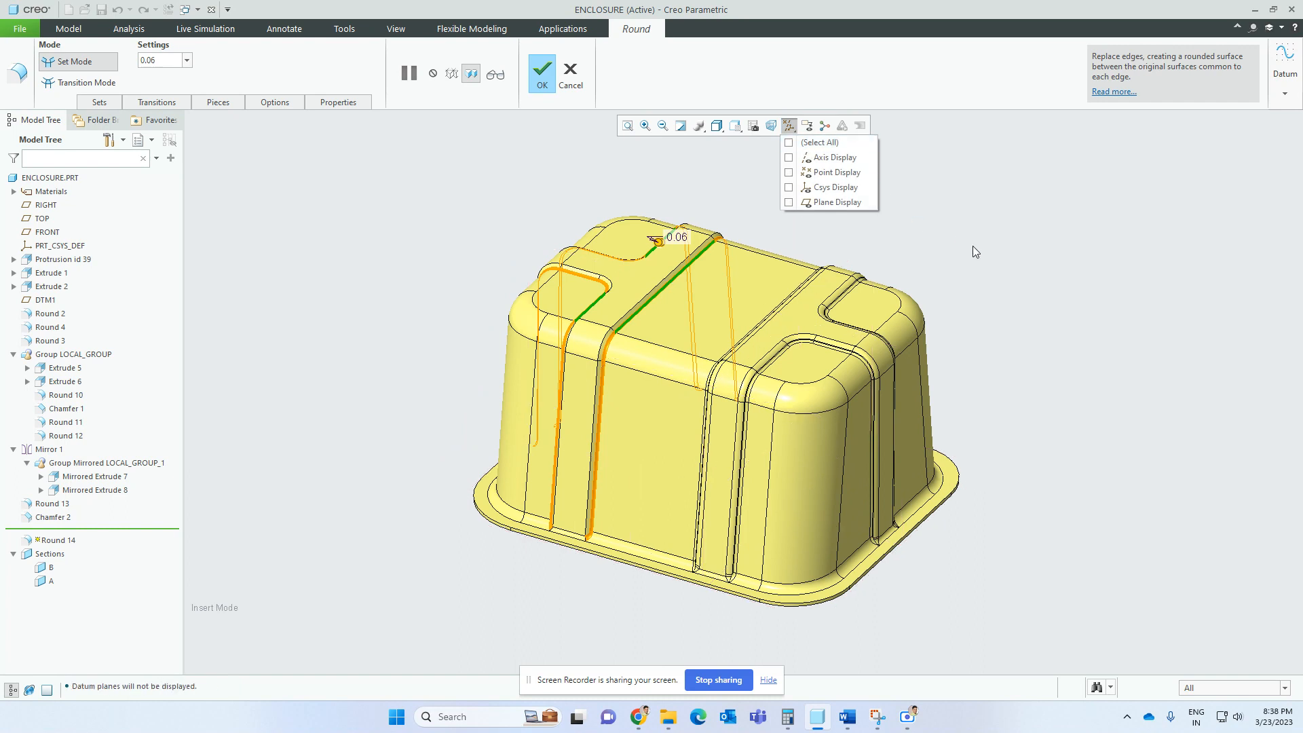
{"action": "left_click", "coordinate": [972, 246]}
{"action": "left_click", "coordinate": [541, 83]}
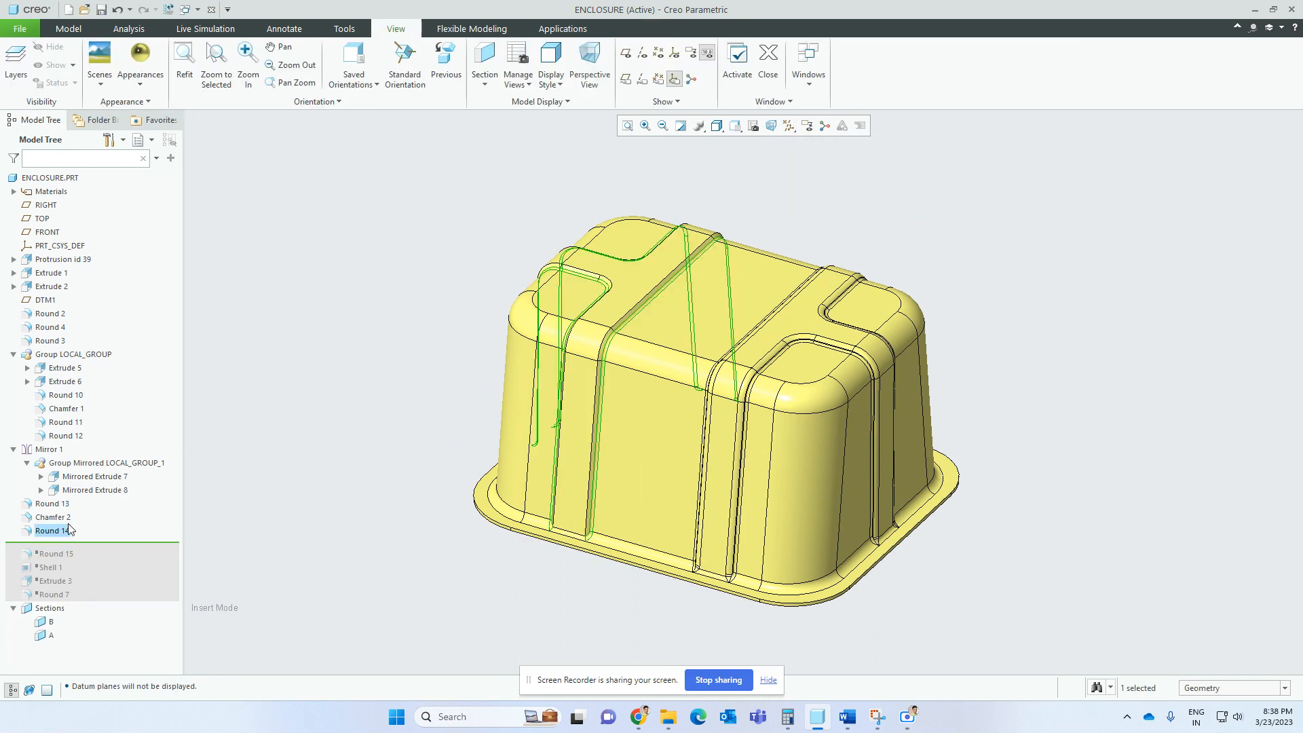
- Move the insertion point past Round 15, review its selected edges in the feature definition, and accept it
{"action": "left_click_drag", "start_coordinate": [72, 548], "coordinate": [72, 559]}
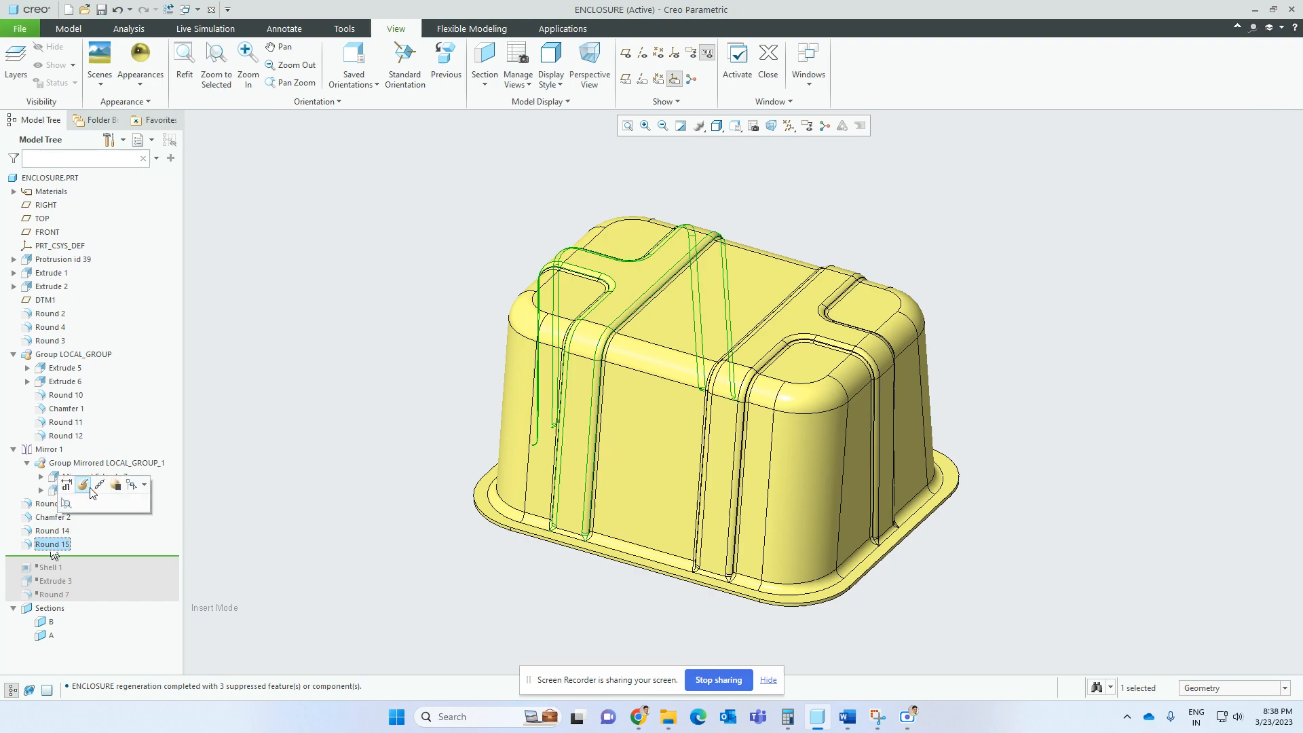
{"action": "left_click", "coordinate": [86, 488]}
{"action": "scroll", "coordinate": [589, 278], "scroll_direction": "down", "scroll_amount": 2}
{"action": "middle_click_drag", "start_coordinate": [596, 275], "coordinate": [854, 329]}
{"action": "scroll", "coordinate": [596, 270], "scroll_direction": "down", "scroll_amount": 3}
{"action": "scroll", "coordinate": [741, 271], "scroll_direction": "up", "scroll_amount": 5}
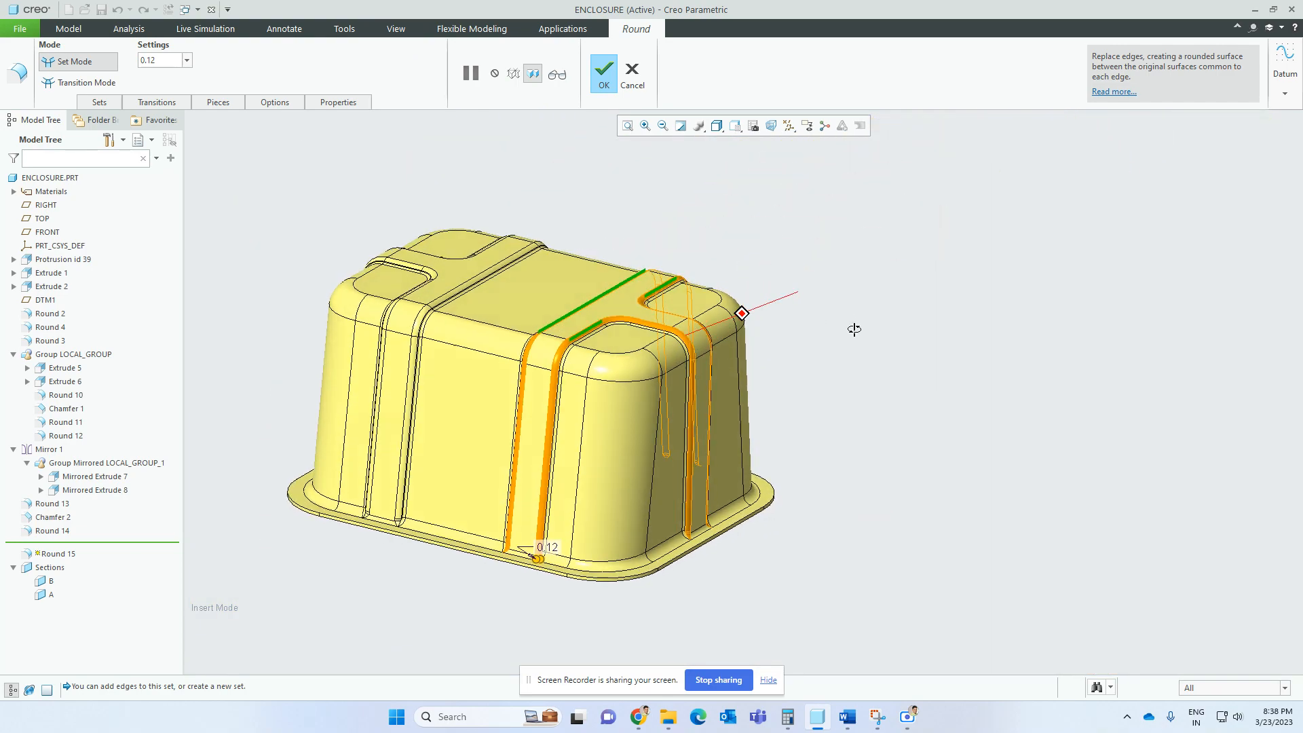
{"action": "middle_click", "coordinate": [686, 129]}
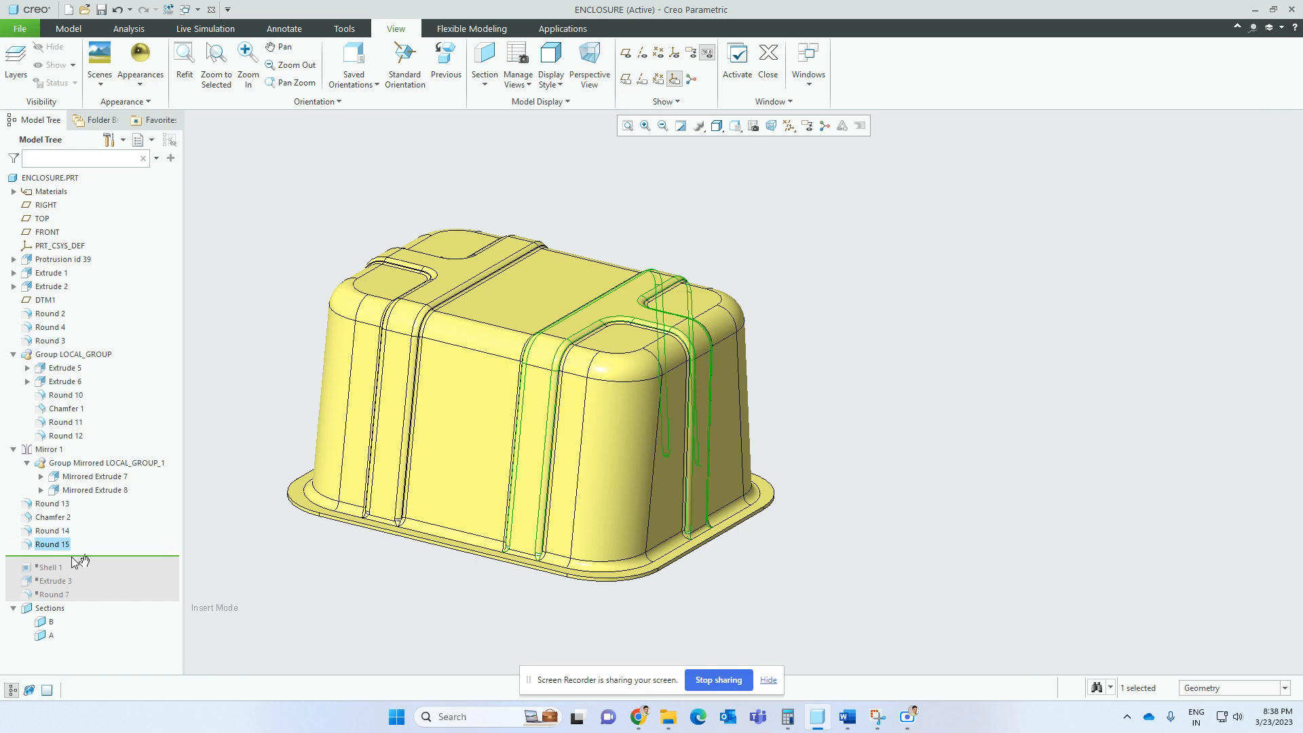
- Move the insertion point past Shell 1 and inspect the hollowed interior from the open side
{"action": "left_click_drag", "start_coordinate": [71, 556], "coordinate": [57, 563]}
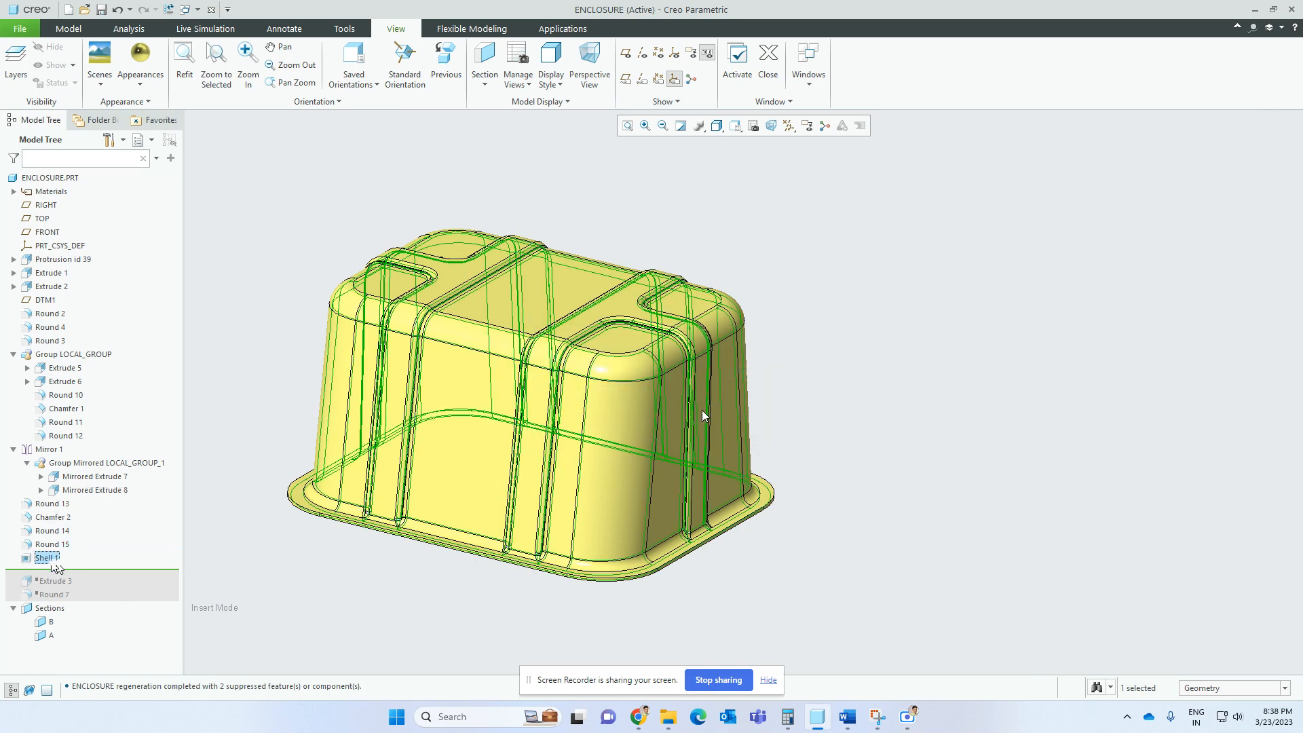
{"action": "middle_click_drag", "start_coordinate": [636, 429], "coordinate": [737, 412]}
{"action": "left_click", "coordinate": [737, 413]}
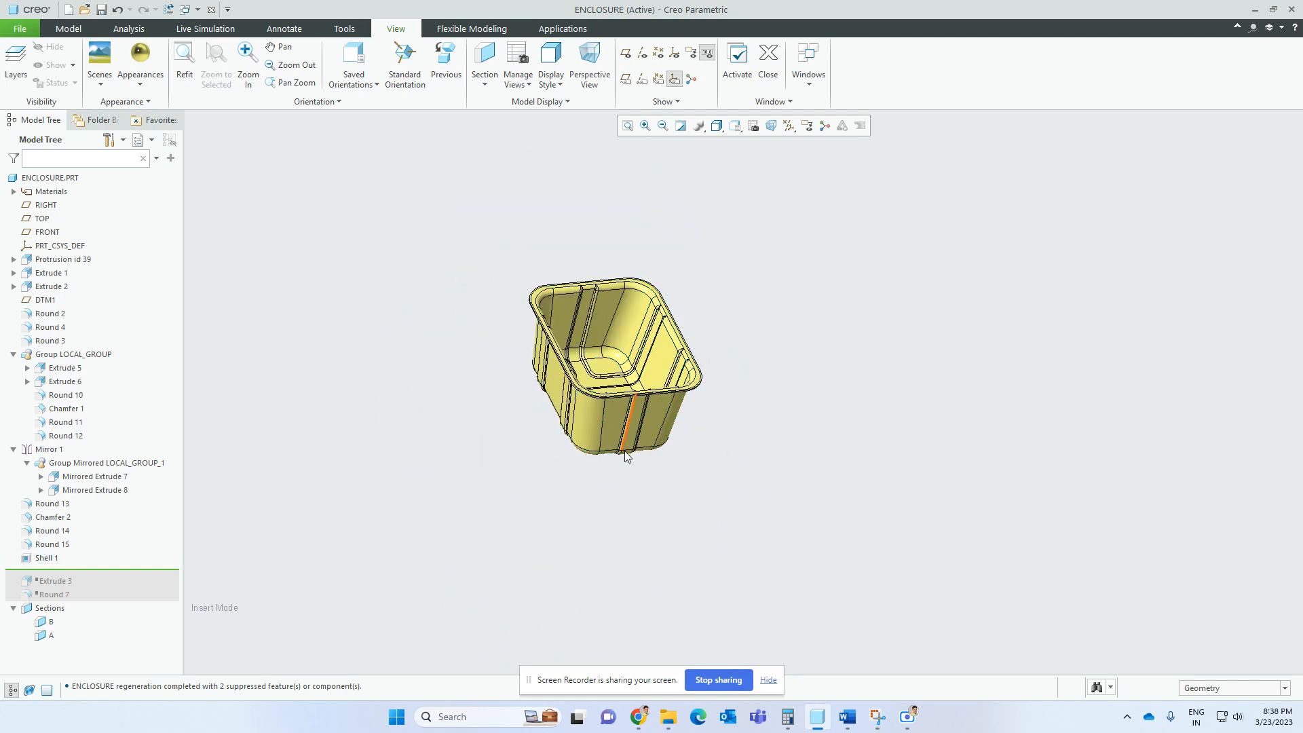
{"action": "middle_click_drag", "start_coordinate": [625, 455], "coordinate": [773, 570]}
{"action": "scroll", "coordinate": [753, 536], "scroll_direction": "up", "scroll_amount": 3}
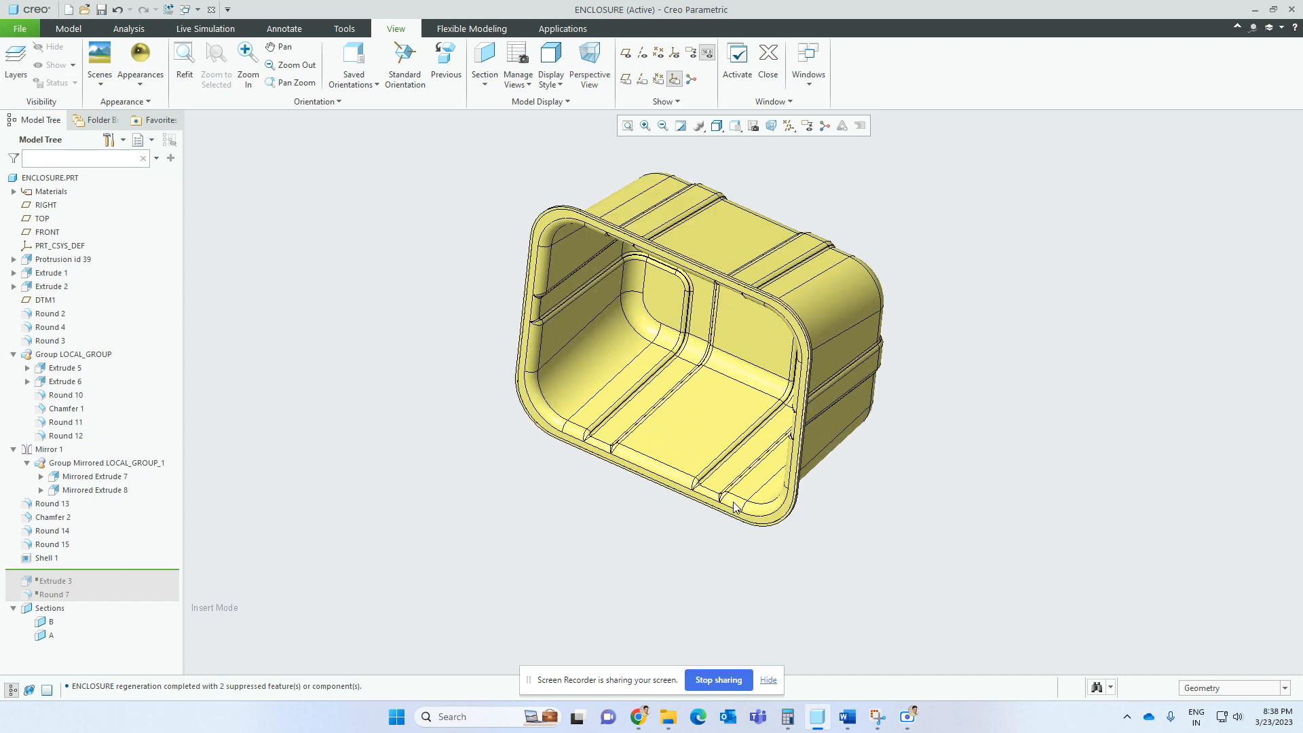
{"action": "middle_click_drag", "start_coordinate": [734, 505], "coordinate": [682, 546]}
- Open Shell 1's definition and review its wall thickness and removed surface reference
{"action": "left_click", "coordinate": [48, 558]}
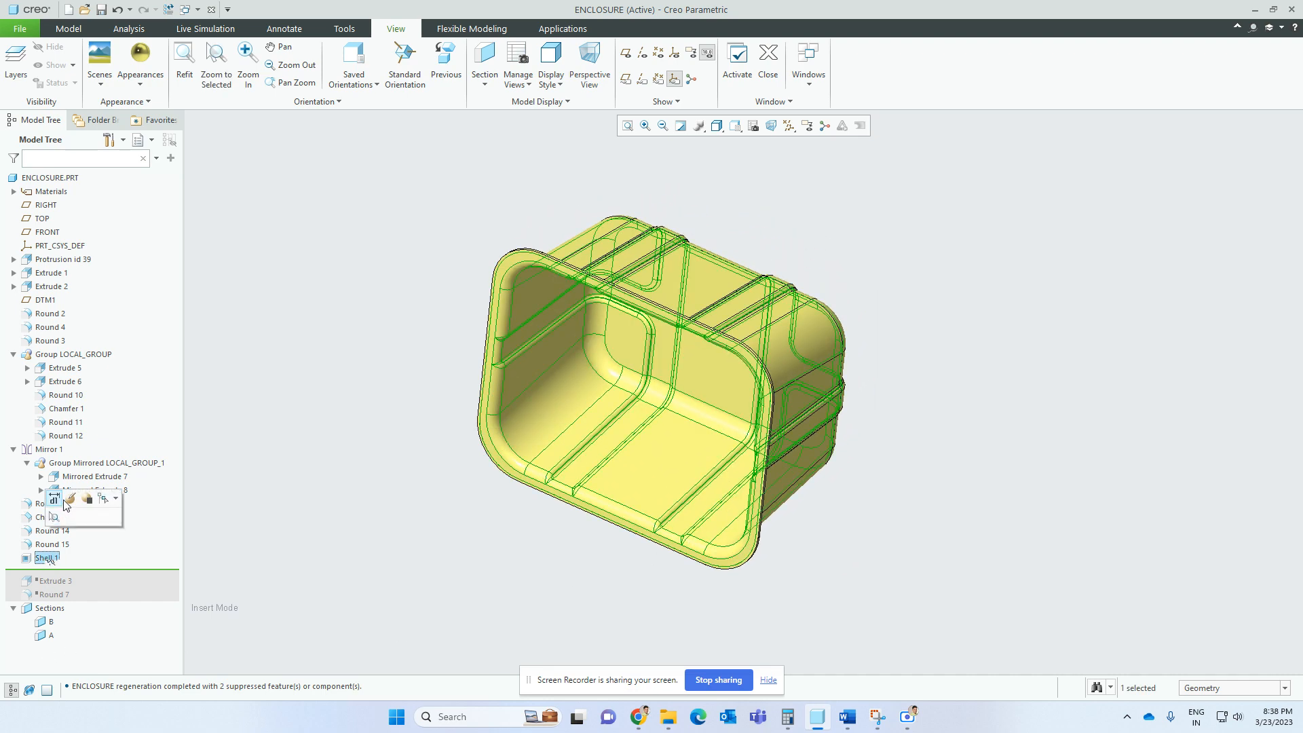
{"action": "left_click", "coordinate": [64, 502]}
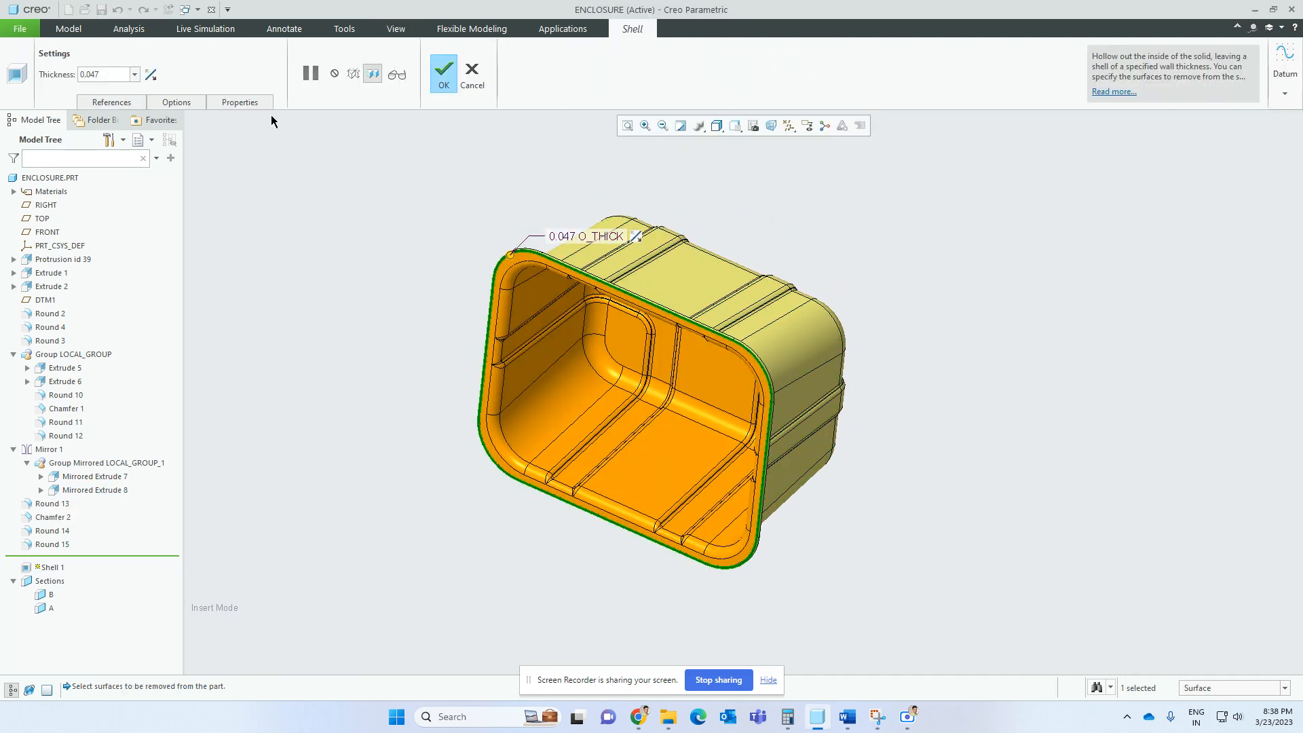
{"action": "double_click", "coordinate": [112, 74]}
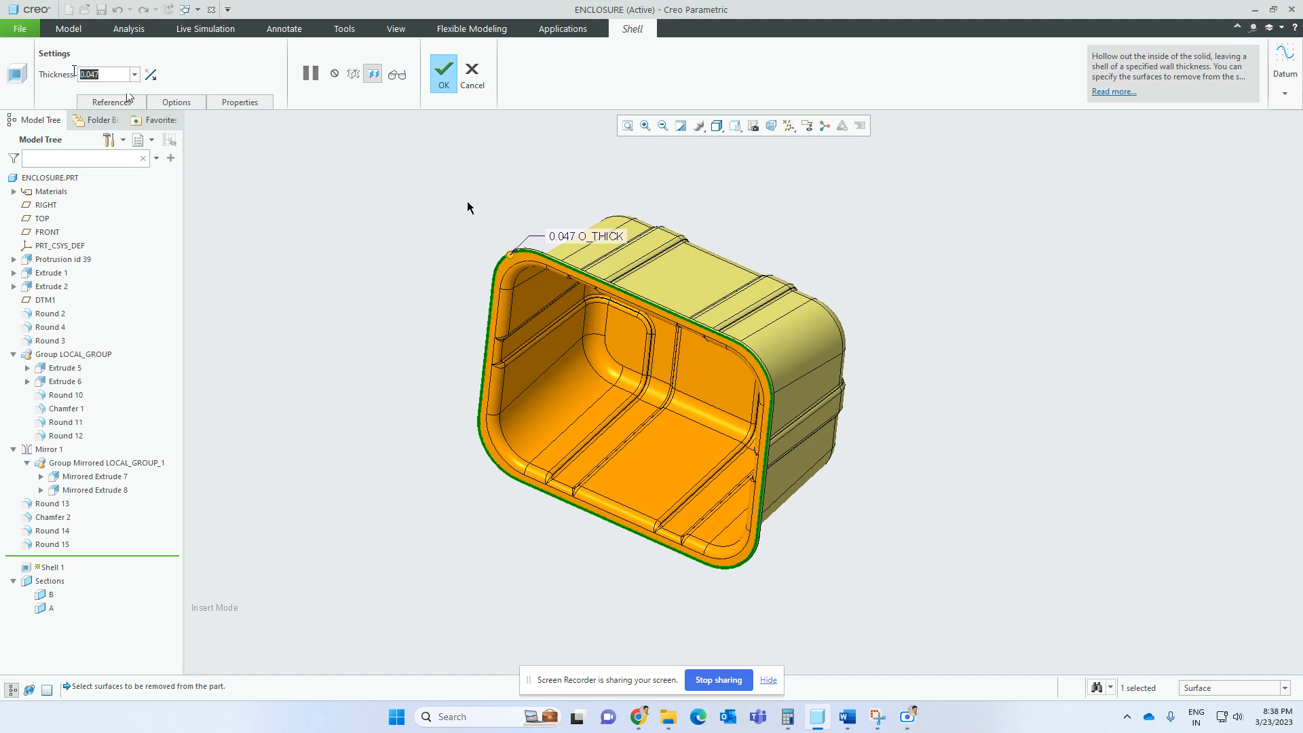
{"action": "left_click", "coordinate": [112, 102]}
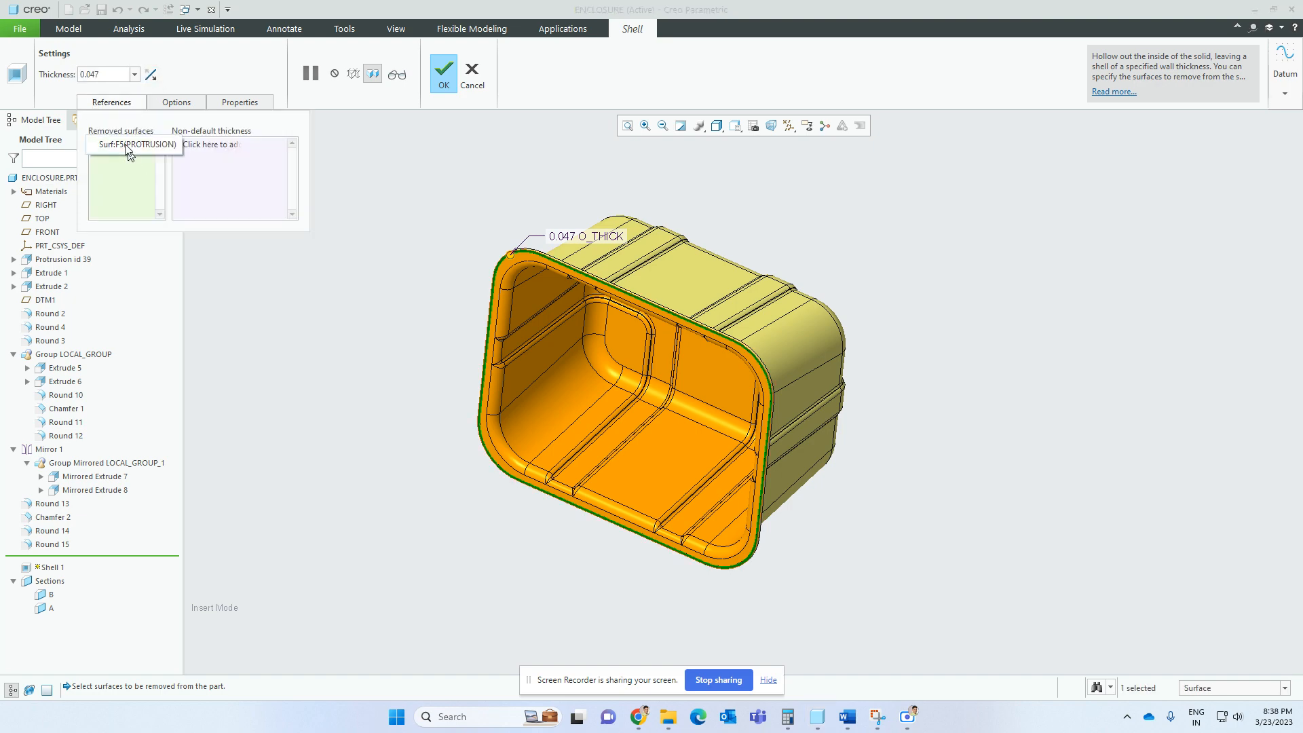
{"action": "scroll", "coordinate": [475, 255], "scroll_direction": "up", "scroll_amount": 3}
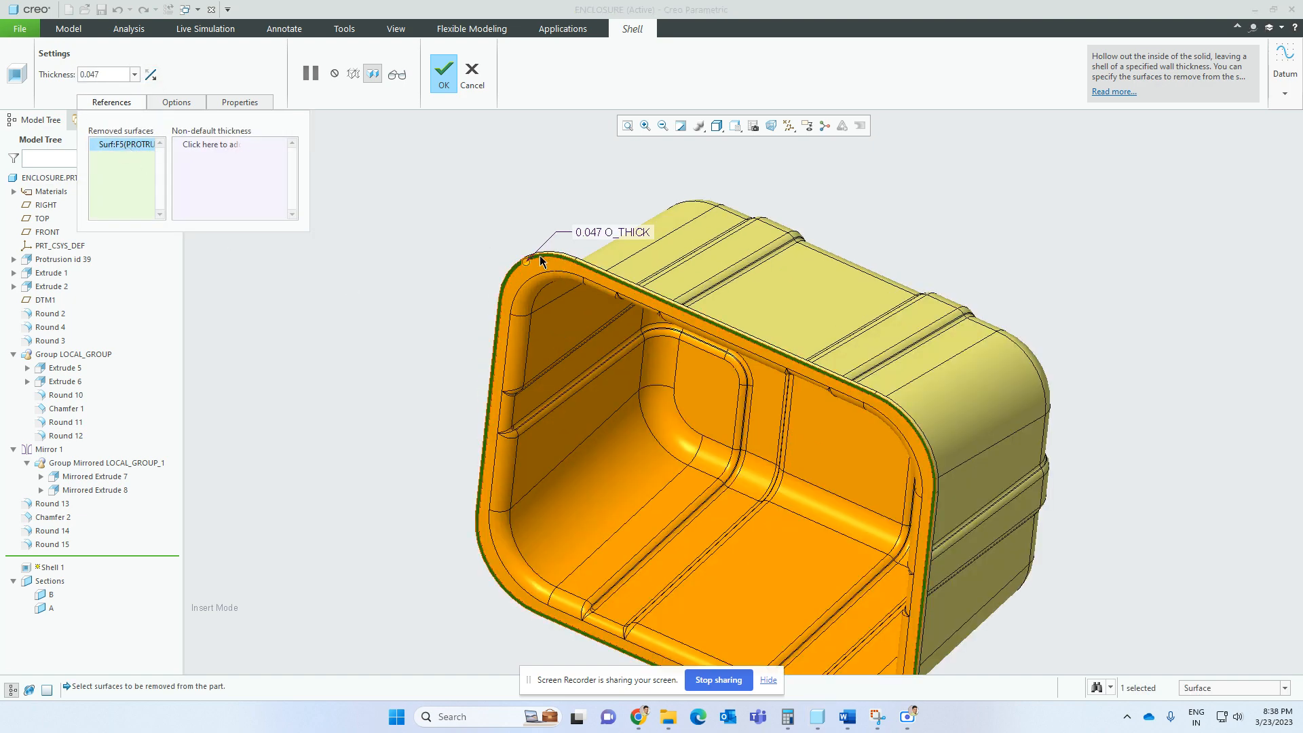
{"action": "scroll", "coordinate": [540, 261], "scroll_direction": "down", "scroll_amount": 3}
- Review Shell 1's options and feature name, preview the shelled result, accept the definition, and clear the selection
{"action": "left_click", "coordinate": [177, 103]}
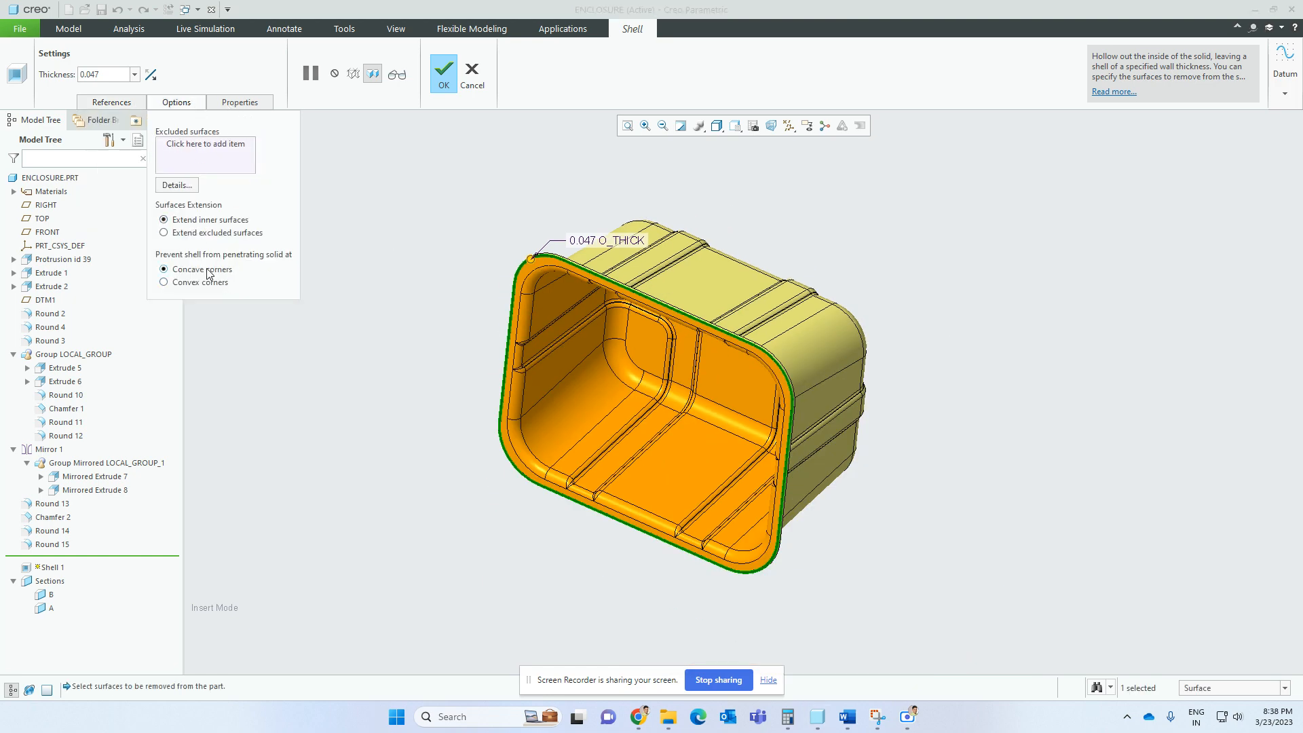
{"action": "left_click", "coordinate": [236, 103]}
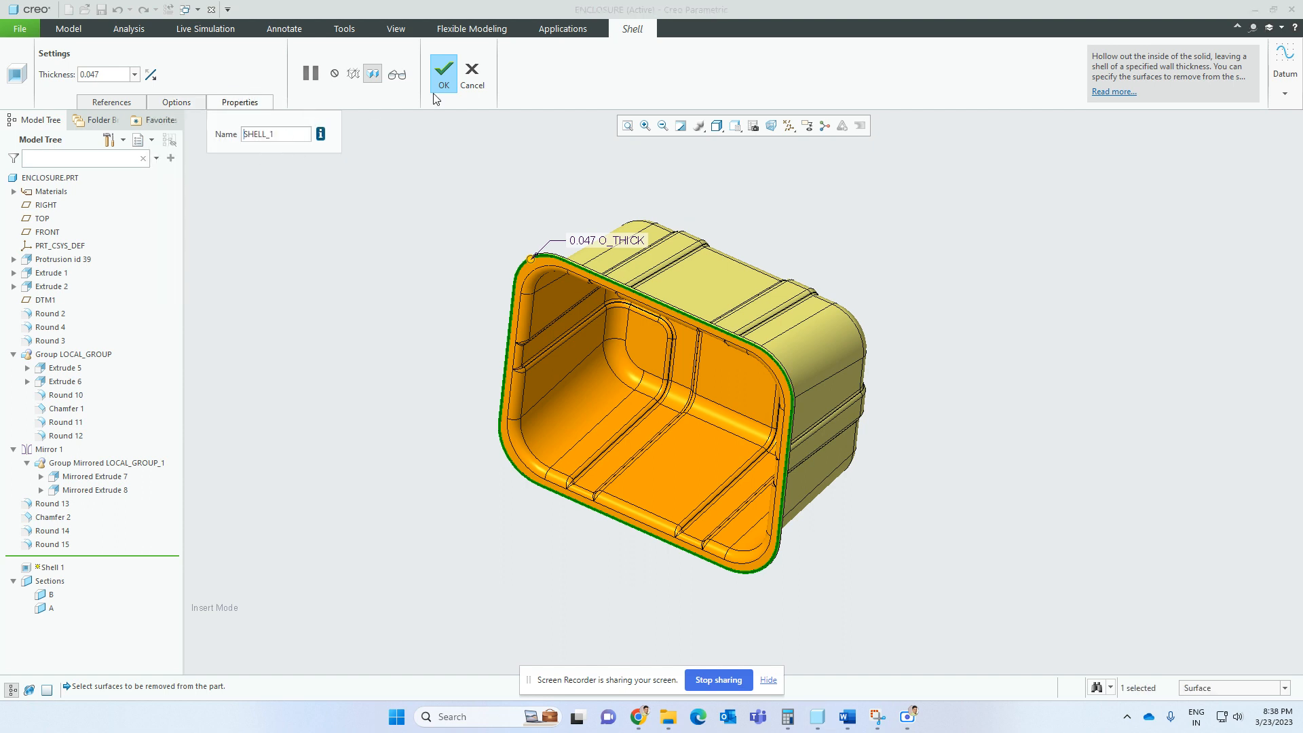
{"action": "left_click", "coordinate": [398, 76]}
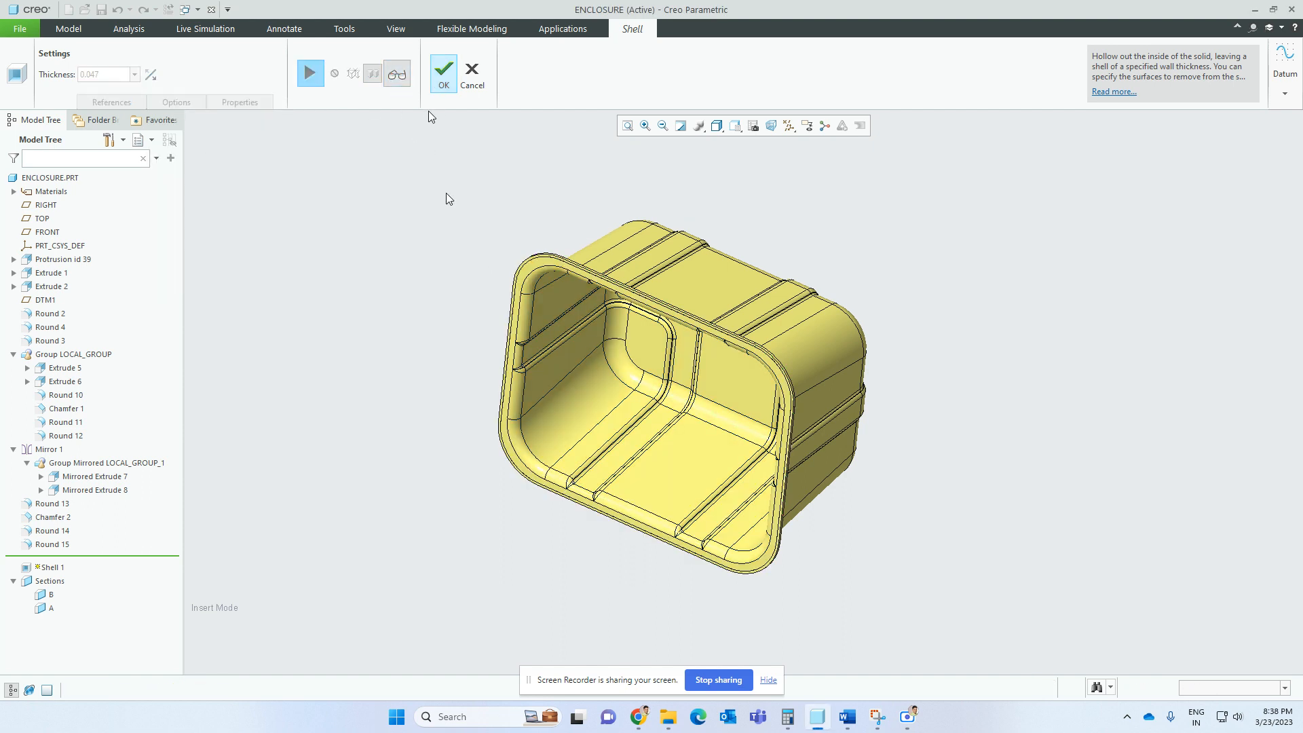
{"action": "left_click", "coordinate": [444, 73]}
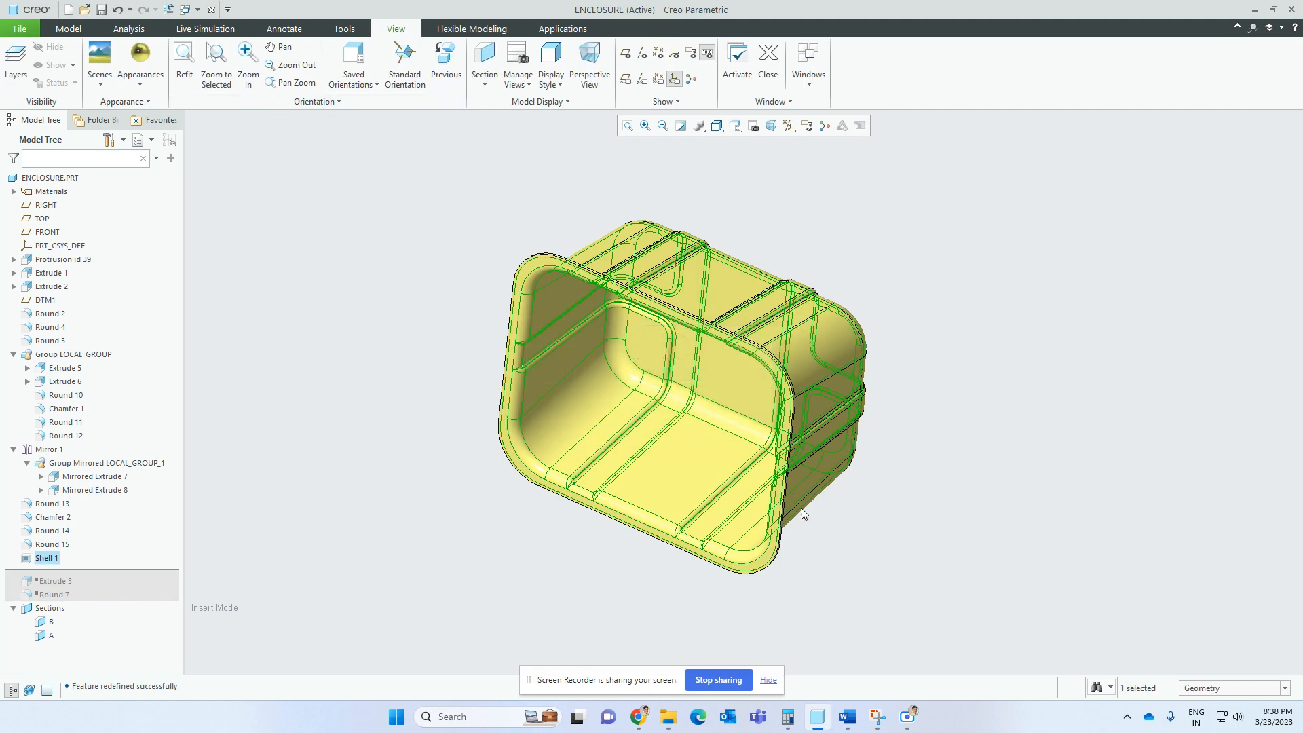
{"action": "left_click", "coordinate": [977, 506]}
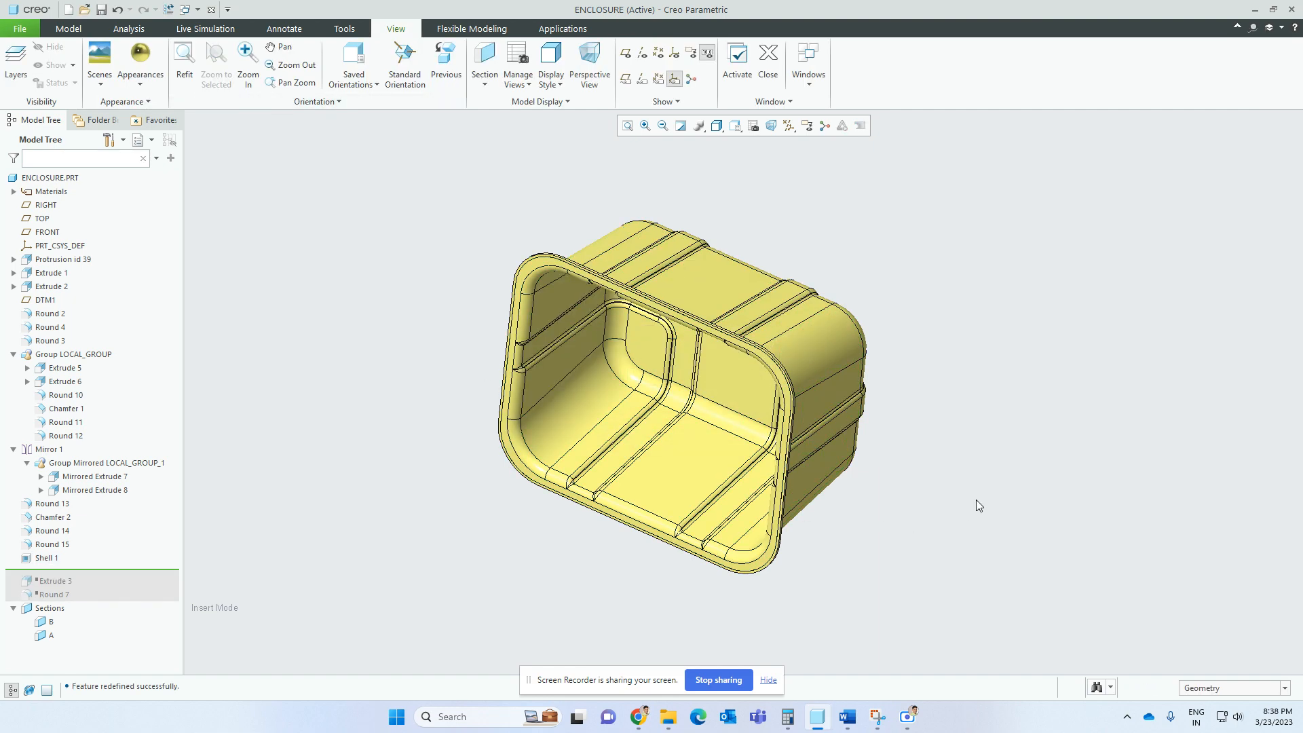
- Move the insertion point past Extrude 3 and highlight its cutout in the enclosure's rim and wall
{"action": "left_click_drag", "start_coordinate": [66, 570], "coordinate": [67, 585]}
{"action": "left_click", "coordinate": [55, 572]}
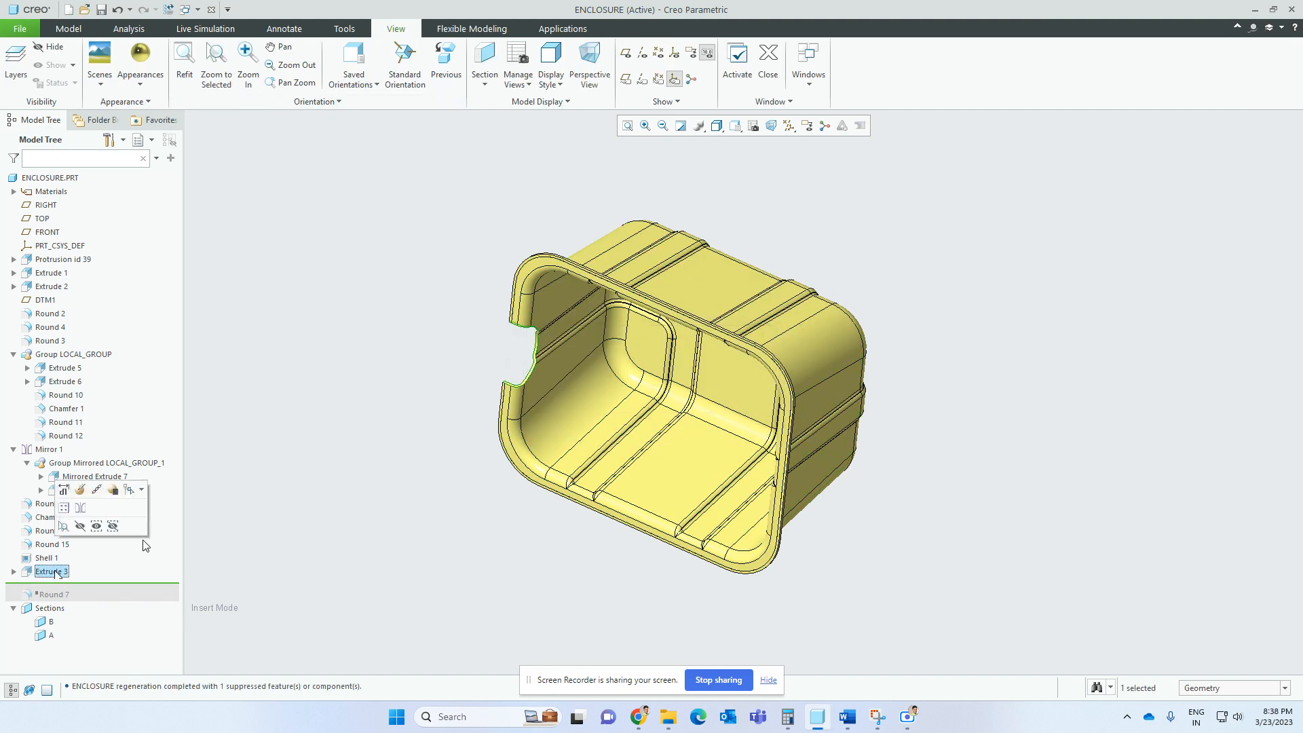
{"action": "middle_click_drag", "start_coordinate": [598, 433], "coordinate": [680, 312]}
{"action": "scroll", "coordinate": [770, 383], "scroll_direction": "up", "scroll_amount": 2}
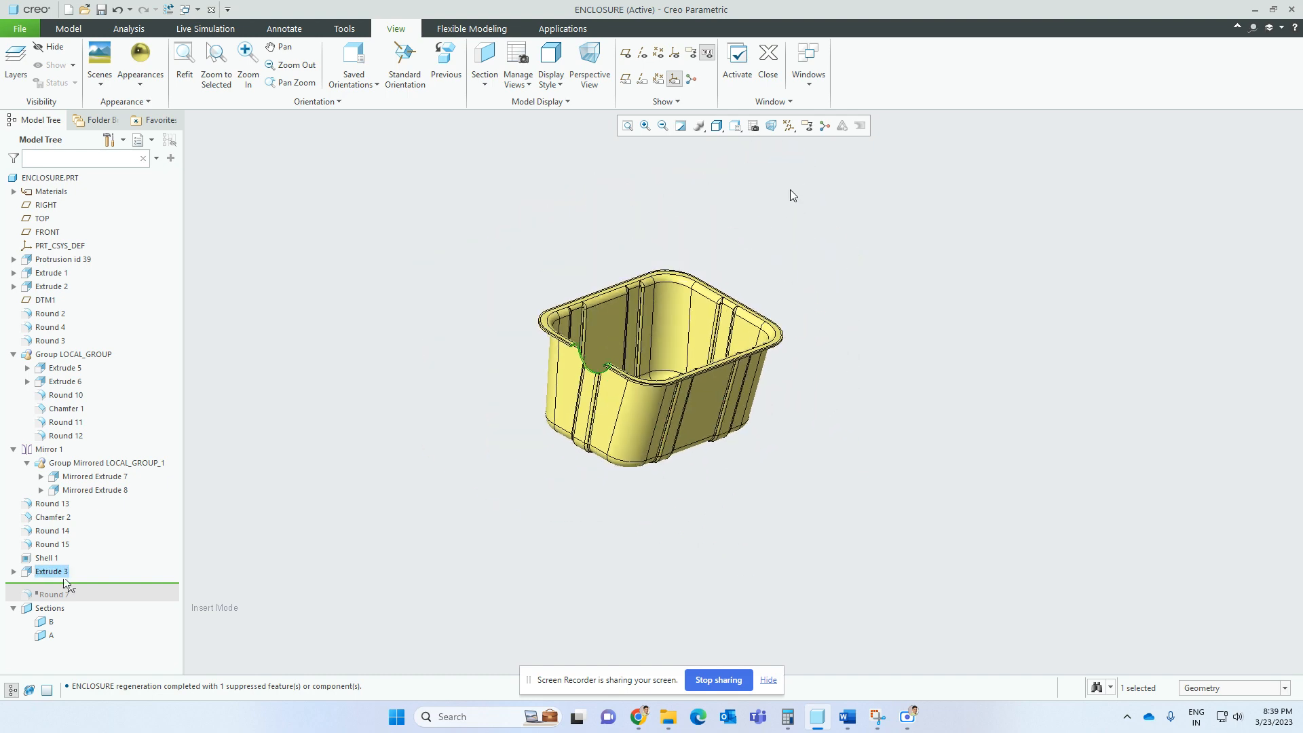
- Open Extrude 3's definition and its internal section sketch to examine the circle that cuts the rim
{"action": "left_click", "coordinate": [54, 572]}
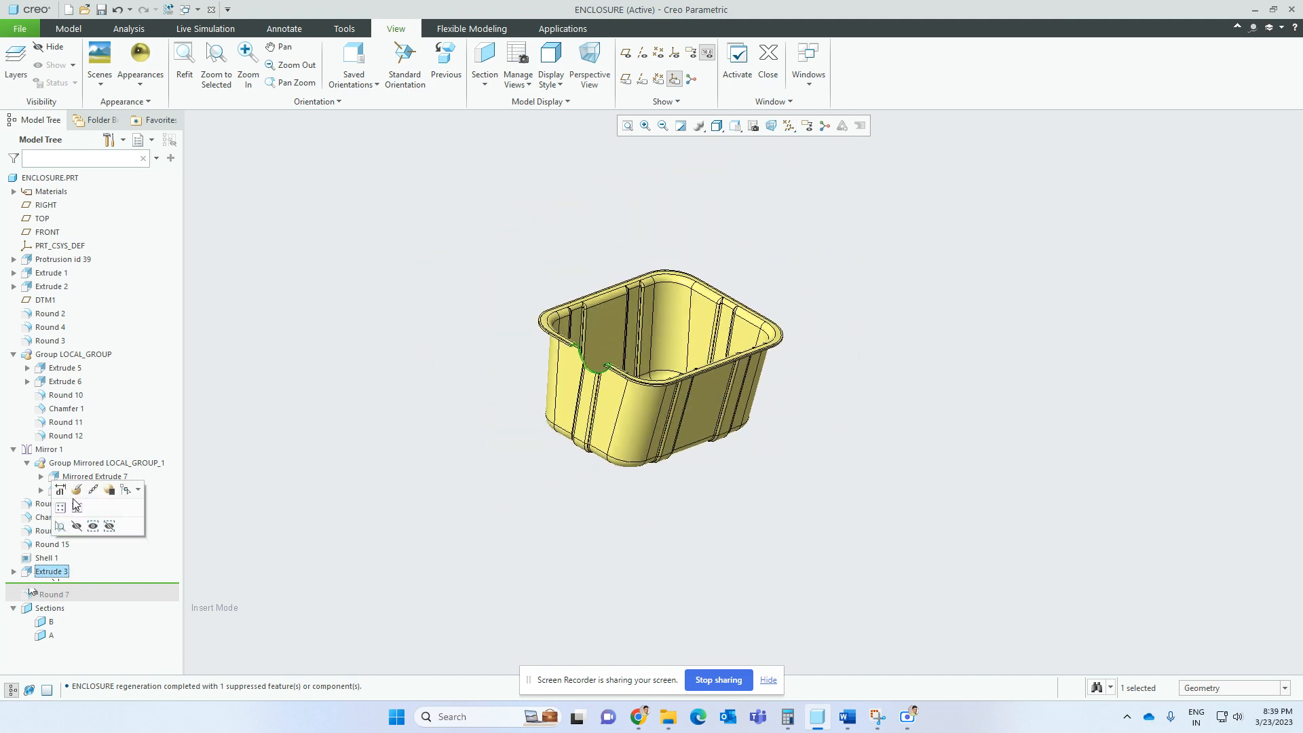
{"action": "left_click", "coordinate": [75, 524]}
{"action": "left_click", "coordinate": [111, 101]}
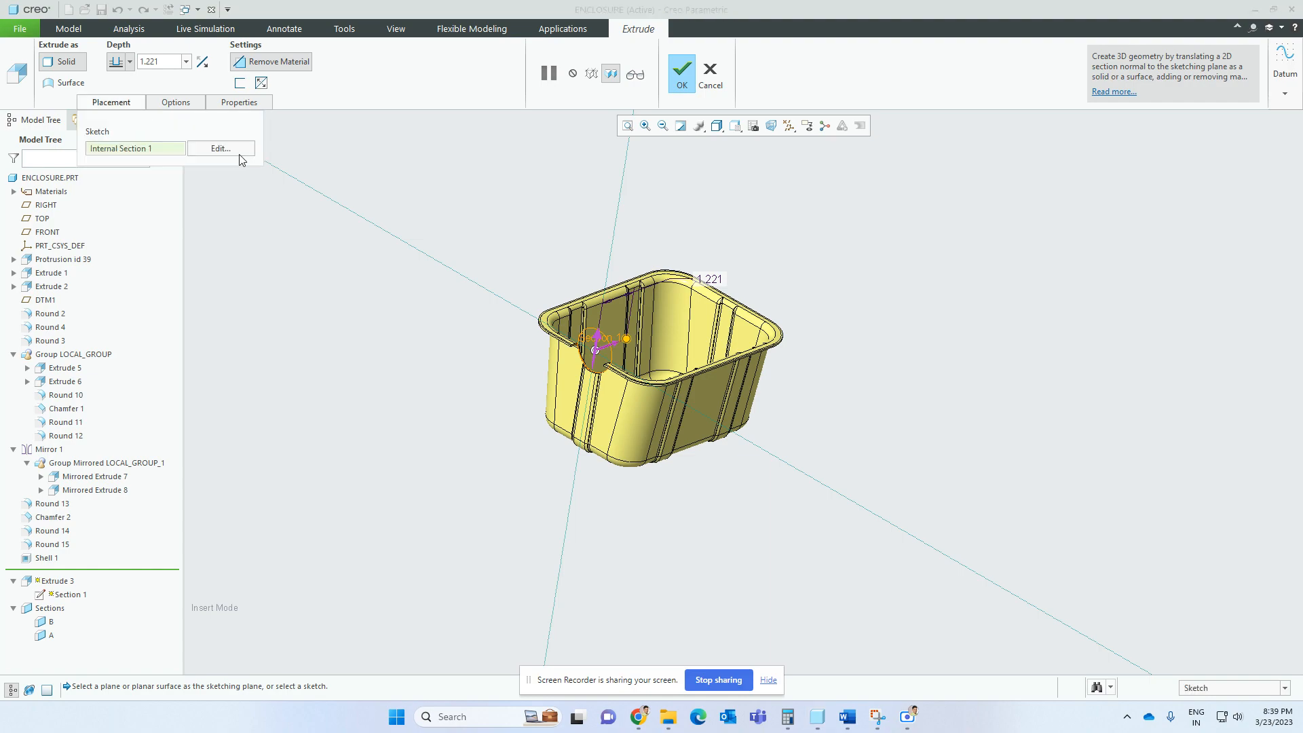
{"action": "left_click", "coordinate": [237, 151]}
{"action": "scroll", "coordinate": [577, 353], "scroll_direction": "down", "scroll_amount": 2}
{"action": "middle_click_drag", "start_coordinate": [576, 353], "coordinate": [614, 326]}
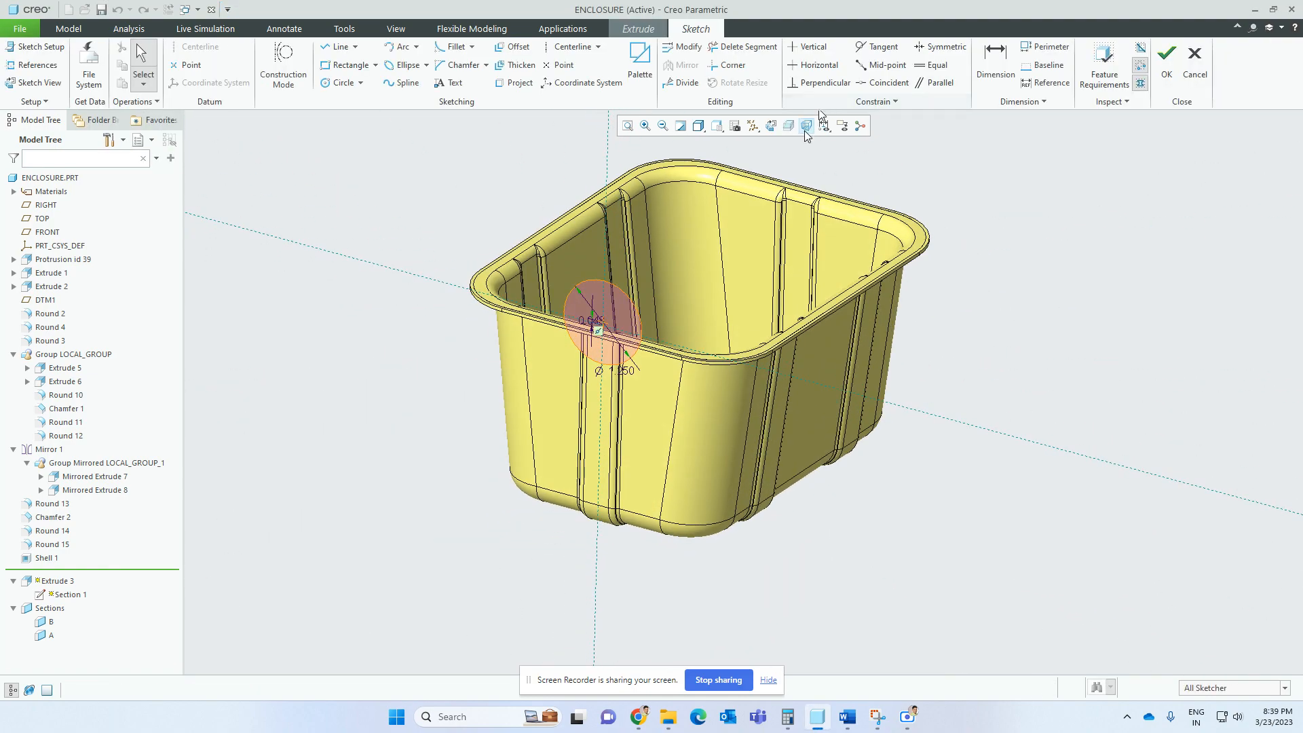
- Display the datum planes to check where the circle sketch lies, close the sketch, and accept Extrude 3's definition
{"action": "left_click", "coordinate": [753, 126]}
{"action": "left_click", "coordinate": [791, 197]}
{"action": "mouse_move", "coordinate": [705, 292]}
{"action": "middle_mouse_down"}
{"action": "mouse_move", "coordinate": [630, 291]}
{"action": "mouse_move", "coordinate": [295, 399]}
{"action": "mouse_move", "coordinate": [308, 411]}
{"action": "mouse_move", "coordinate": [451, 395]}
{"action": "mouse_move", "coordinate": [493, 367]}
{"action": "mouse_move", "coordinate": [479, 384]}
{"action": "mouse_move", "coordinate": [487, 407]}
{"action": "mouse_move", "coordinate": [519, 425]}
{"action": "mouse_move", "coordinate": [579, 277]}
{"action": "mouse_move", "coordinate": [647, 233]}
{"action": "middle_mouse_up"}
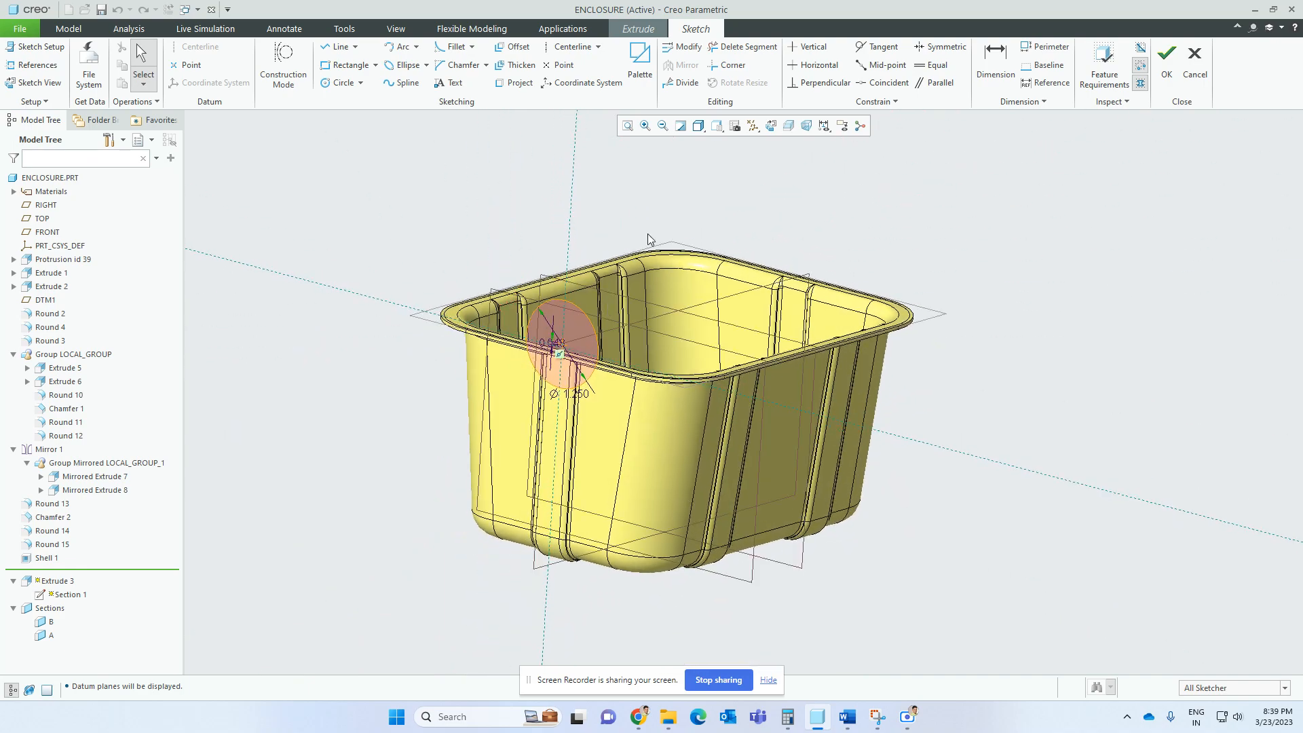
{"action": "left_click", "coordinate": [1167, 65]}
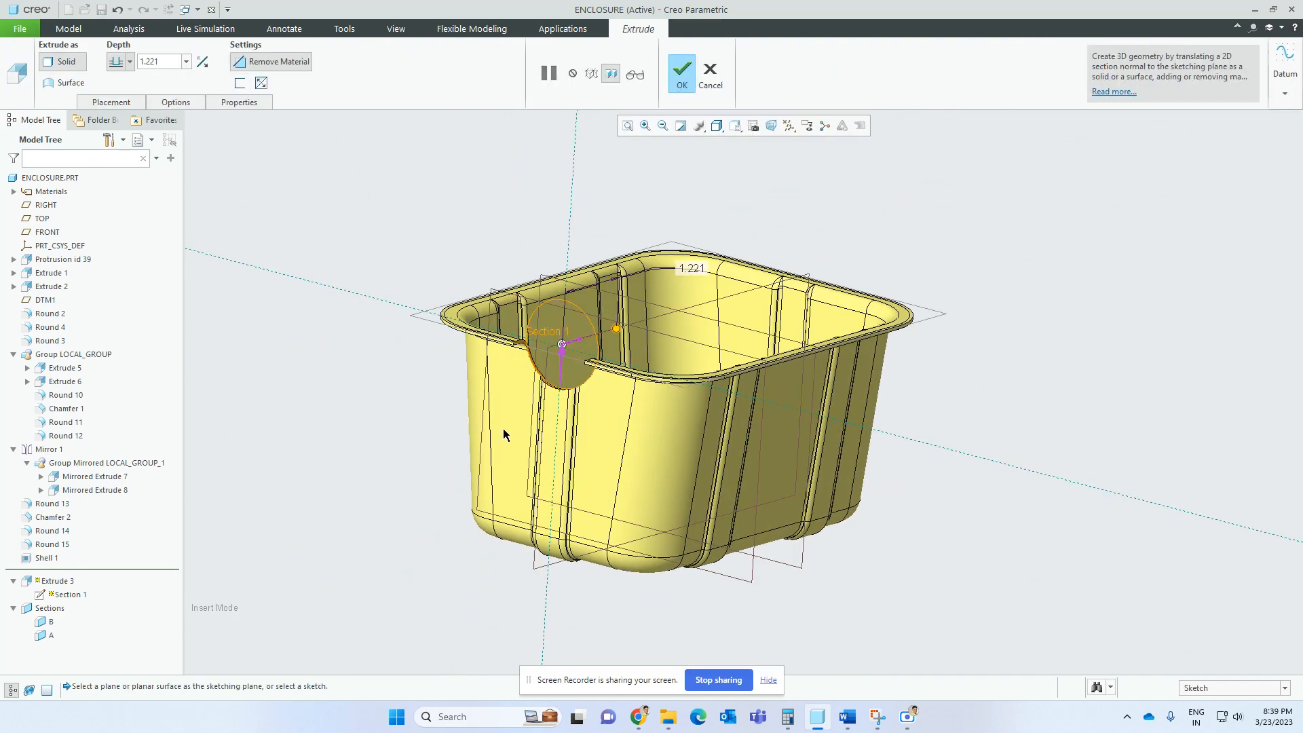
{"action": "left_click", "coordinate": [682, 71]}
- Examine Extrude 3's rounded cutout in the enclosure's rim and wall from above and from outside
{"action": "middle_click_drag", "start_coordinate": [516, 339], "coordinate": [419, 409]}
{"action": "left_click", "coordinate": [425, 352]}
{"action": "scroll", "coordinate": [515, 372], "scroll_direction": "down", "scroll_amount": 3}
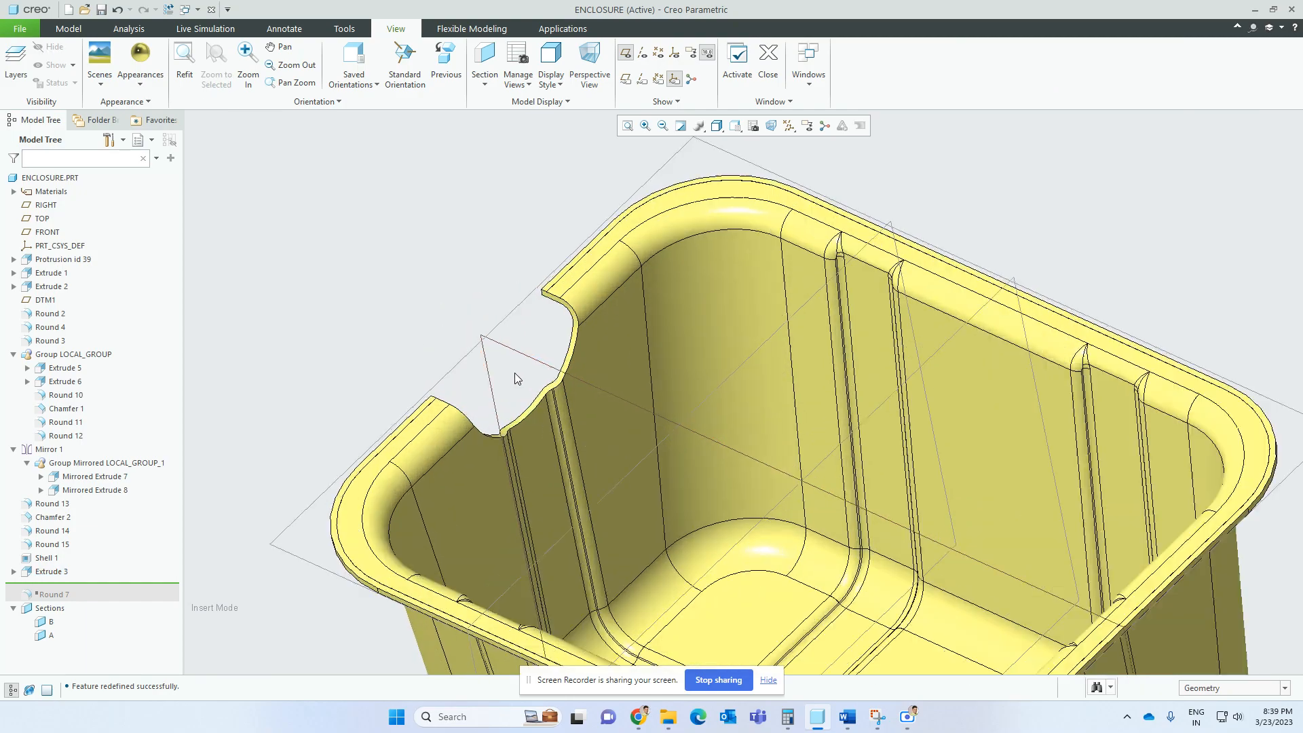
{"action": "middle_click_drag", "start_coordinate": [517, 369], "coordinate": [695, 373]}
{"action": "scroll", "coordinate": [729, 210], "scroll_direction": "up", "scroll_amount": 2}
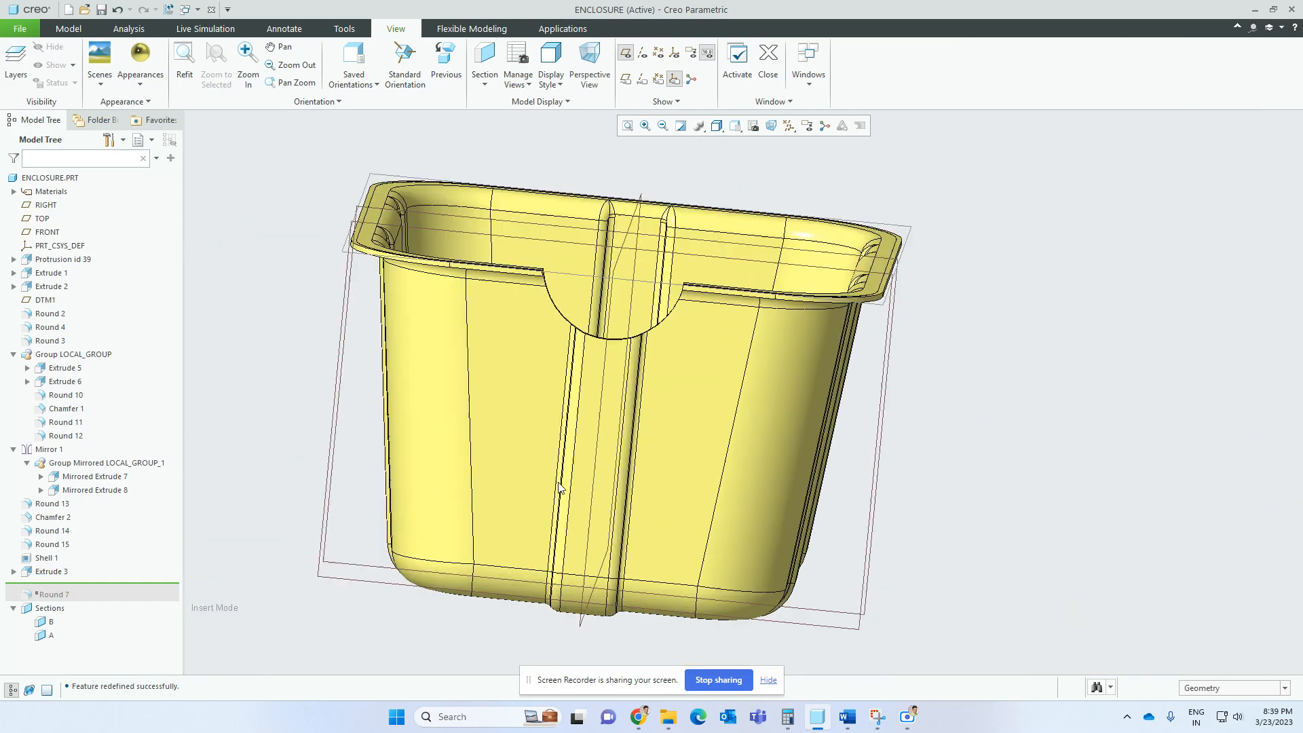
{"action": "scroll", "coordinate": [564, 487], "scroll_direction": "down", "scroll_amount": 2}
- Hide the datum planes and orient the view normal to the narrow wall face below the cutout
{"action": "left_click", "coordinate": [786, 127]}
{"action": "left_click", "coordinate": [842, 205]}
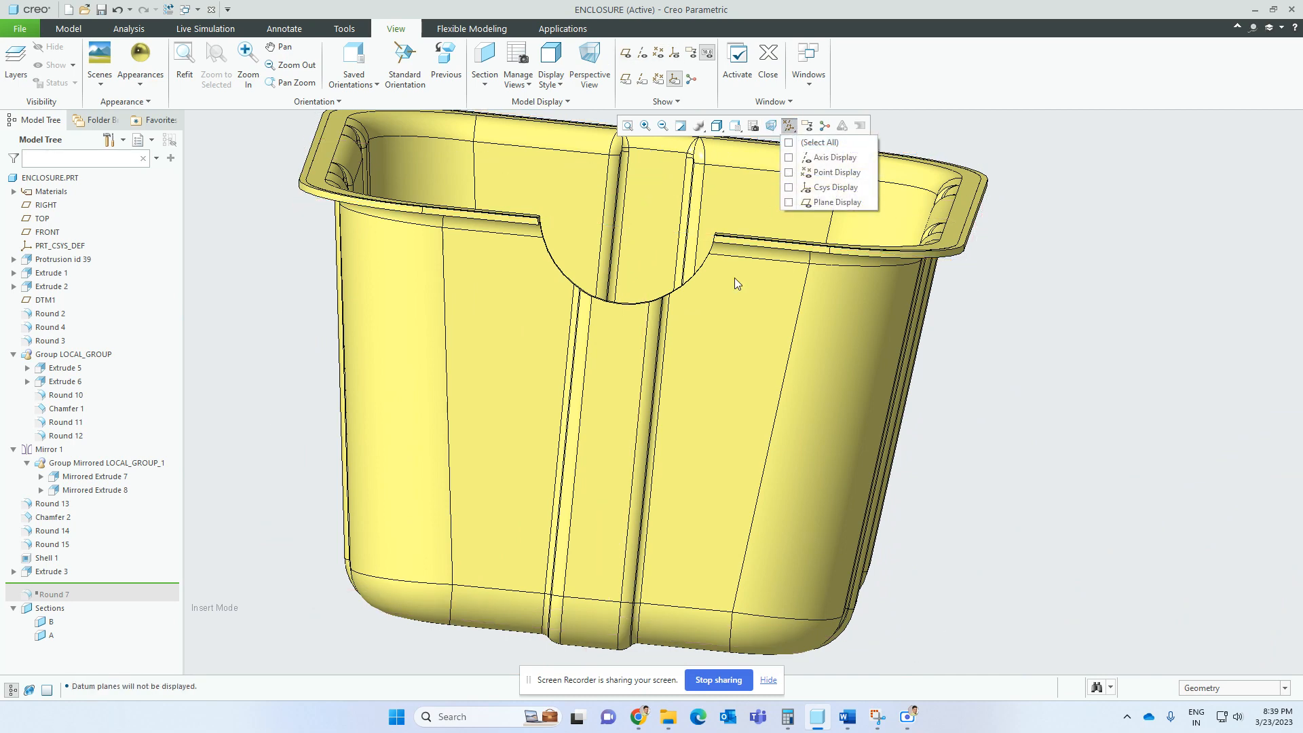
{"action": "left_click", "coordinate": [615, 374]}
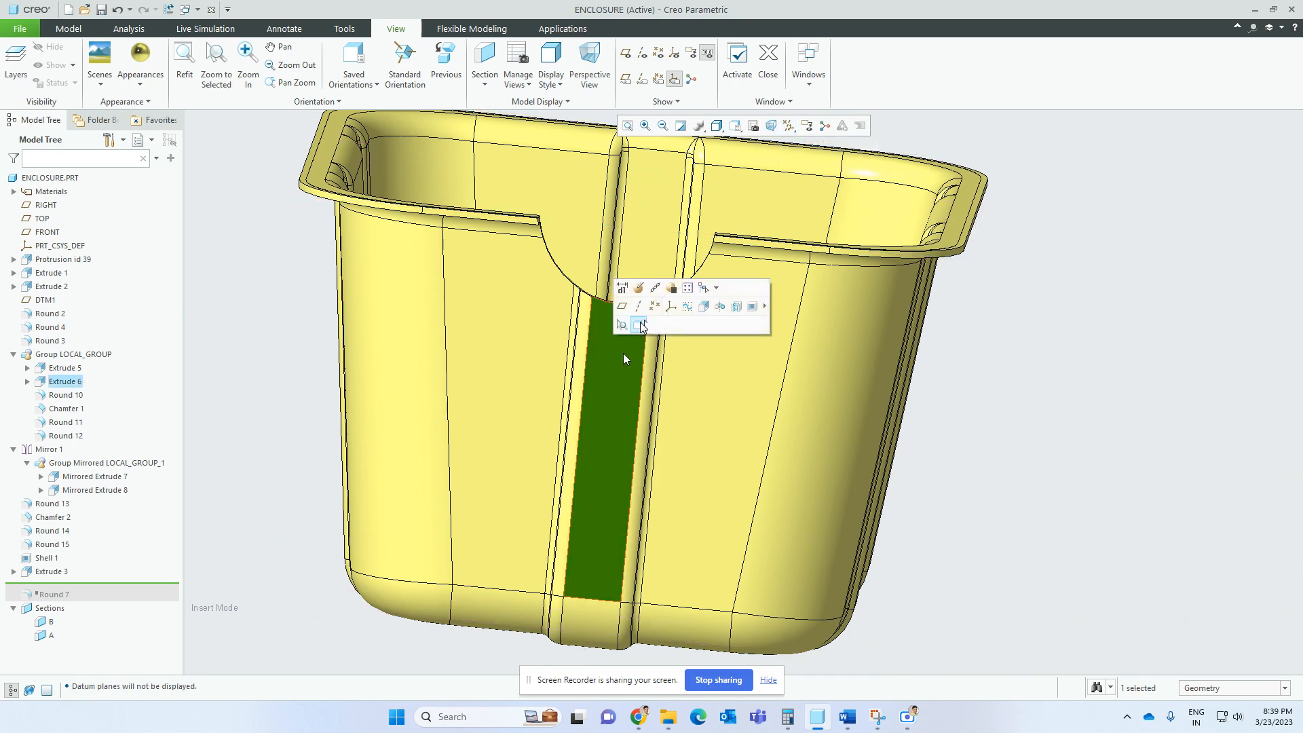
{"action": "left_click", "coordinate": [639, 324]}
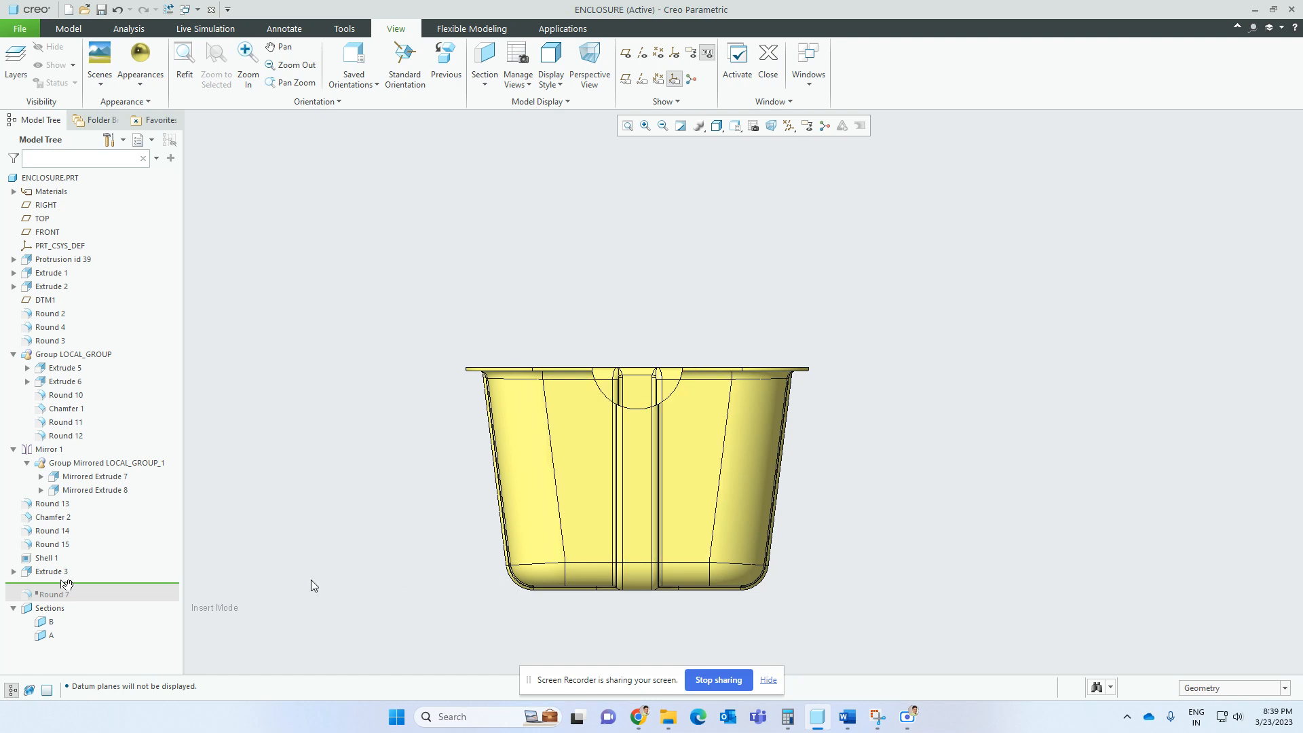
- Move the insertion point past Round 7 and highlight its rounded corner where the cutout meets the rim
{"action": "left_click_drag", "start_coordinate": [72, 584], "coordinate": [78, 596]}
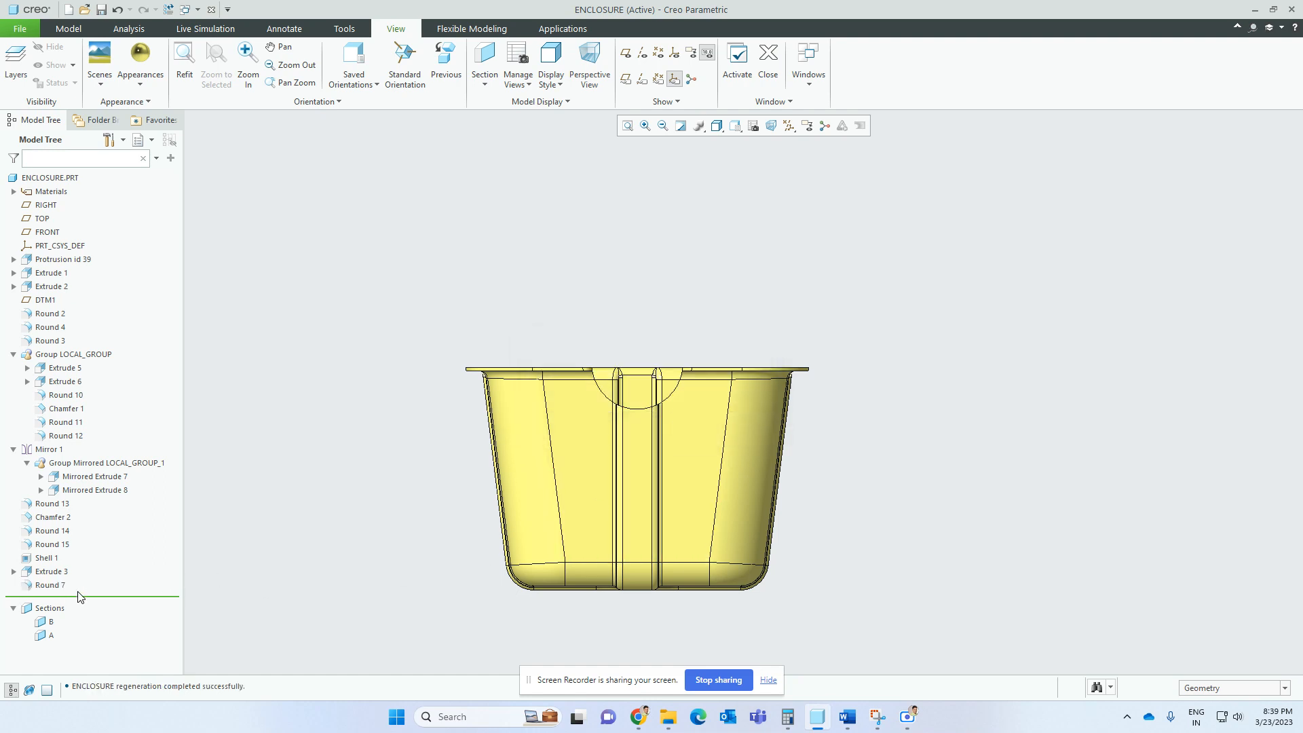
{"action": "left_click", "coordinate": [51, 587]}
{"action": "middle_click_drag", "start_coordinate": [739, 433], "coordinate": [669, 499]}
{"action": "scroll", "coordinate": [664, 331], "scroll_direction": "down", "scroll_amount": 3}
{"action": "scroll", "coordinate": [585, 344], "scroll_direction": "down", "scroll_amount": 3}
{"action": "left_click", "coordinate": [572, 325]}
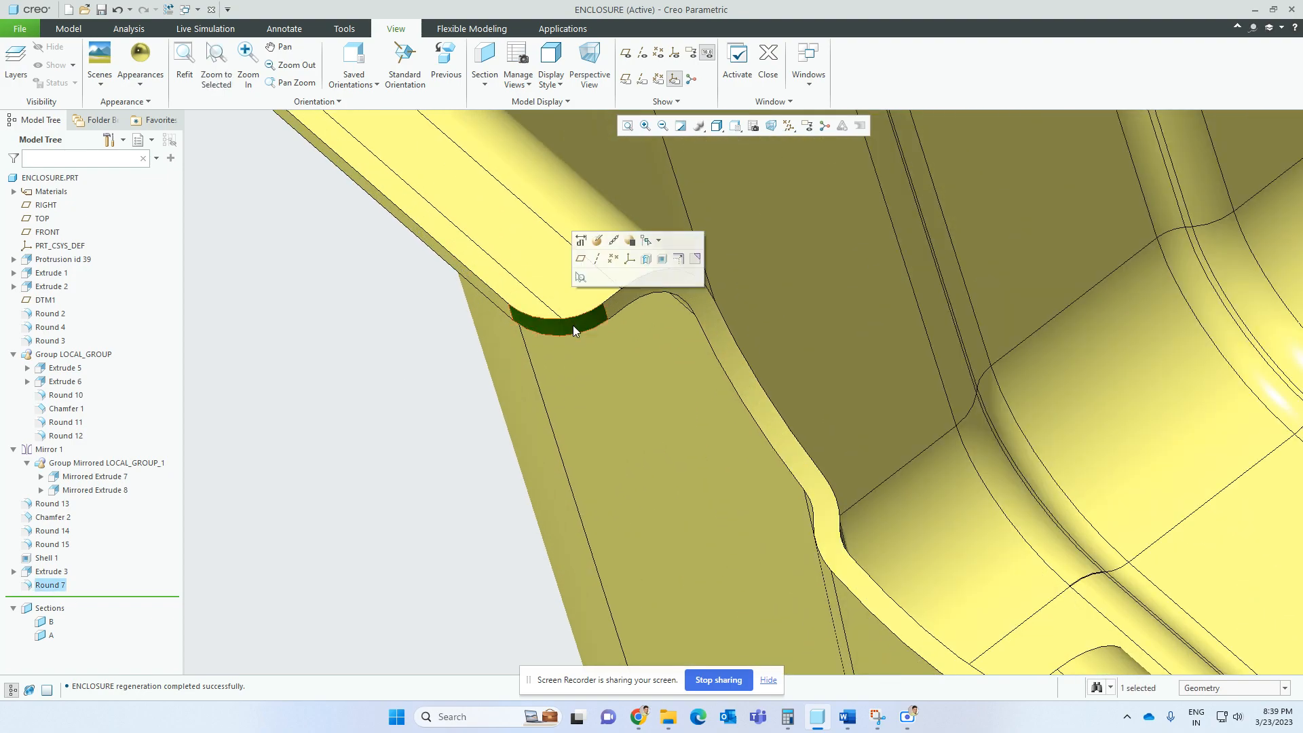
- Examine Round 7's other rounded corner across the cutout and the finished enclosure as a whole
{"action": "scroll", "coordinate": [570, 340], "scroll_direction": "up", "scroll_amount": 3}
{"action": "middle_click_drag", "start_coordinate": [625, 363], "coordinate": [922, 369]}
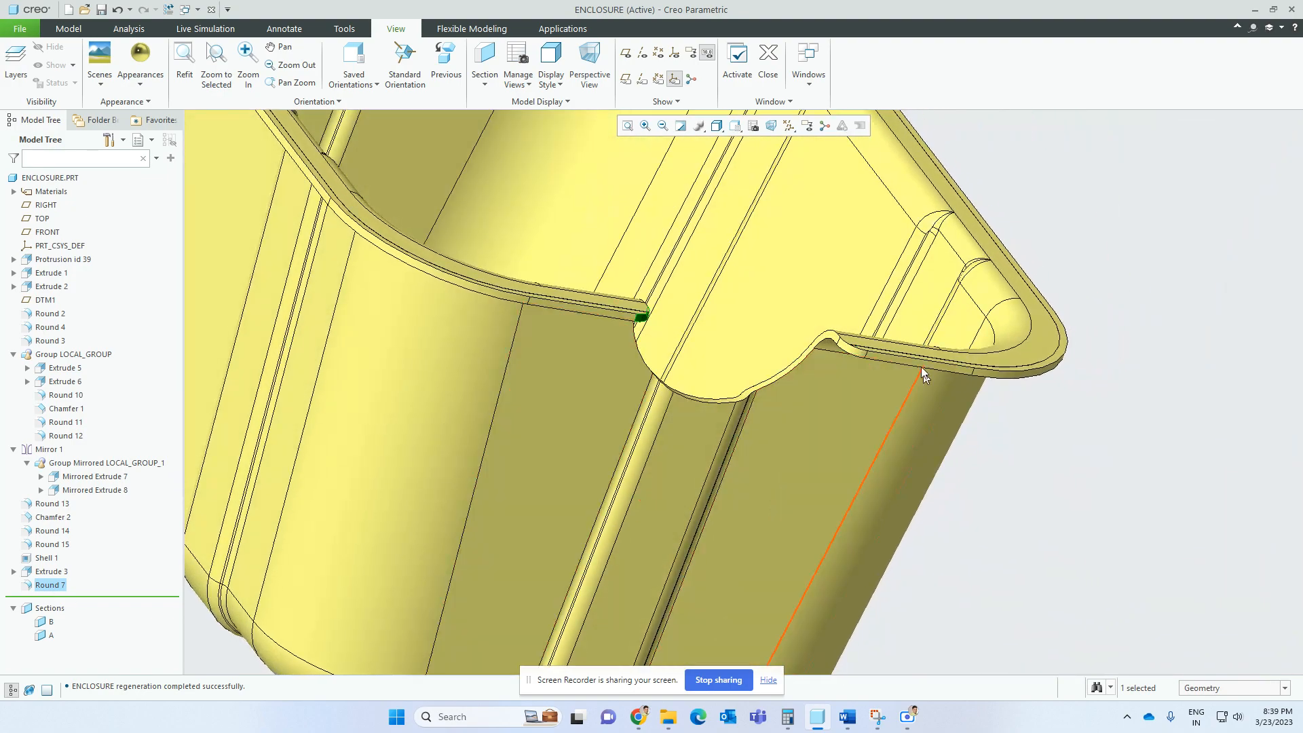
{"action": "scroll", "coordinate": [799, 349], "scroll_direction": "down", "scroll_amount": 5}
{"action": "left_click", "coordinate": [796, 342]}
{"action": "scroll", "coordinate": [748, 368], "scroll_direction": "up", "scroll_amount": 5}
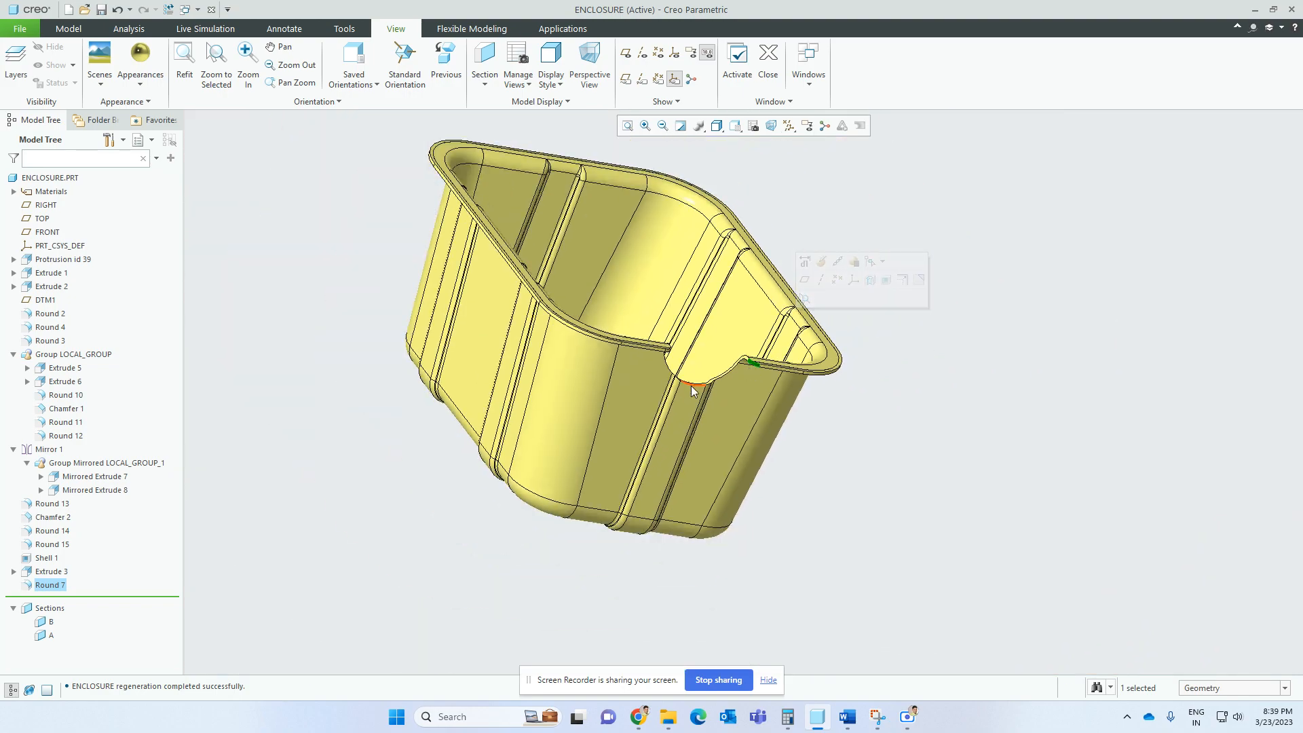
{"action": "middle_click_drag", "start_coordinate": [691, 386], "coordinate": [752, 488]}
{"action": "scroll", "coordinate": [751, 488], "scroll_direction": "up", "scroll_amount": 3}
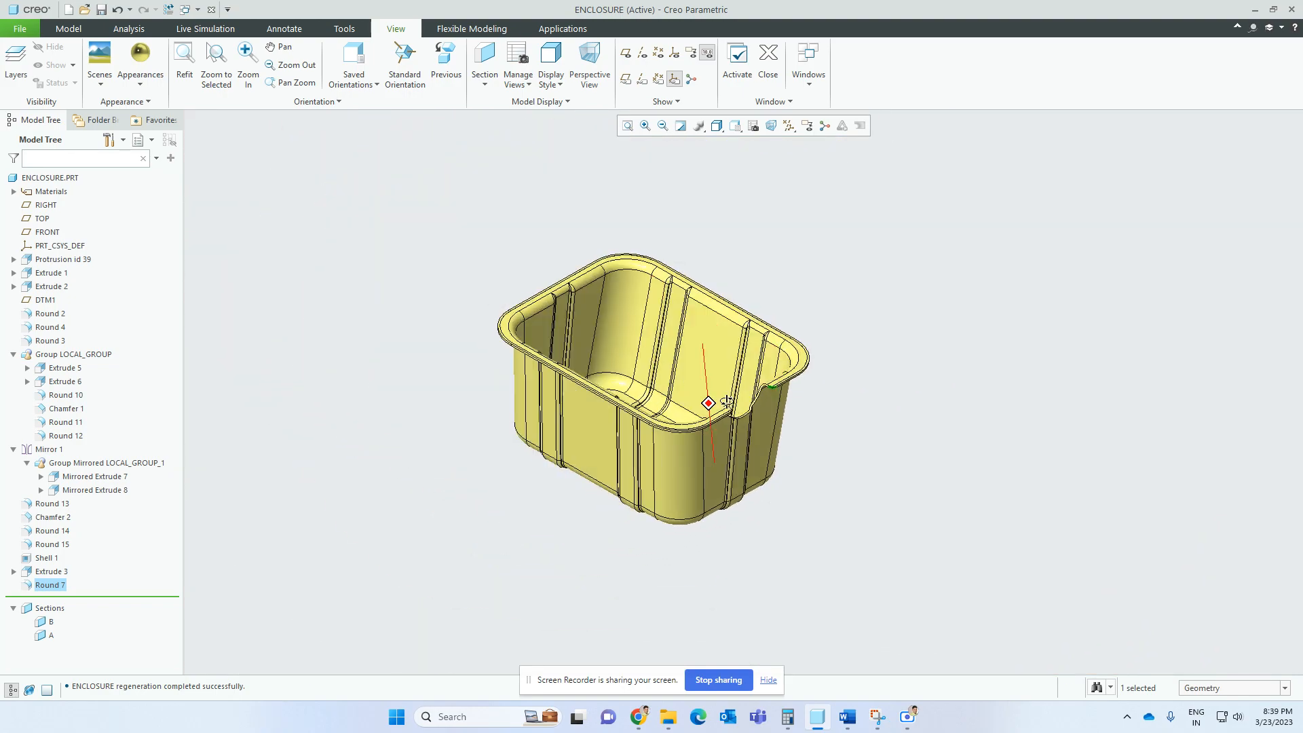
{"action": "mouse_move", "coordinate": [735, 419]}
{"action": "middle_mouse_down"}
{"action": "mouse_move", "coordinate": [743, 431]}
{"action": "mouse_move", "coordinate": [726, 460]}
{"action": "mouse_move", "coordinate": [735, 438]}
{"action": "middle_mouse_up"}
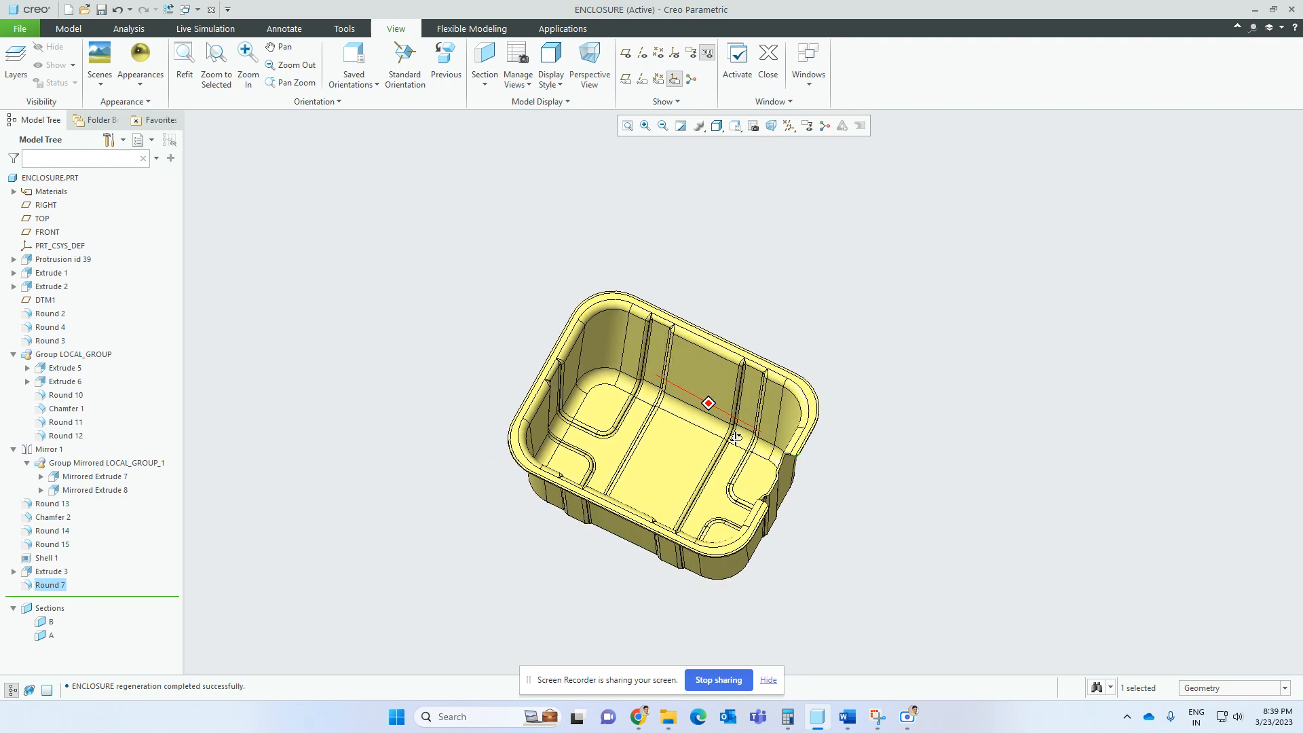
- Collapse Mirror 1 and Group LOCAL_GROUP in the feature list and view the complete enclosure
{"action": "left_click", "coordinate": [14, 450]}
{"action": "left_click", "coordinate": [13, 354]}
{"action": "left_click", "coordinate": [363, 347]}
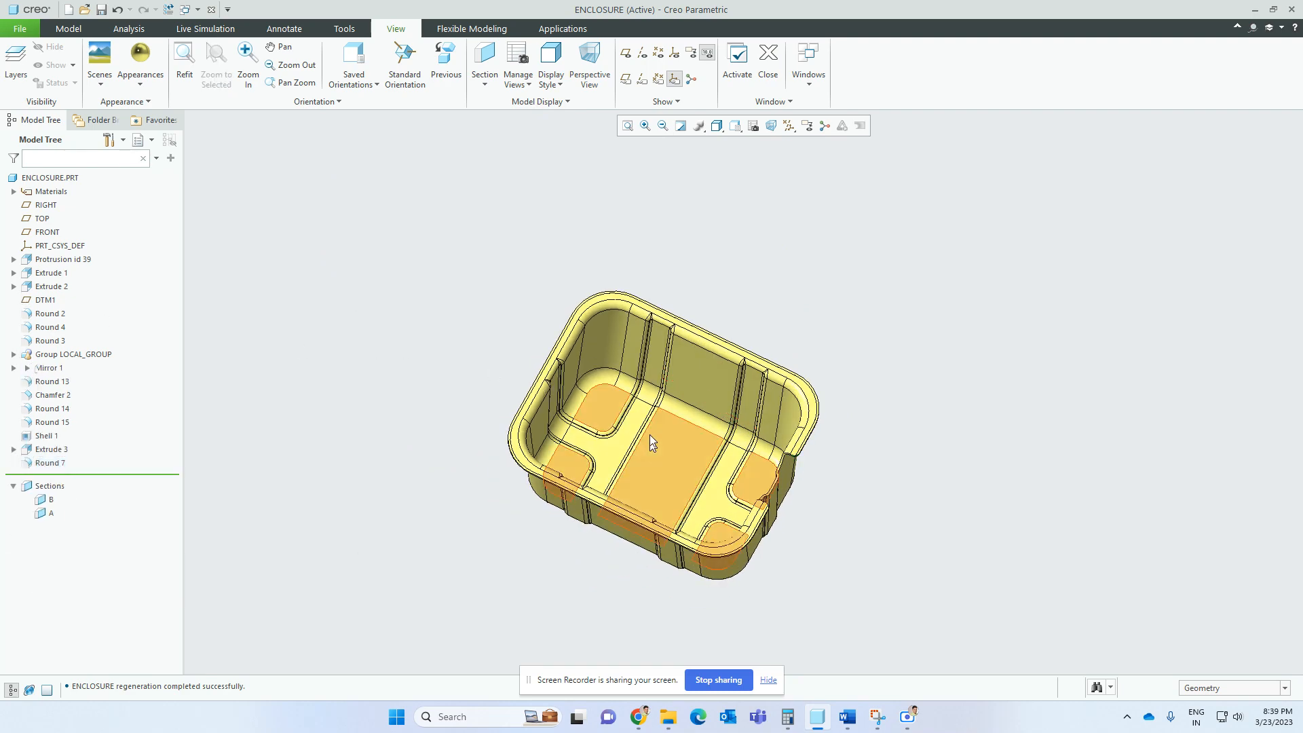
{"action": "middle_click_drag", "start_coordinate": [650, 434], "coordinate": [694, 328]}
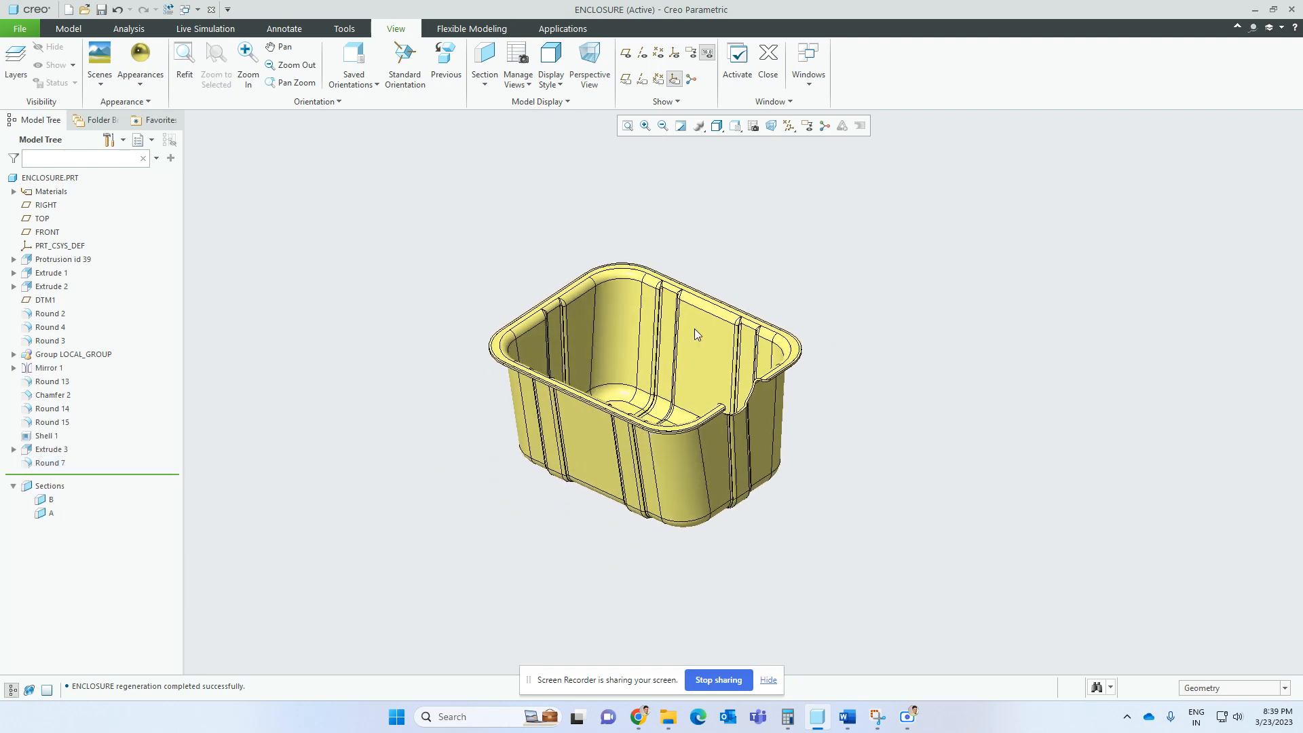
- Activate section B and examine the enclosure's lengthwise cut from the open side
{"action": "left_click", "coordinate": [43, 502]}
{"action": "left_click", "coordinate": [54, 426]}
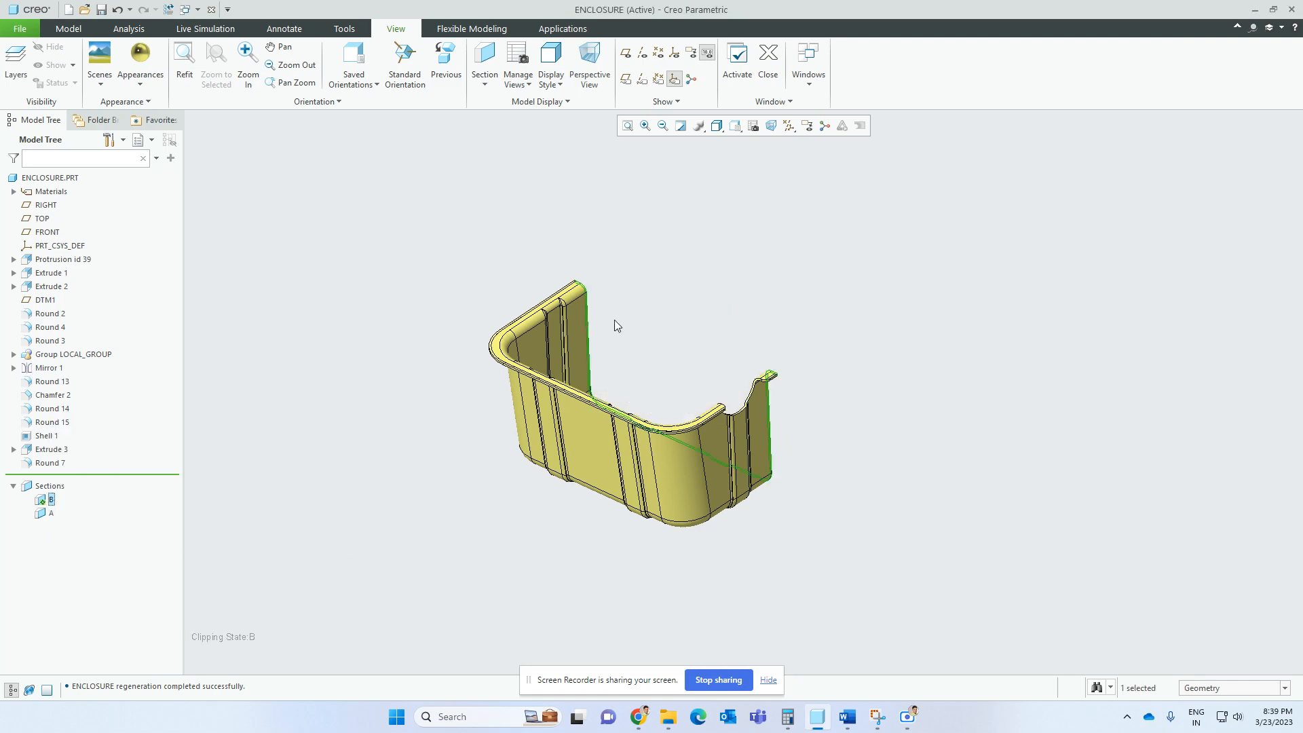
{"action": "mouse_move", "coordinate": [616, 326]}
{"action": "middle_mouse_down"}
{"action": "mouse_move", "coordinate": [654, 426]}
{"action": "mouse_move", "coordinate": [413, 379]}
{"action": "mouse_move", "coordinate": [513, 426]}
{"action": "mouse_move", "coordinate": [556, 422]}
{"action": "mouse_move", "coordinate": [543, 412]}
{"action": "middle_mouse_up"}
- Activate section A and examine the cut enclosure's wall, floor and rim profile
{"action": "left_click", "coordinate": [50, 515]}
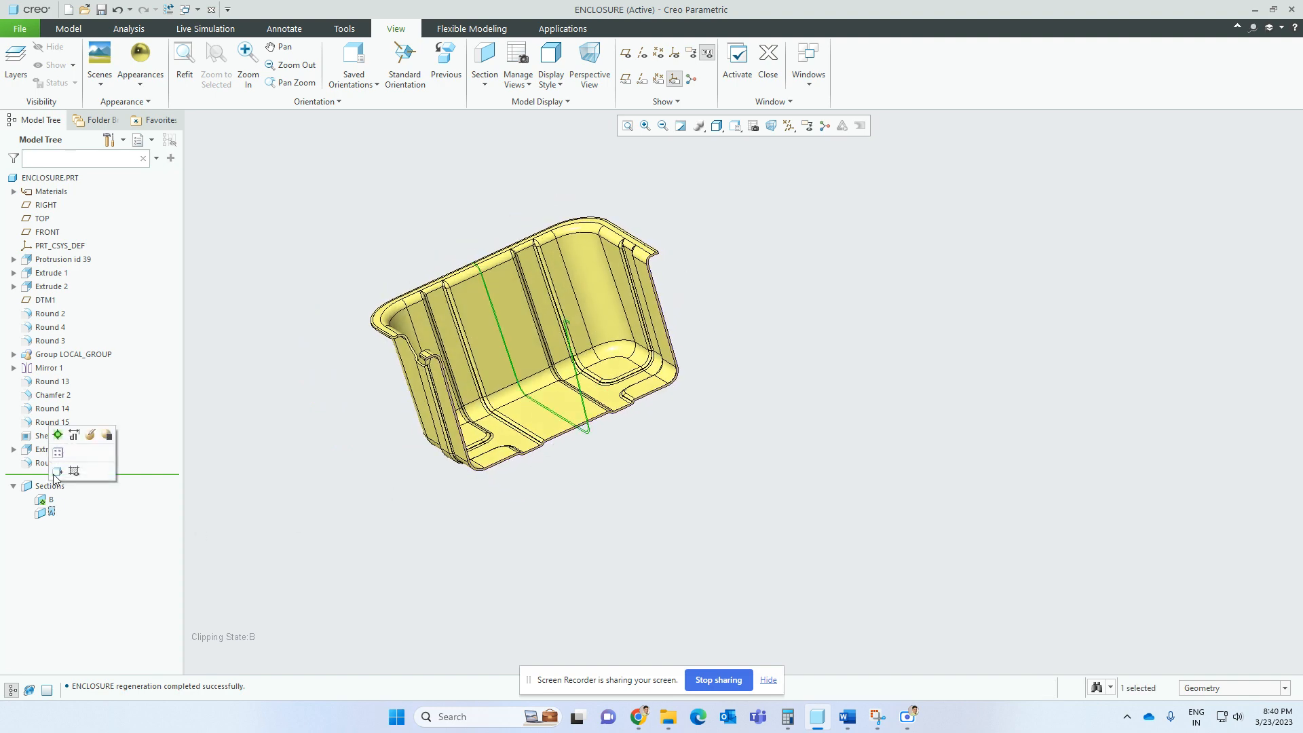
{"action": "left_click", "coordinate": [56, 472]}
{"action": "middle_click_drag", "start_coordinate": [677, 337], "coordinate": [552, 524]}
{"action": "scroll", "coordinate": [588, 464], "scroll_direction": "down", "scroll_amount": 3}
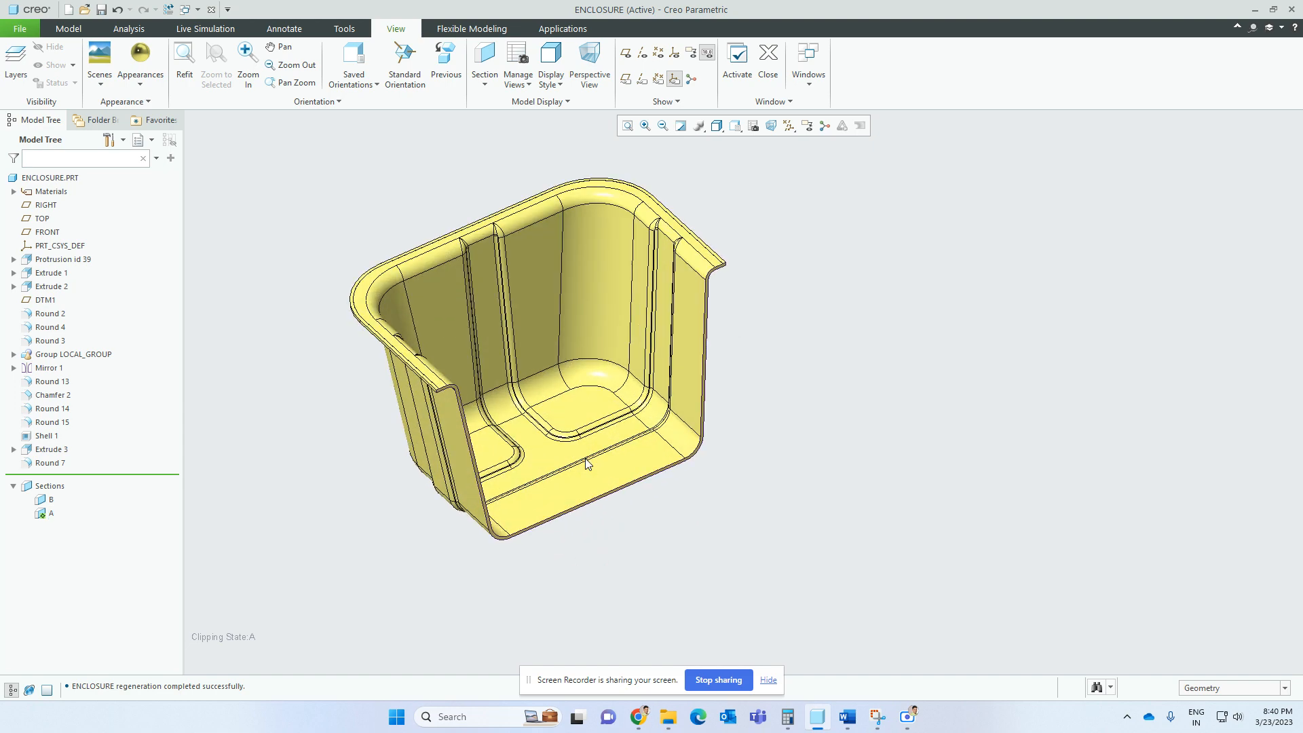
{"action": "middle_click_drag", "start_coordinate": [588, 464], "coordinate": [588, 460]}
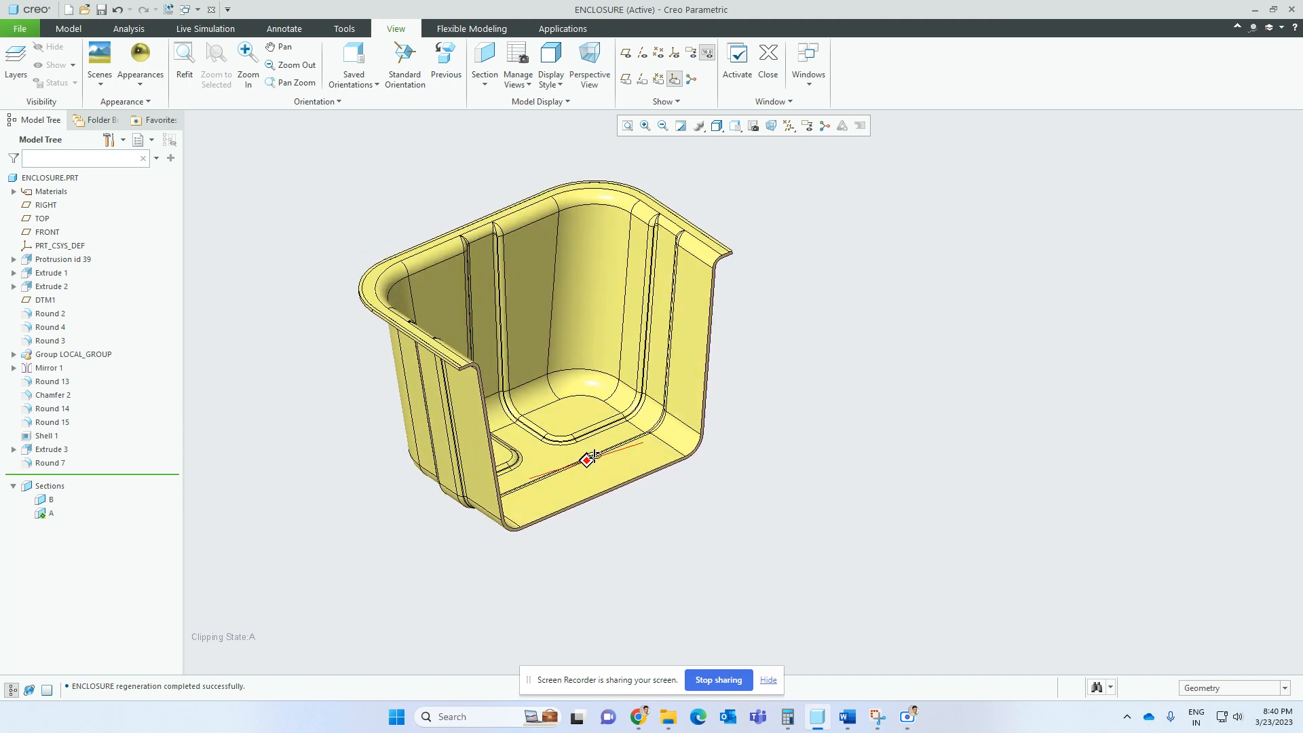
- Deactivate section A to restore the full enclosure and open the part's drawing, ENCLOSURE.DRW
{"action": "left_click", "coordinate": [51, 514]}
{"action": "left_click", "coordinate": [60, 437]}
{"action": "left_click", "coordinate": [930, 461]}
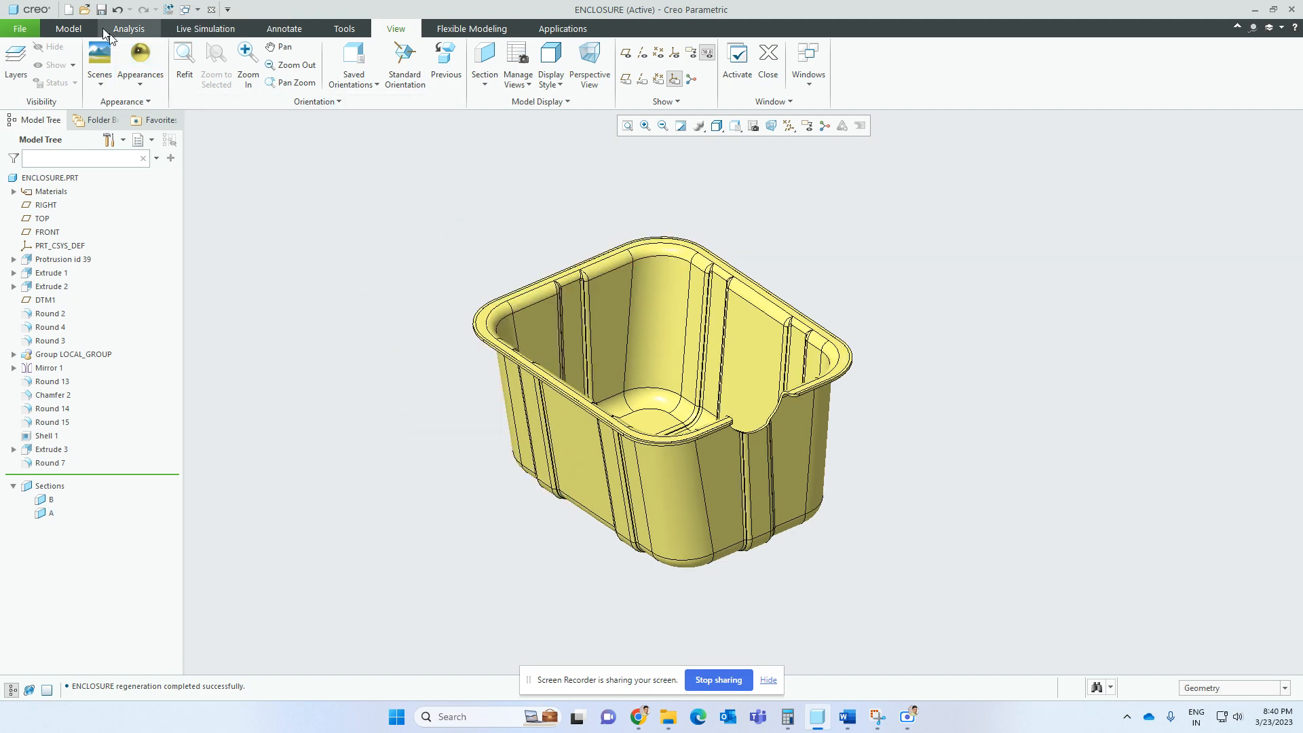
{"action": "left_click", "coordinate": [85, 10]}
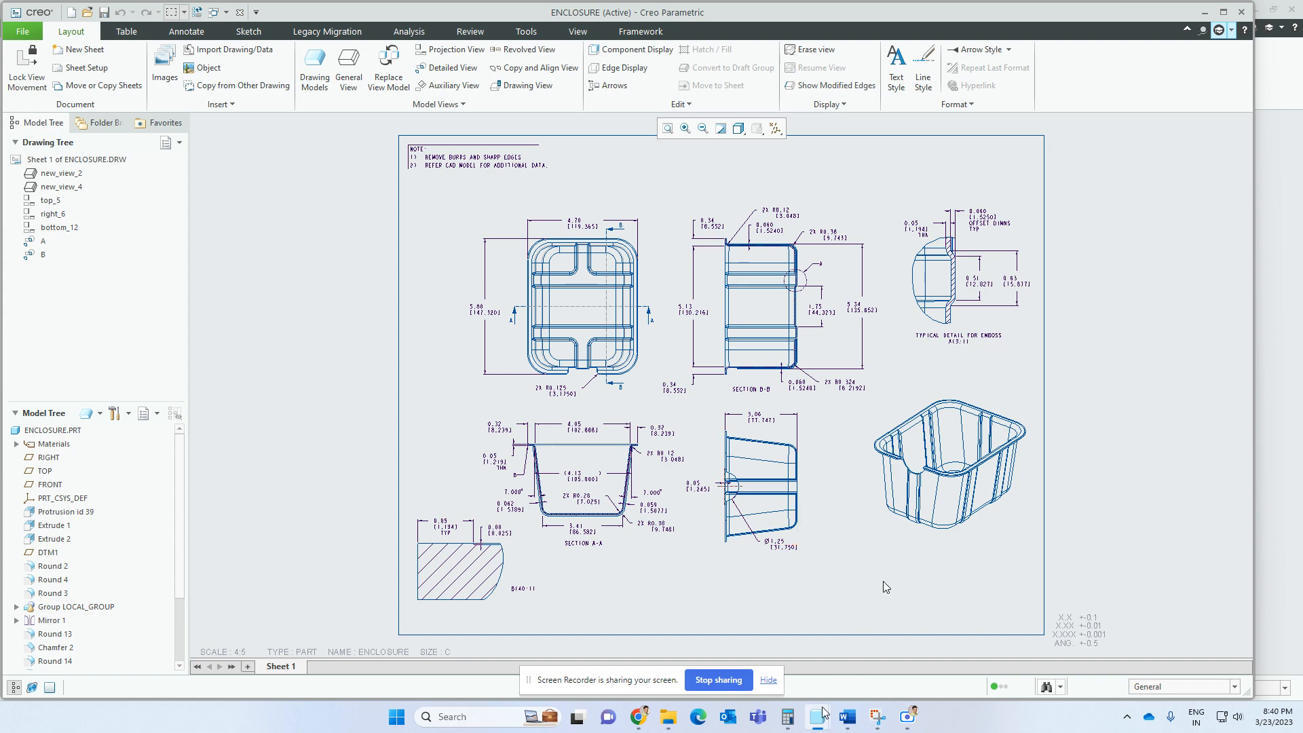
- Switch to the Word document and write "Thank You!" as a heading on the blank second page
{"action": "left_click", "coordinate": [847, 714]}
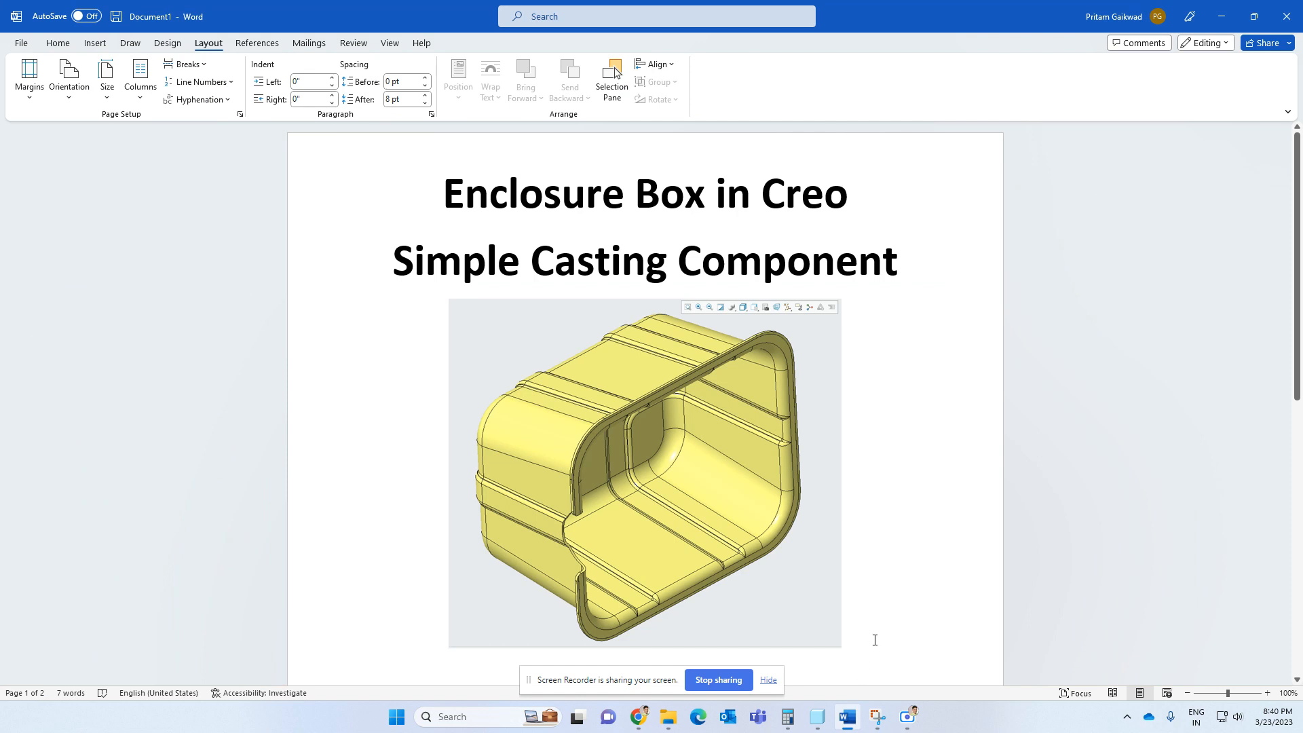
{"action": "scroll", "coordinate": [875, 640], "scroll_direction": "down", "scroll_amount": 3}
{"action": "scroll", "coordinate": [875, 640], "scroll_direction": "down", "scroll_amount": 10}
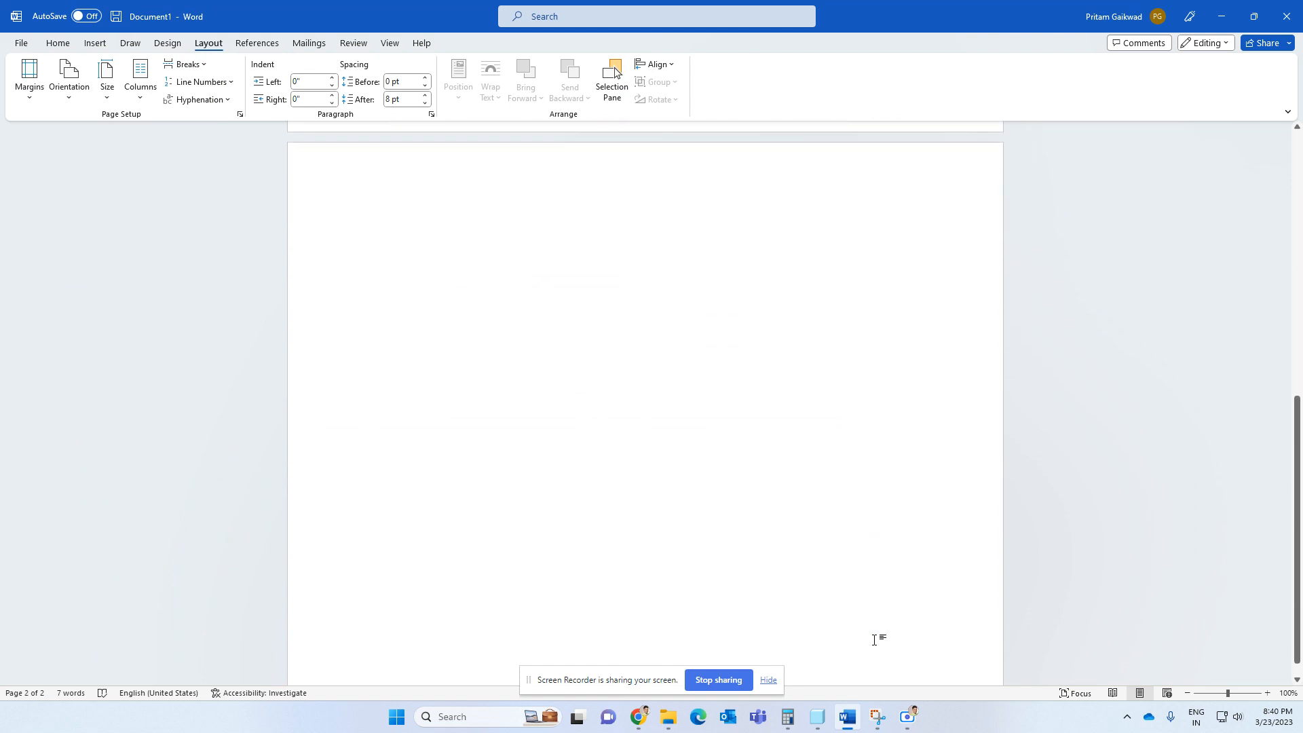
{"action": "type", "text": "Thank"}
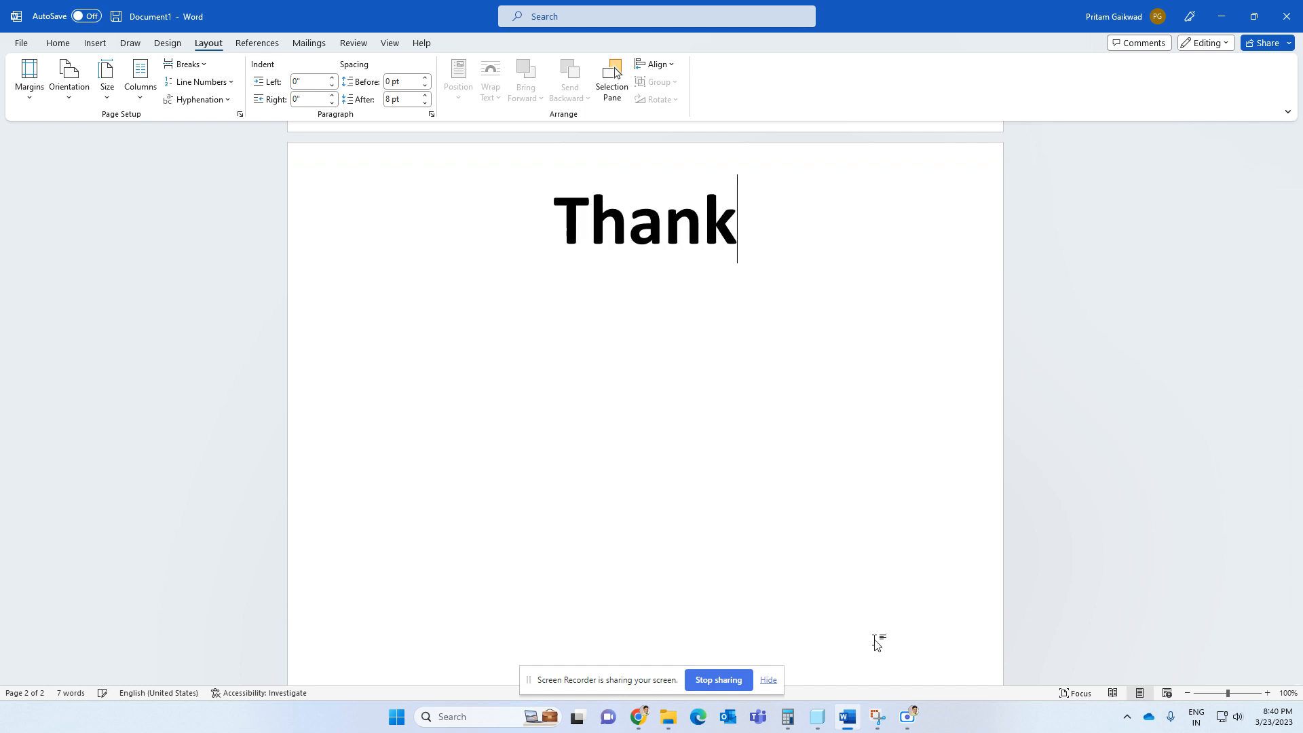
{"action": "type", "text": " You"}
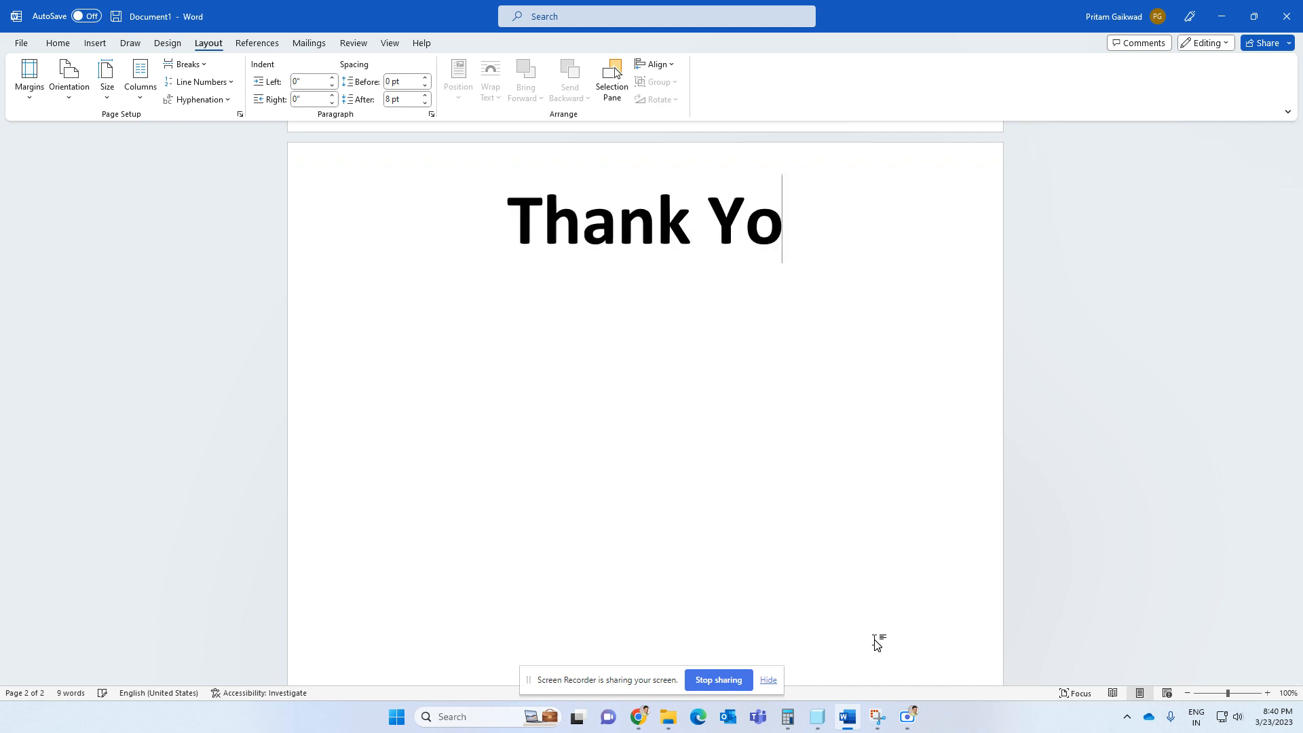
{"action": "type", "text": "!"}
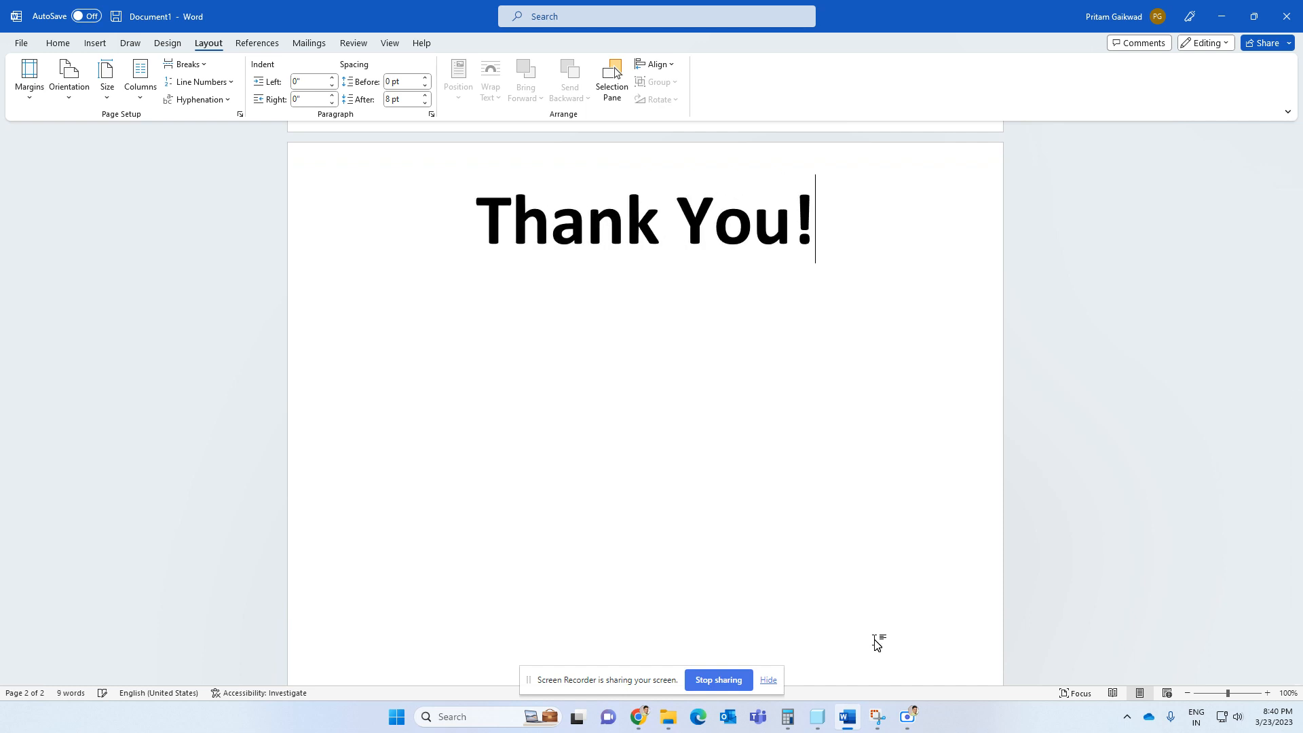